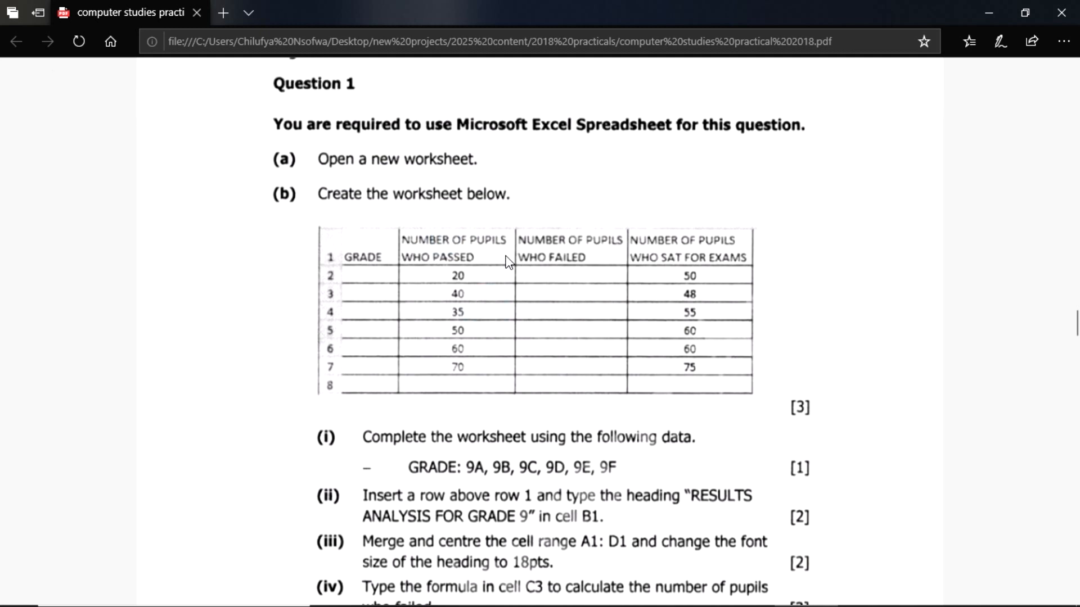
- Open Excel 2016 with a blank workbook and dismiss the activation wizard and the Document Recovery list
scroll(468, 416, down, 5)
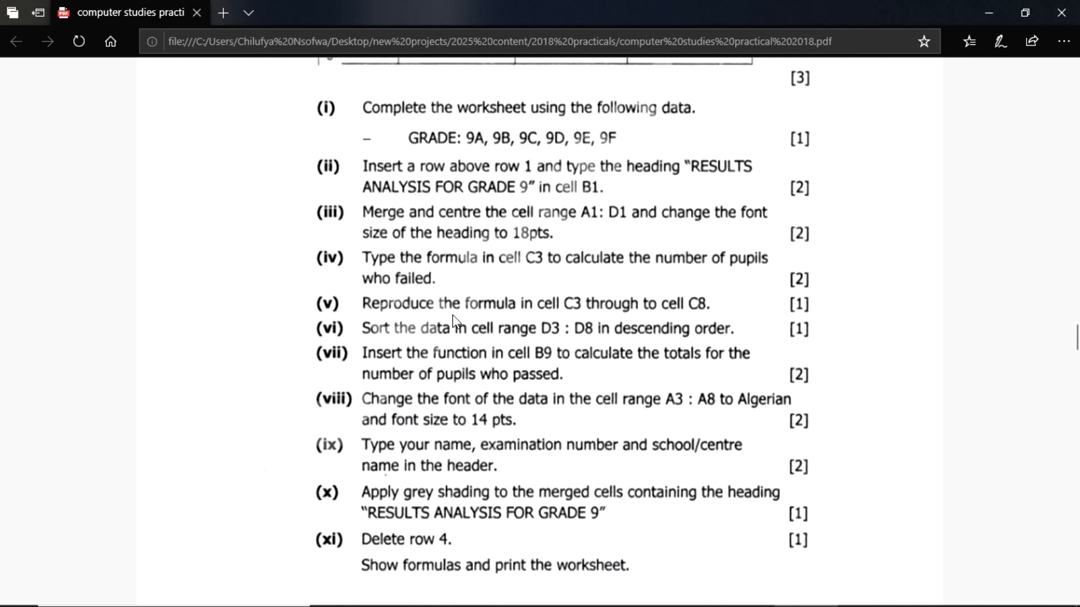
scroll(455, 322, up, 3)
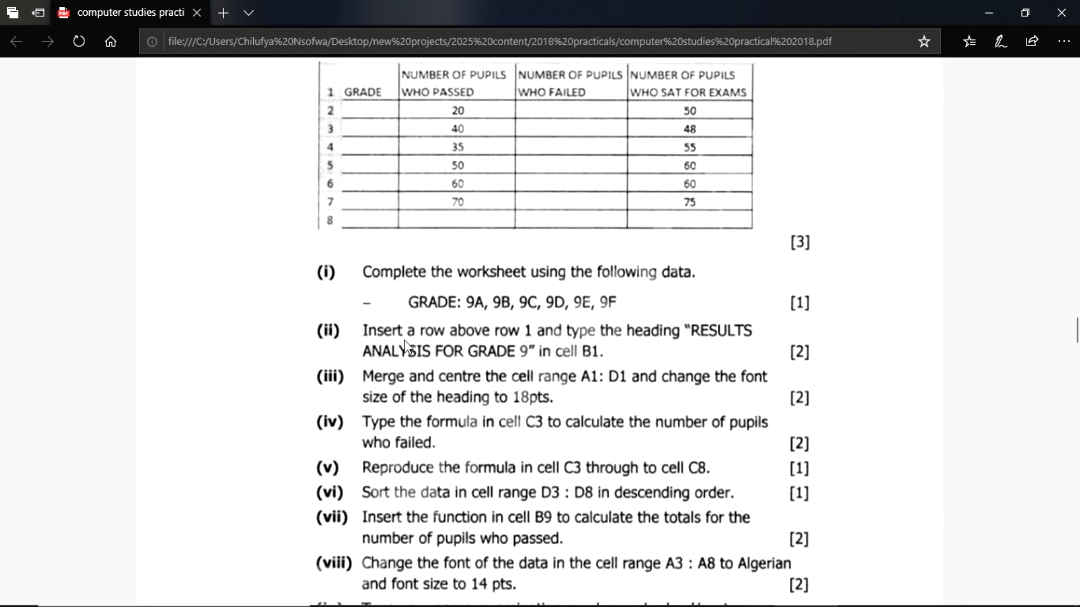
scroll(405, 344, up, 5)
scroll(463, 323, down, 3)
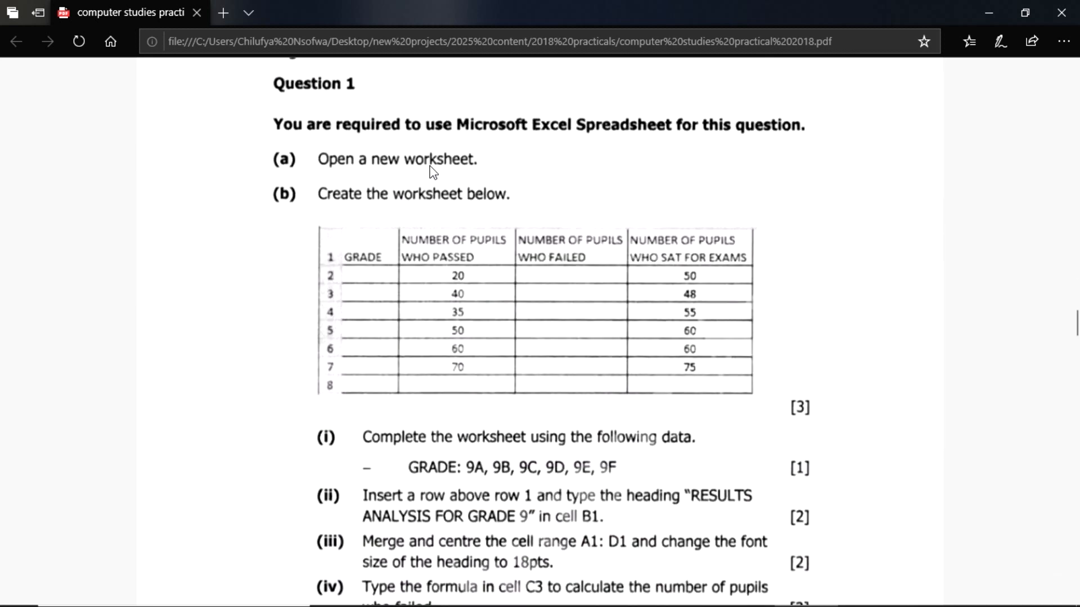
key(super)
text(E)
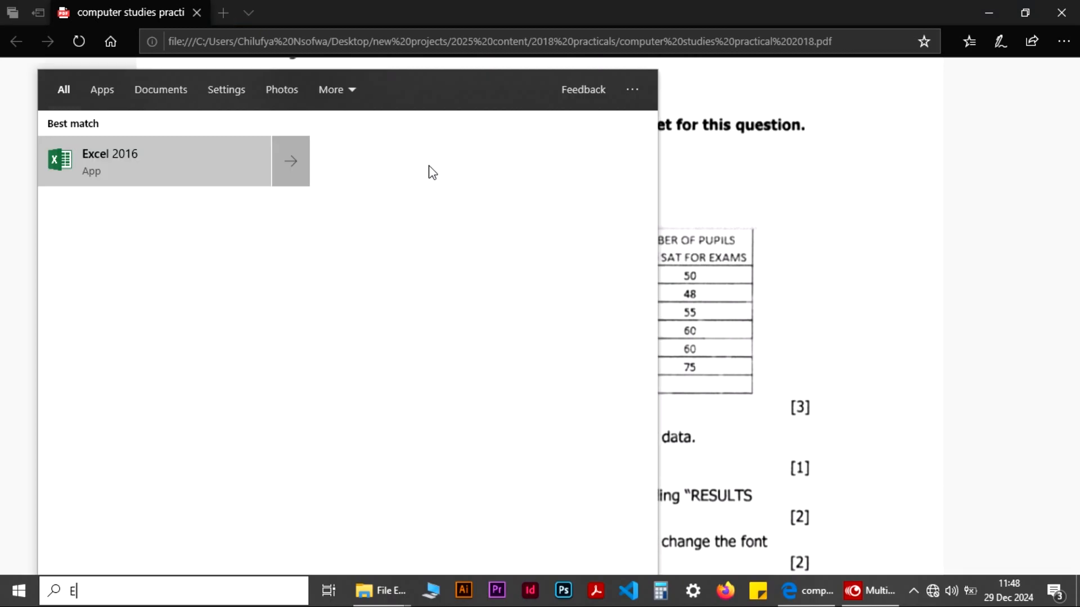
text(XCEL)
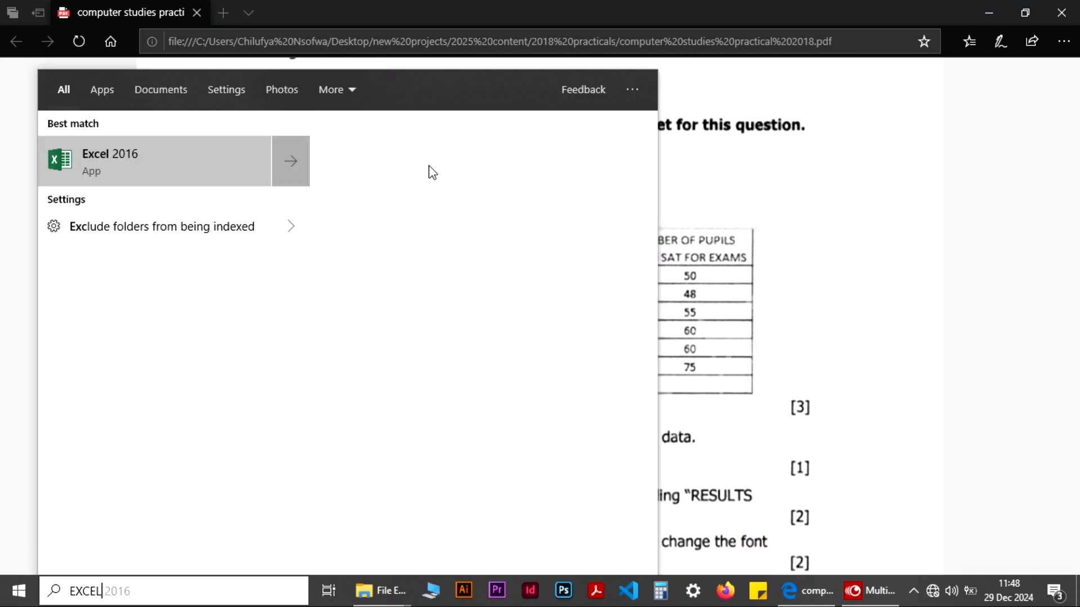
key(Return)
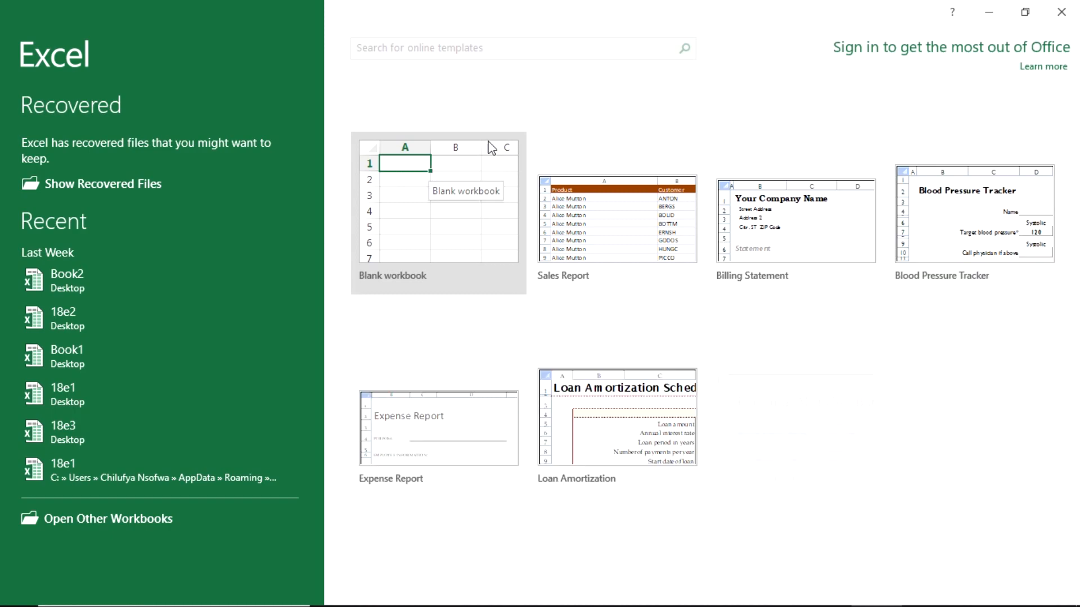
click(405, 192)
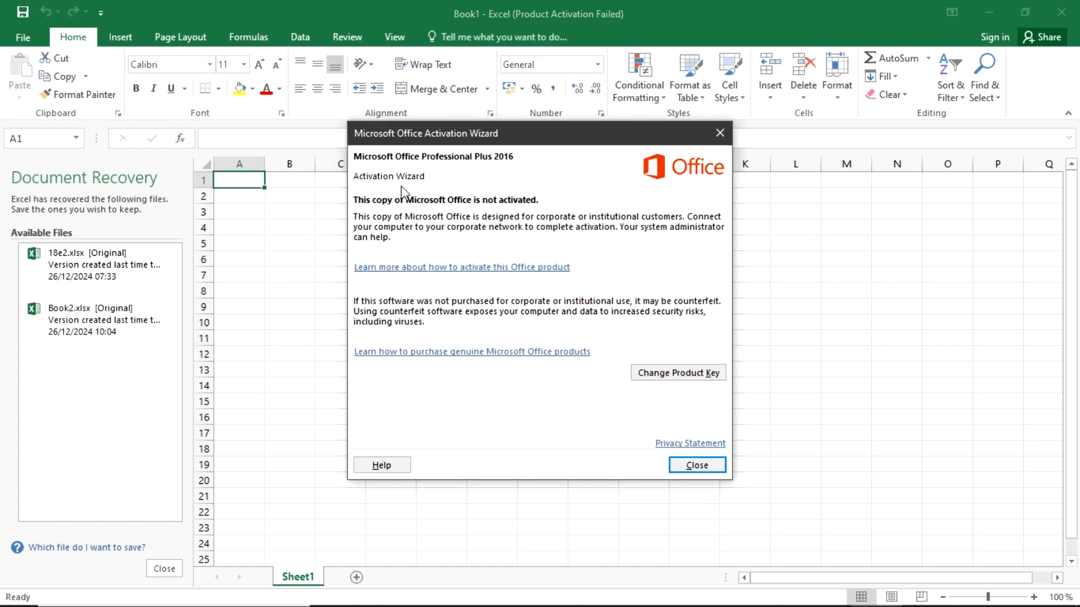
click(720, 133)
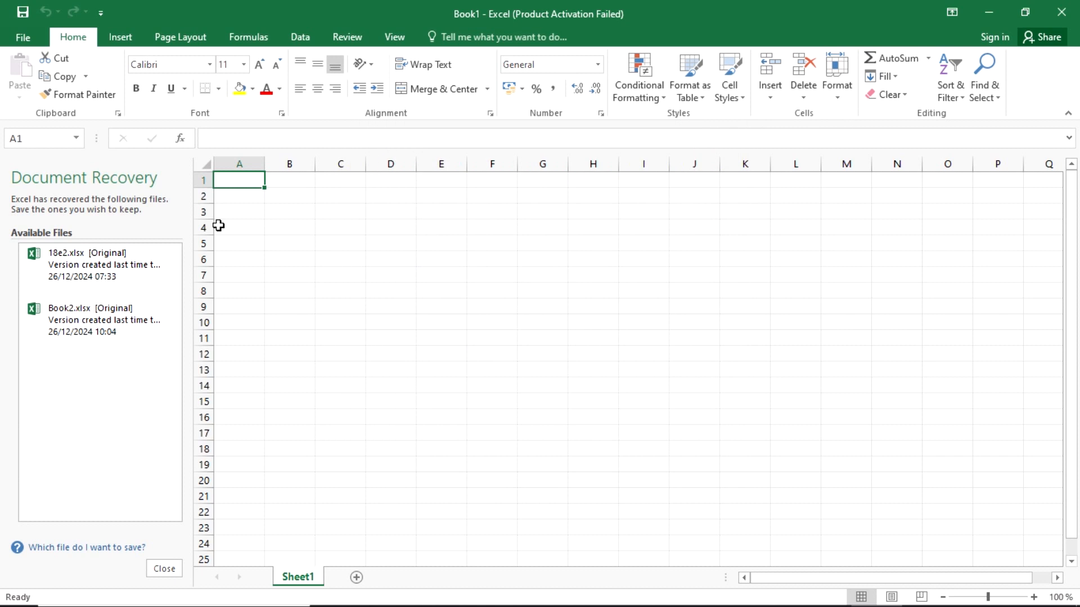
click(174, 573)
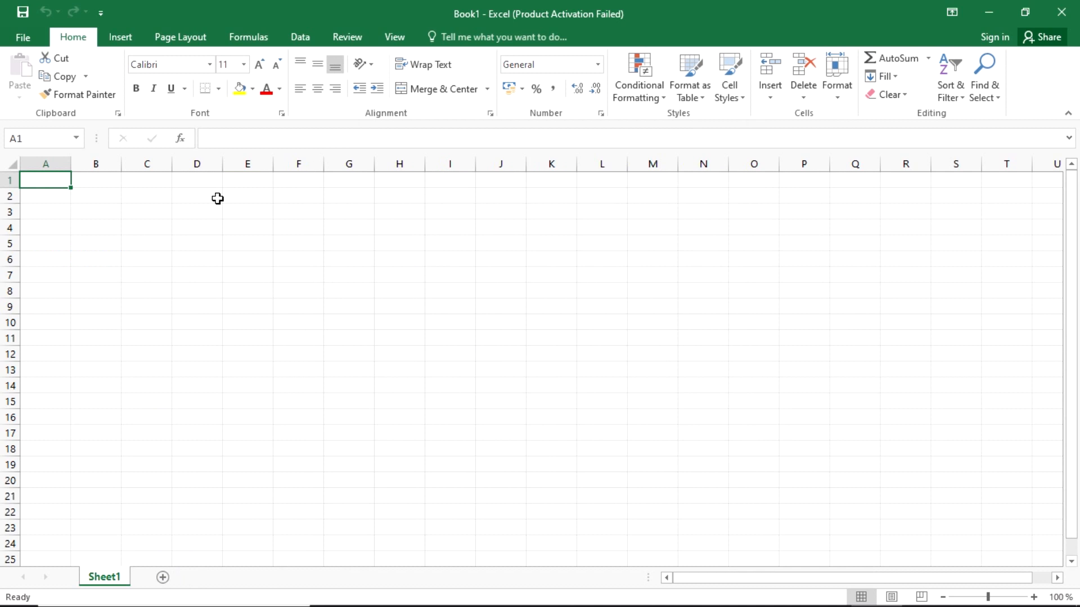
- Review the sample table and the tasks of Question 1 in the exam paper PDF, checking them against the worksheet
key(alt+Tab)
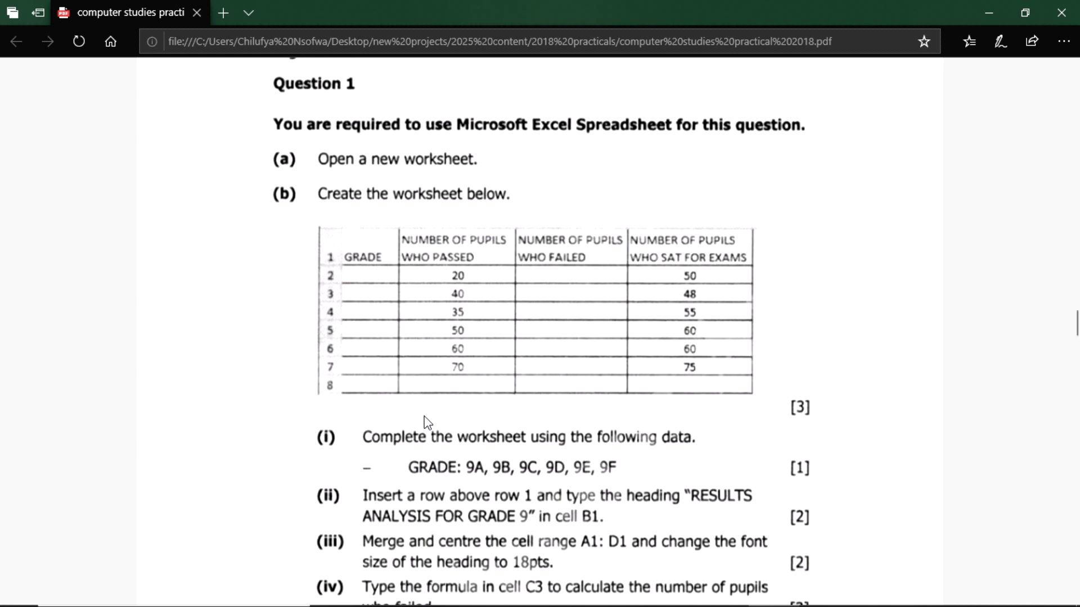
scroll(457, 459, down, 3)
scroll(458, 454, up, 3)
scroll(475, 382, down, 3)
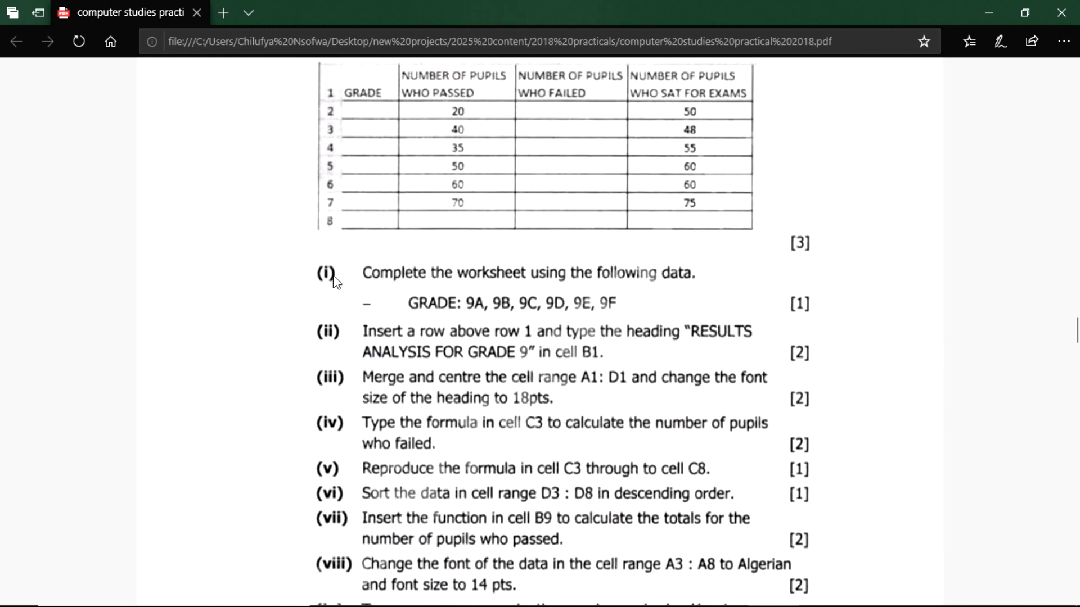
scroll(514, 287, up, 3)
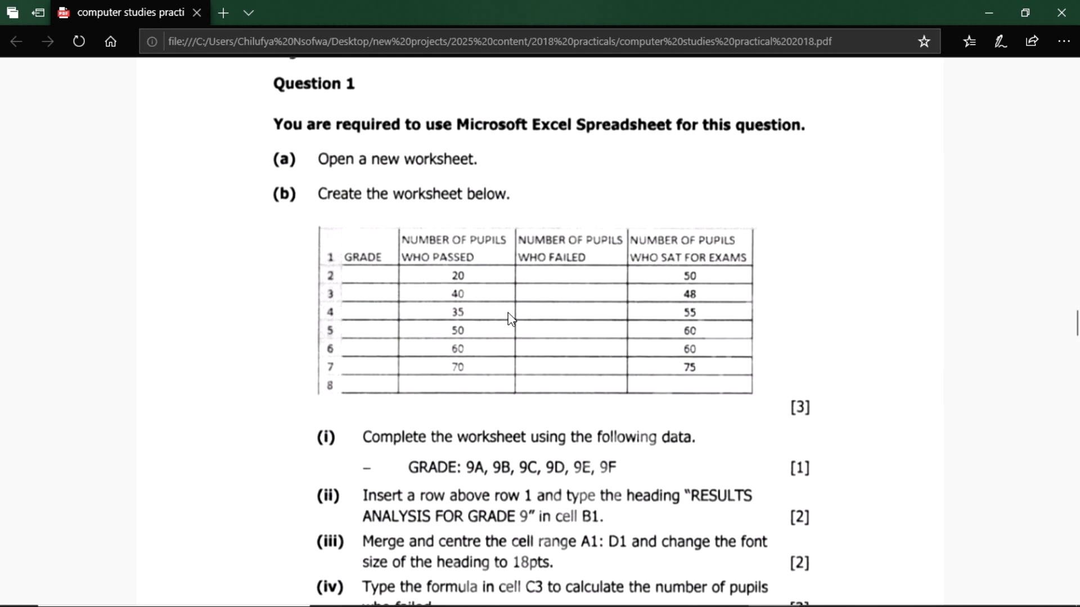
key(alt+Tab)
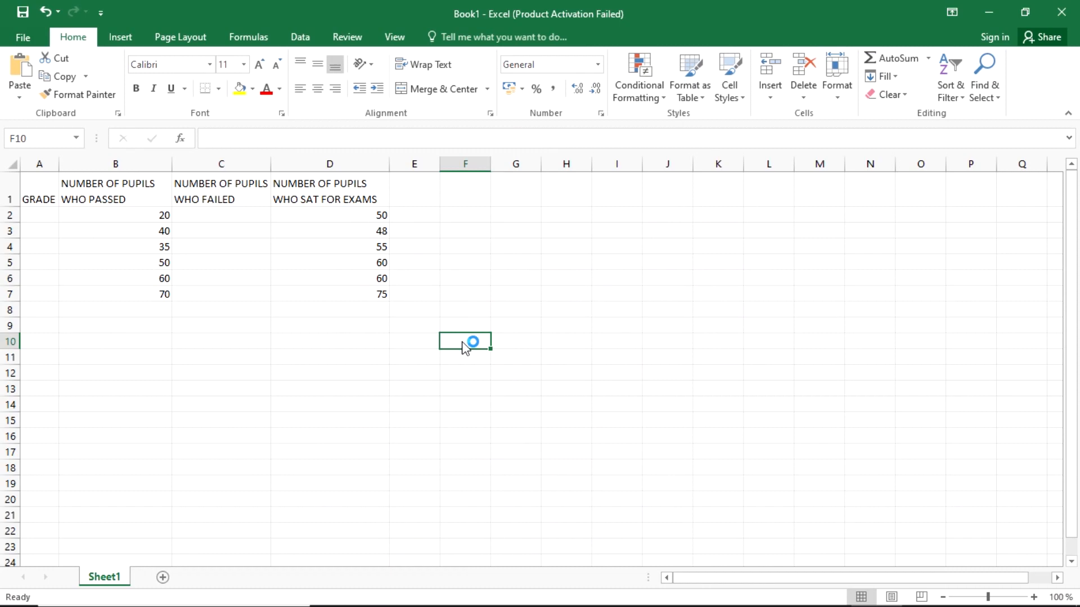
key(alt+Tab)
key(alt+Tab)
- Enlarge the worksheet to 160% and compare its pupil results table with the table in the exam paper
click(281, 350)
ctrl+scroll(119, 274, up, 4)
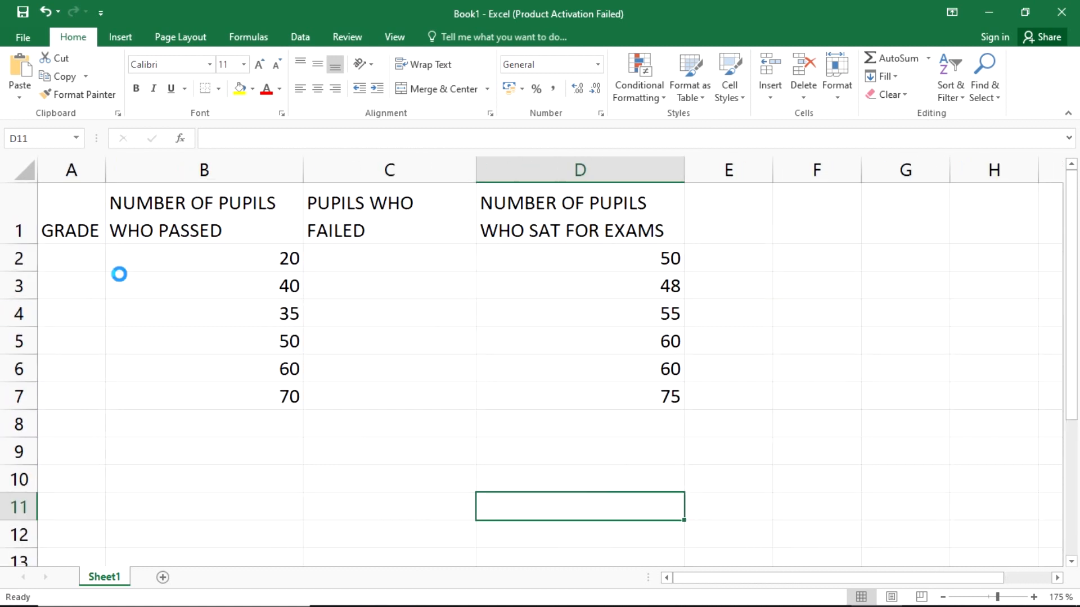
click(766, 379)
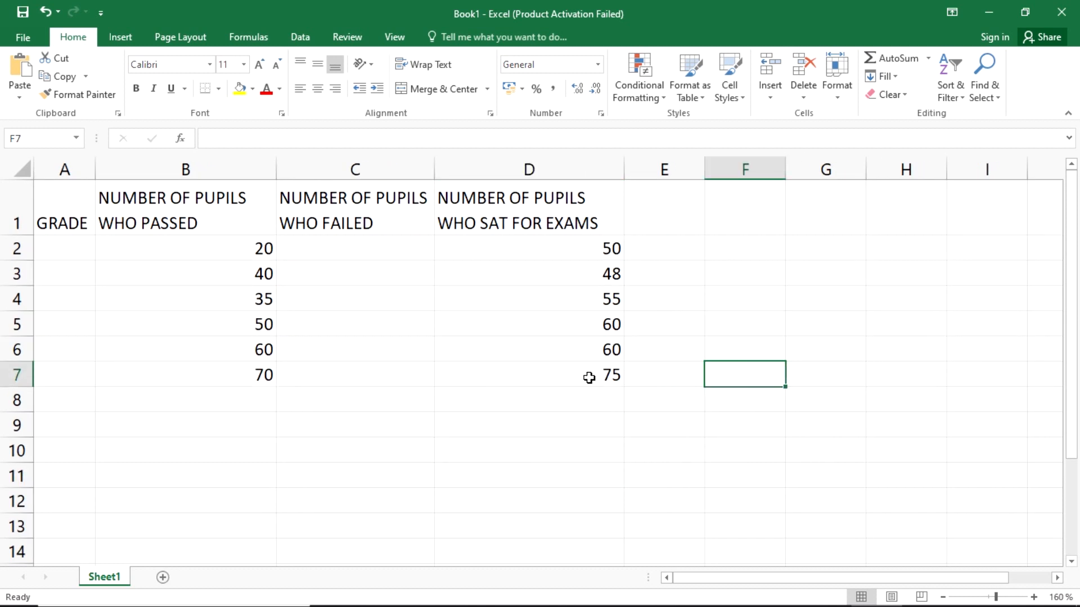
click(589, 377)
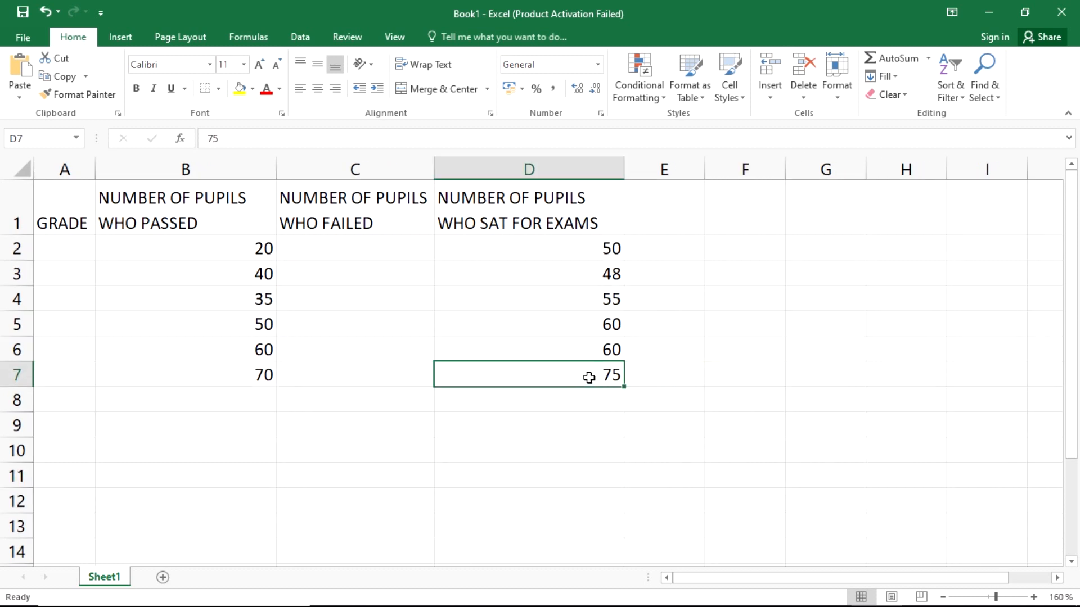
click(660, 369)
click(559, 374)
key(alt+Tab)
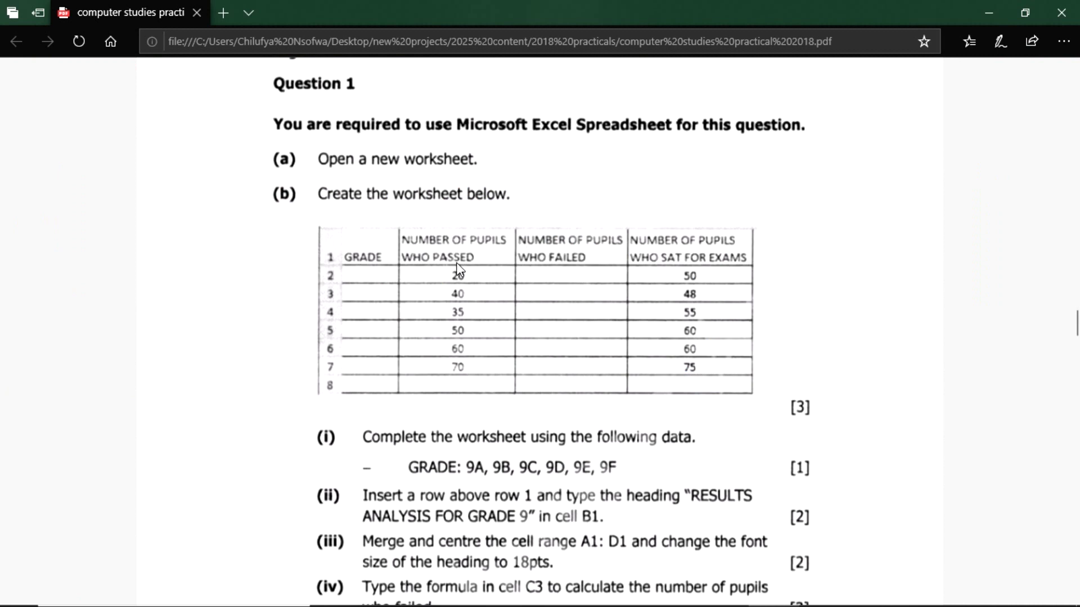
key(alt+Tab)
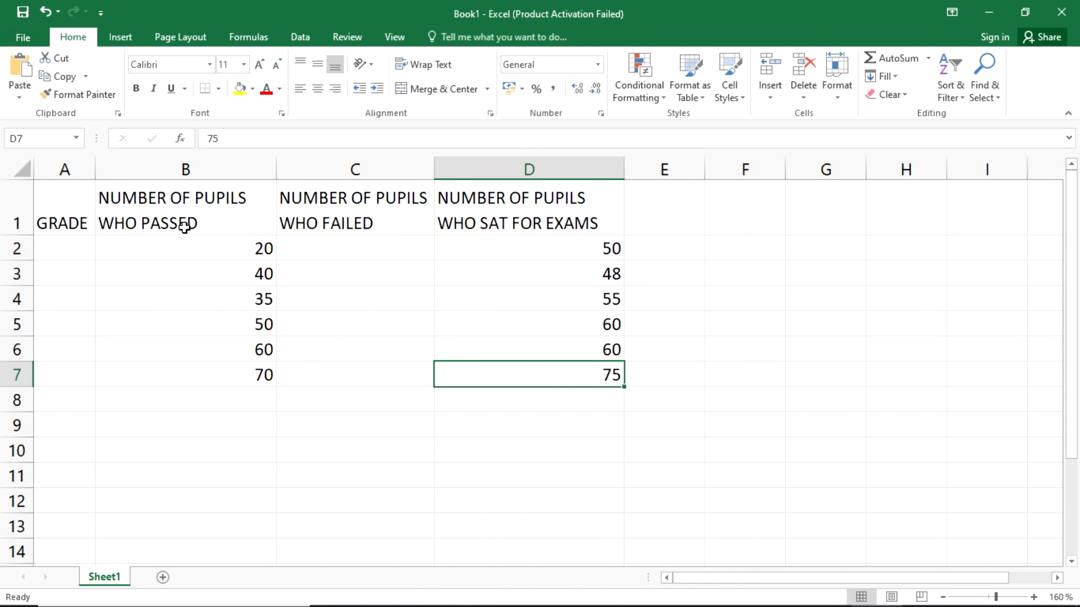
key(alt+Tab)
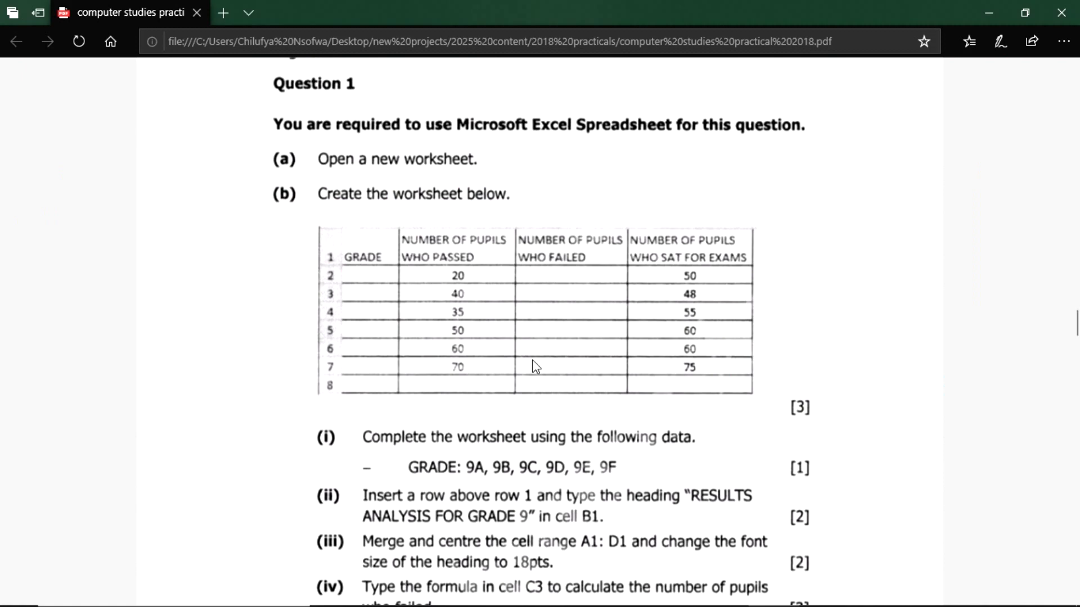
scroll(535, 365, down, 3)
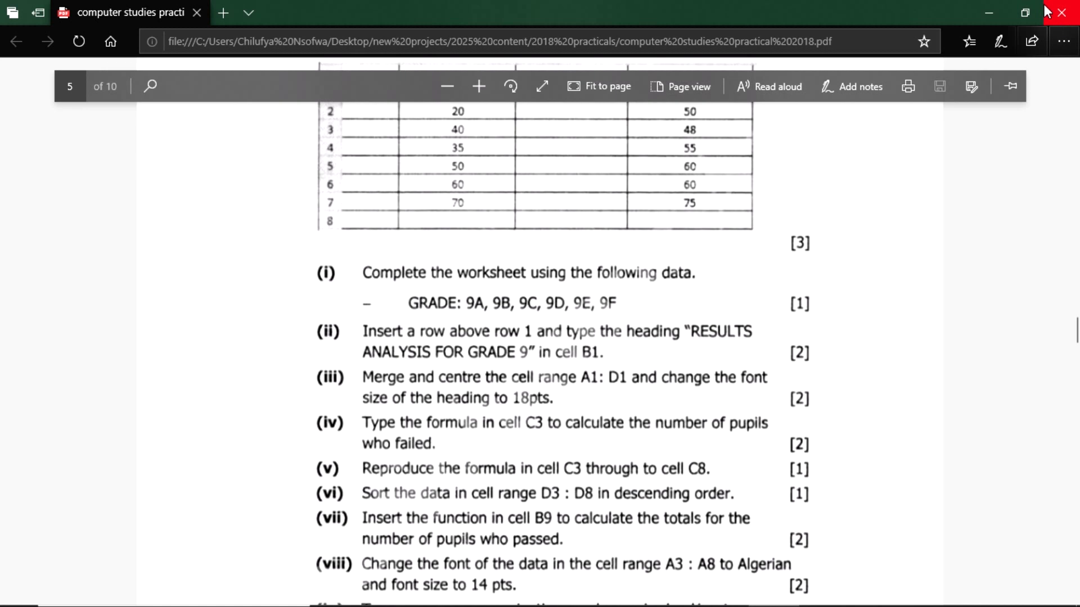
- Restore the exam paper and Excel windows to a smaller size and move them apart on the desktop
click(1024, 7)
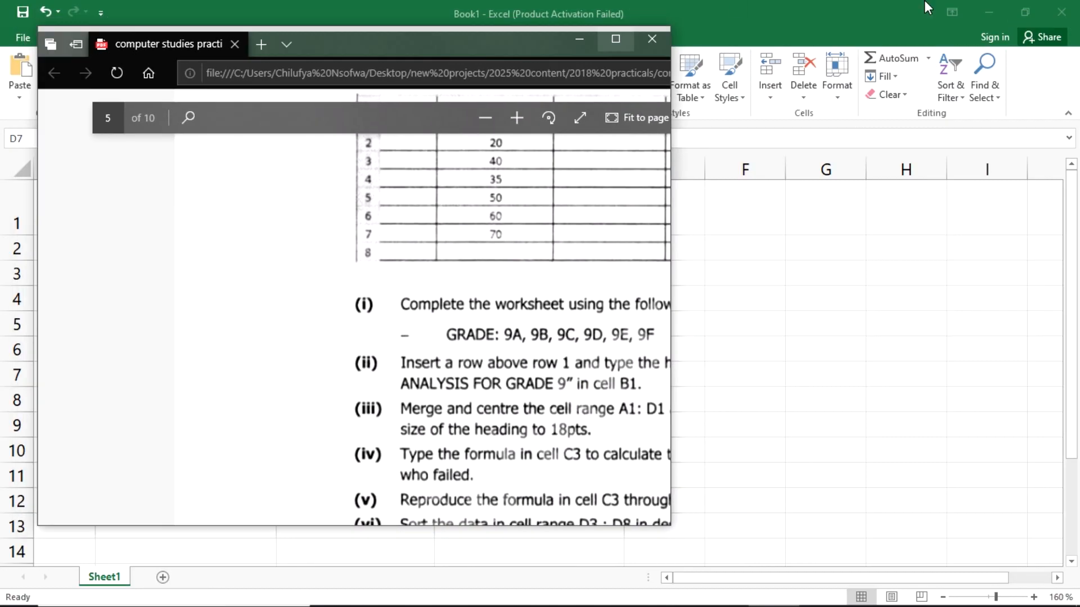
click(619, 39)
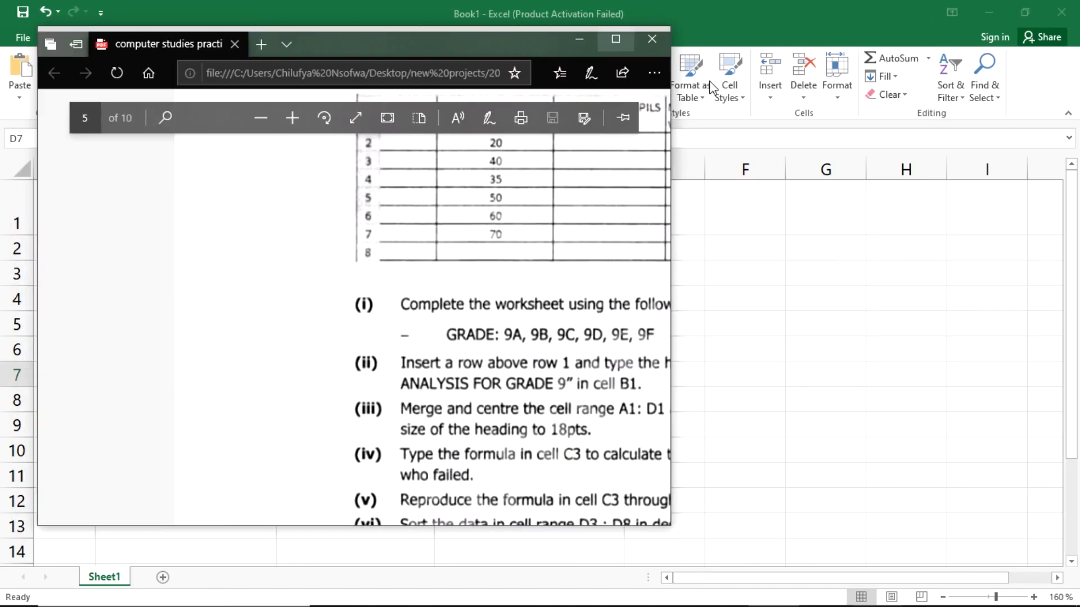
click(1024, 9)
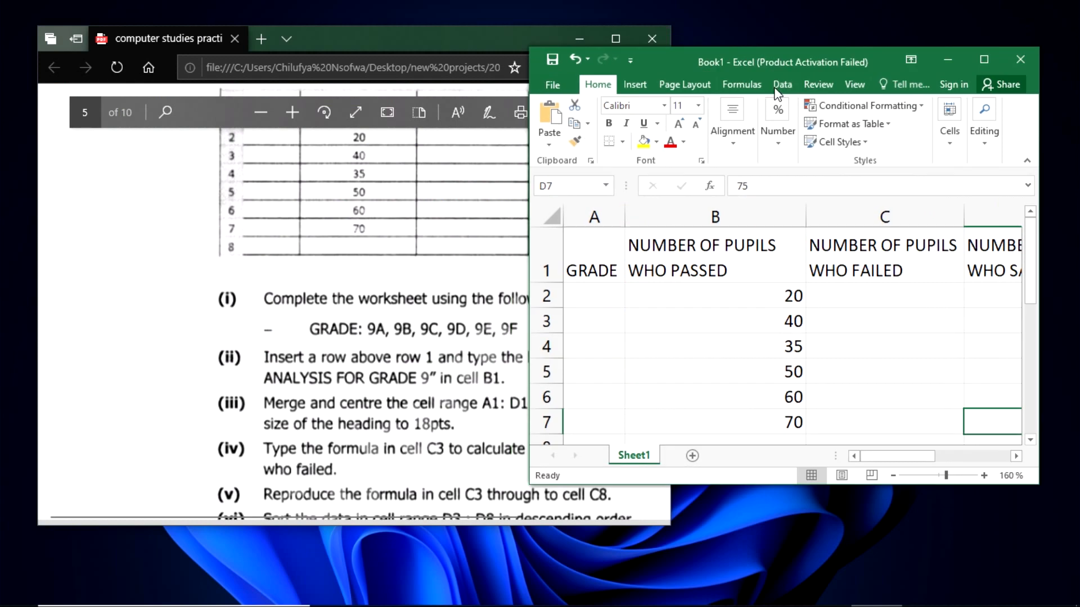
drag(672, 59, 747, 44)
drag(420, 43, 396, 52)
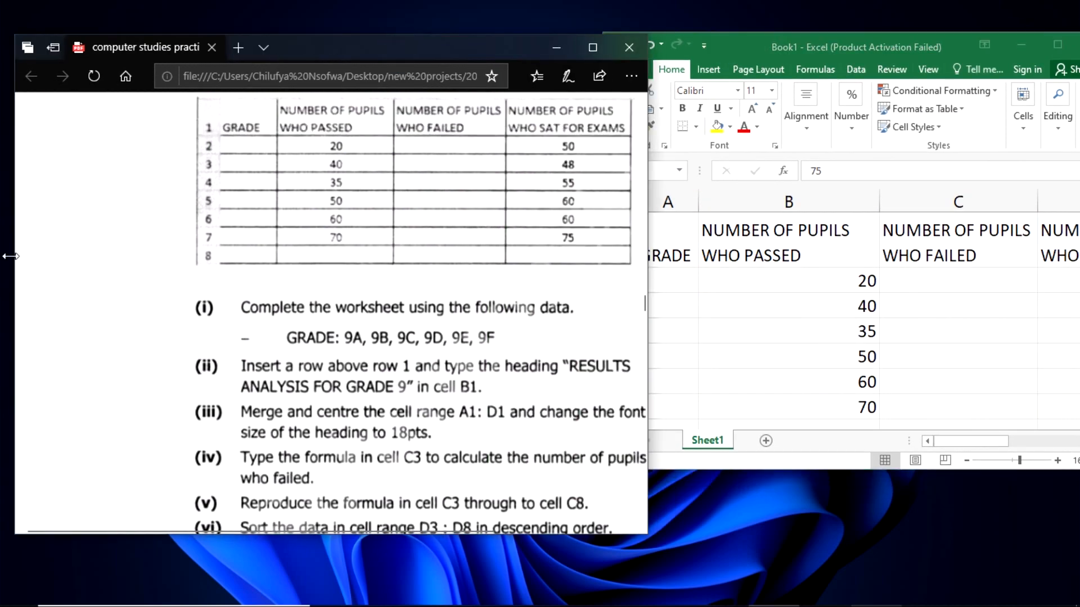
- Narrow the exam paper window so its questions fit the width, and place it on the left half of the desktop
drag(12, 248, 164, 248)
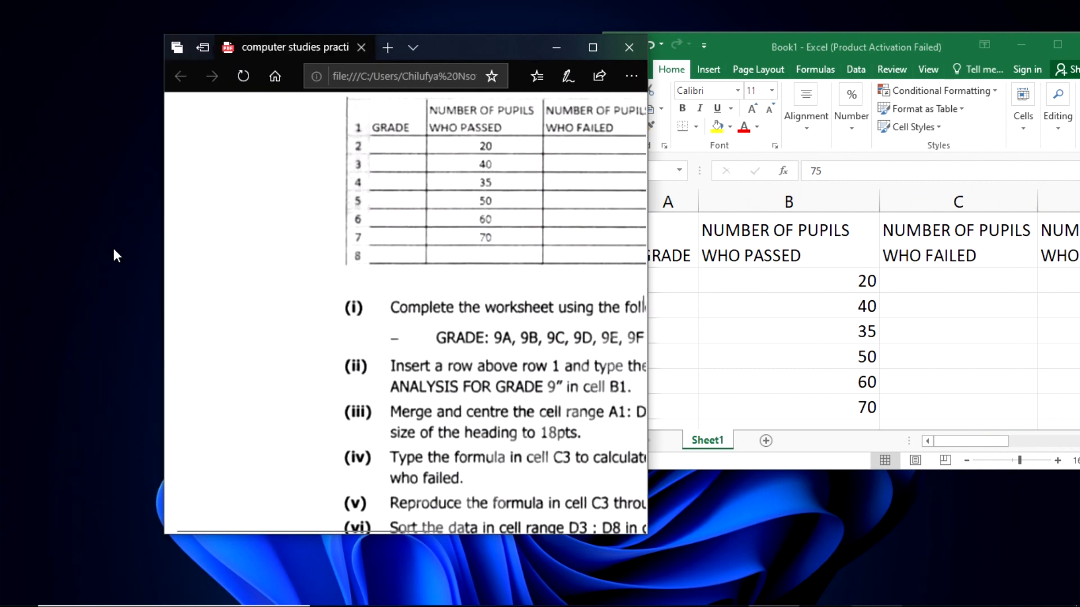
drag(161, 248, 109, 248)
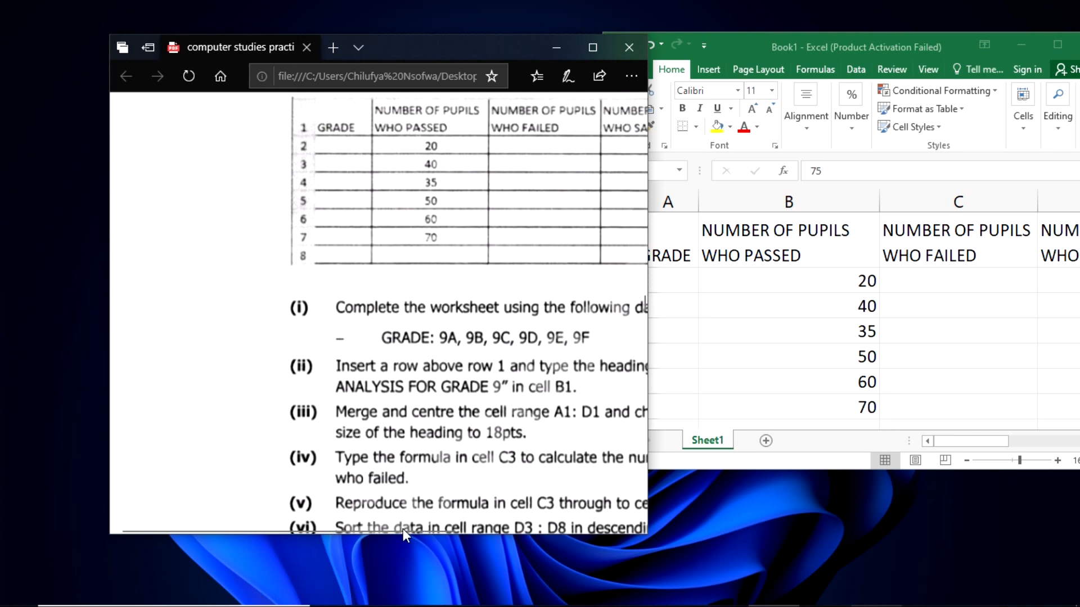
drag(403, 528, 497, 529)
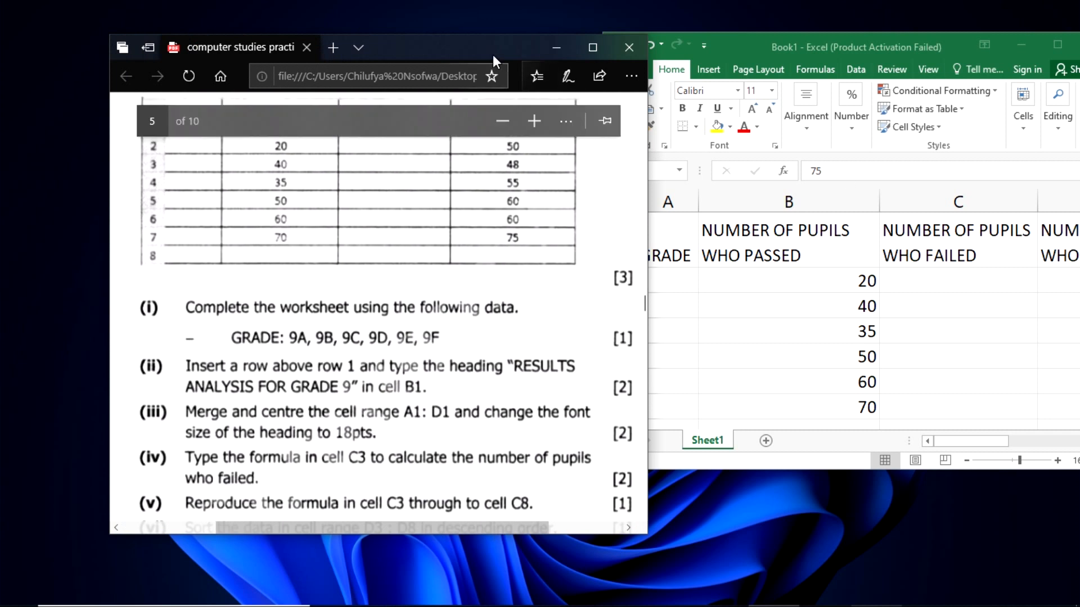
drag(491, 53, 405, 47)
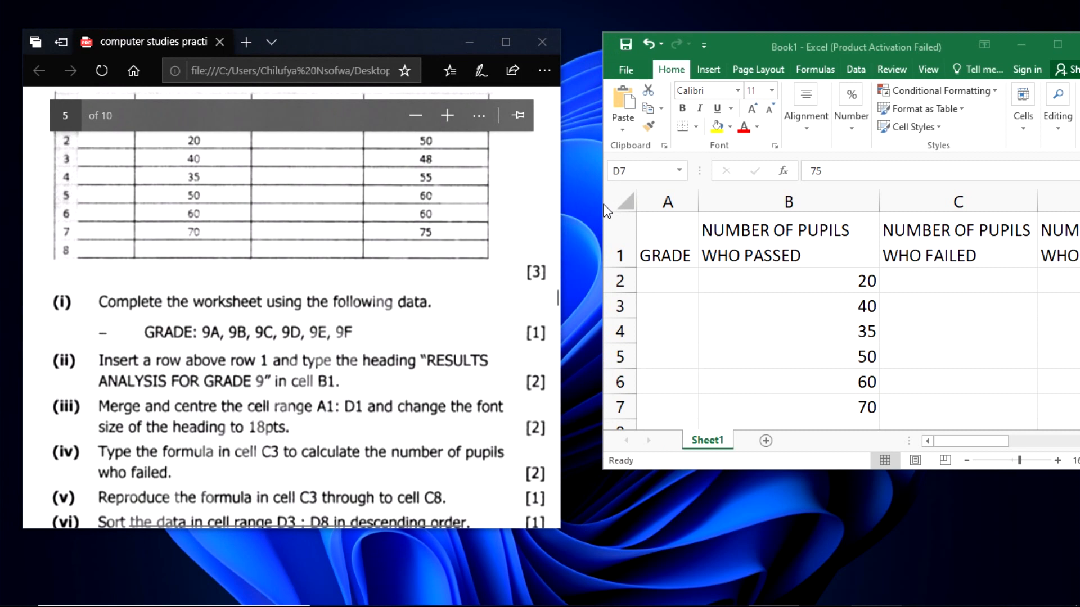
- Widen and heighten the Excel window on the right half of the desktop, with the exam paper fully clear beside it
drag(603, 209, 567, 200)
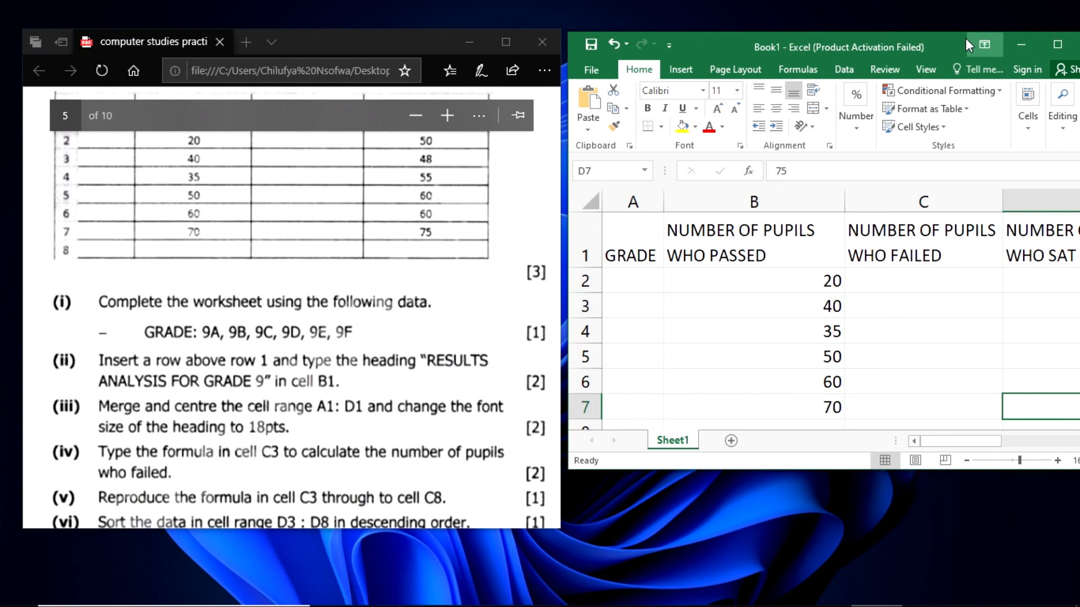
drag(957, 40, 916, 45)
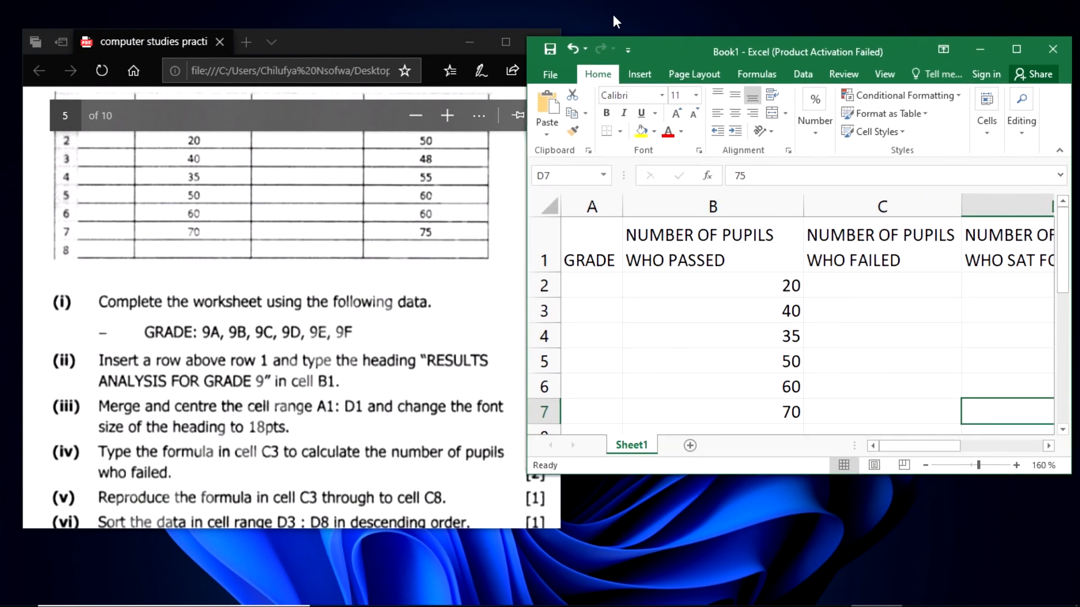
drag(841, 479, 851, 531)
drag(410, 46, 373, 47)
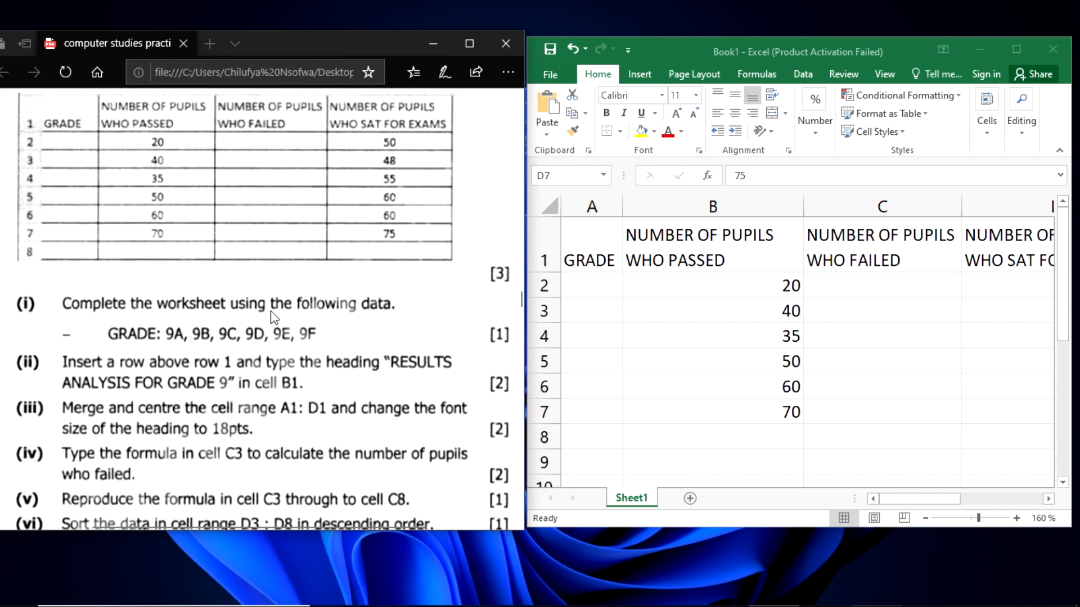
- Enter the grades 9A and 9B in cells A2 and A3 of the GRADE column
click(597, 286)
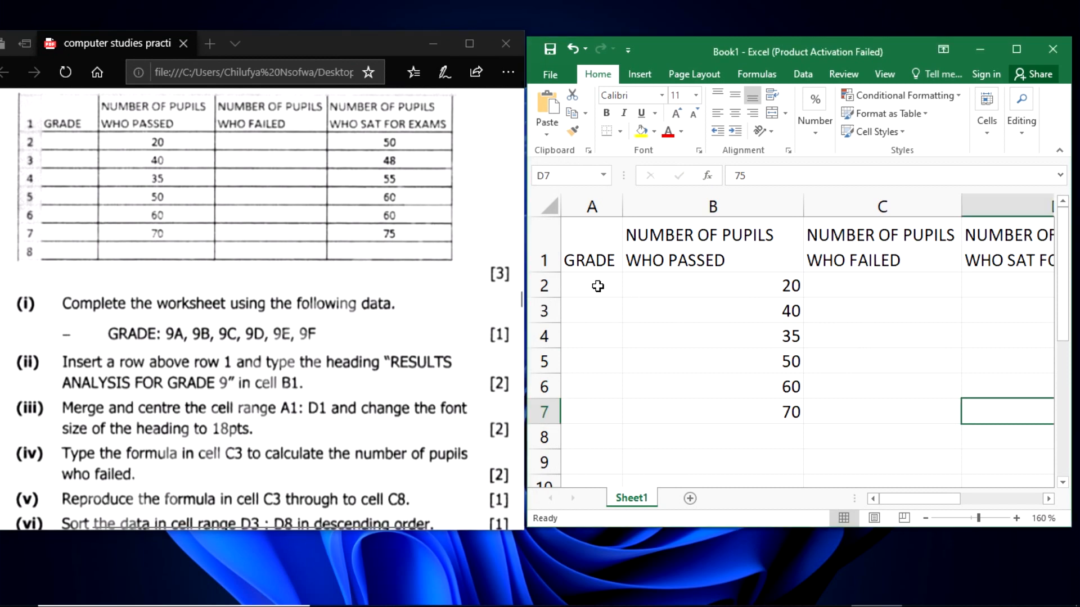
click(597, 286)
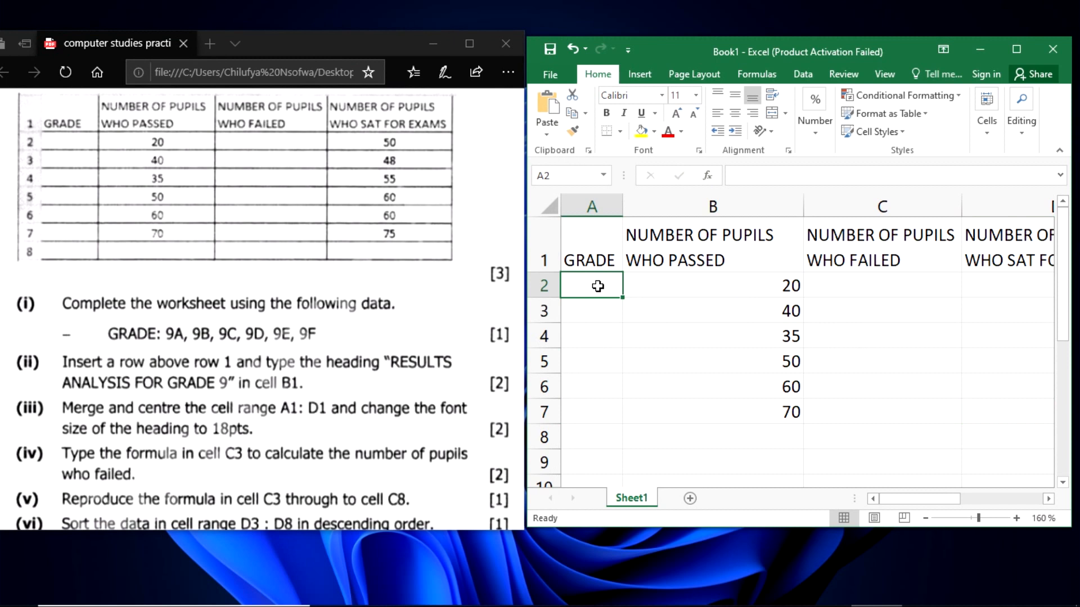
text(9A)
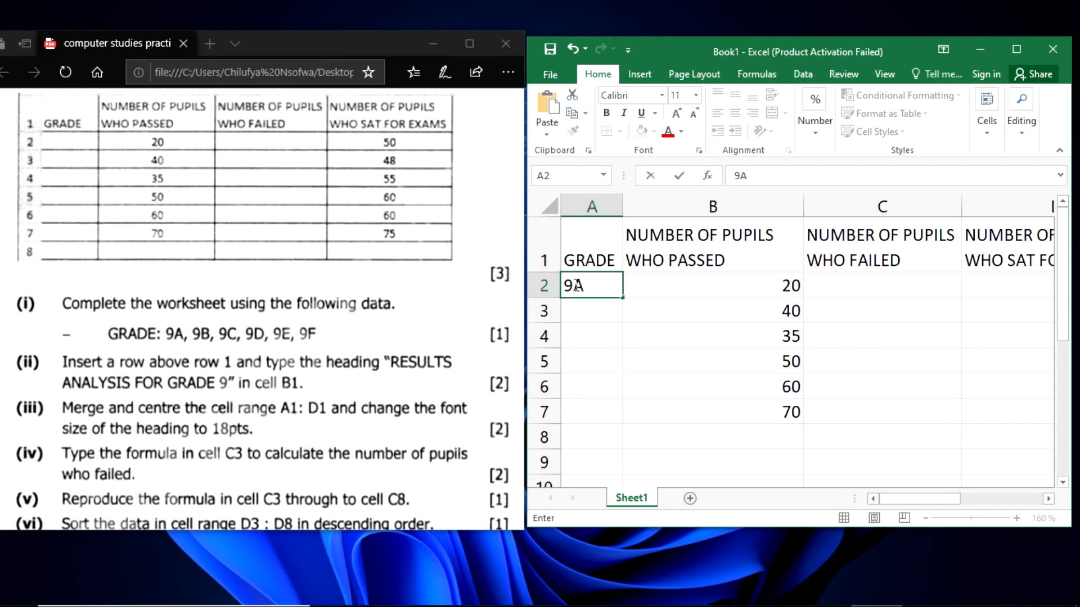
drag(577, 285, 583, 285)
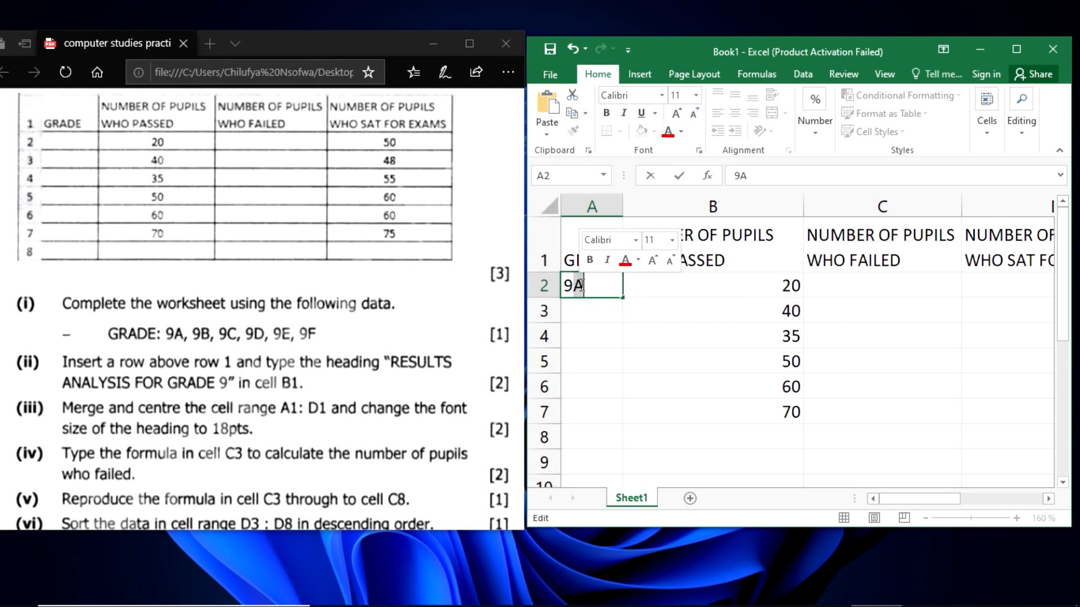
click(588, 304)
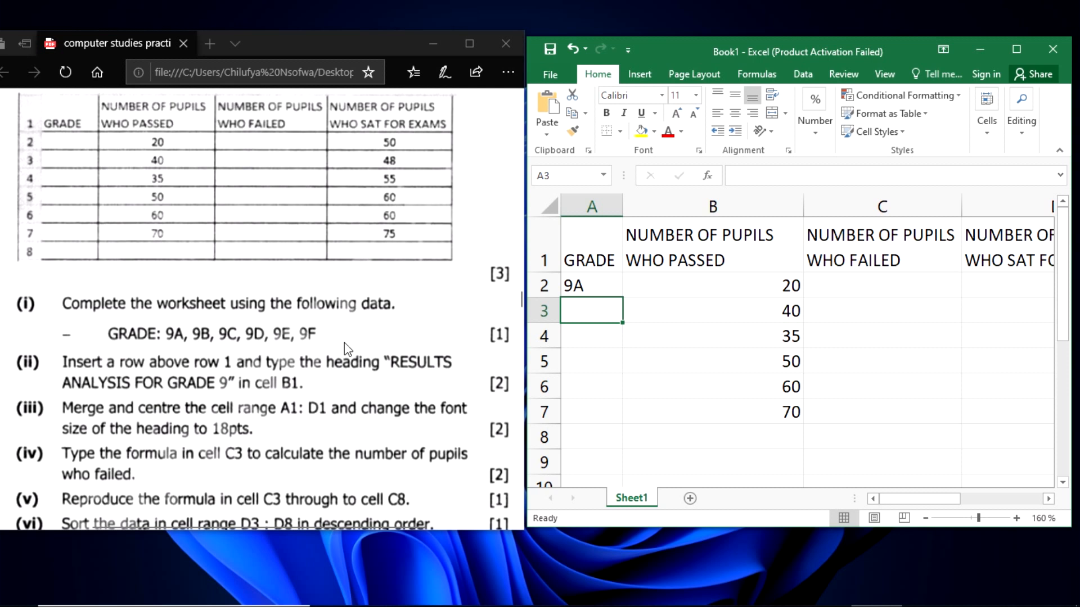
text(9)
text(B)
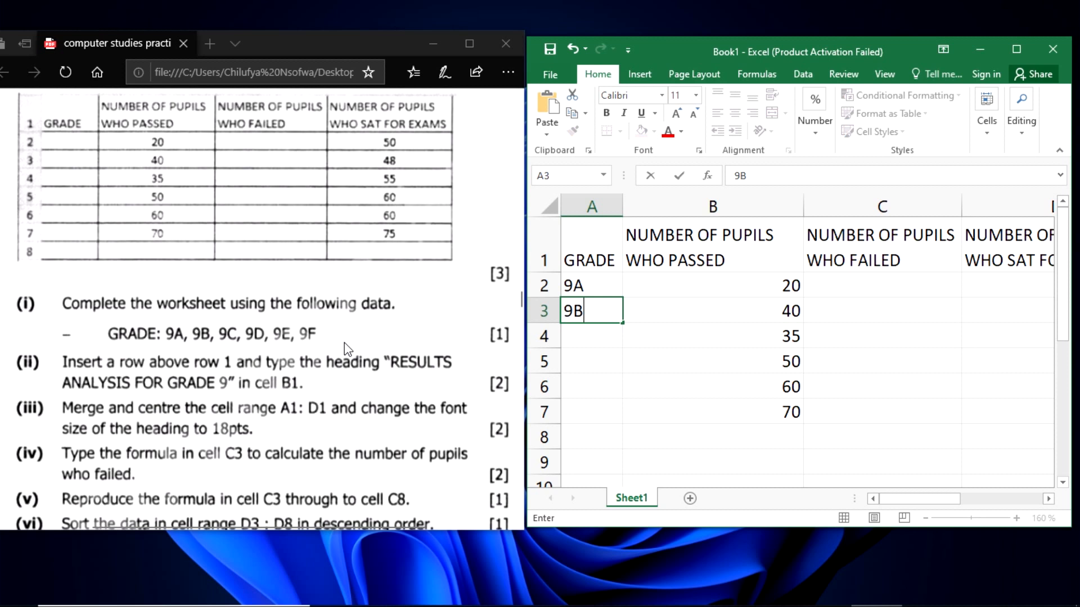
key(Return)
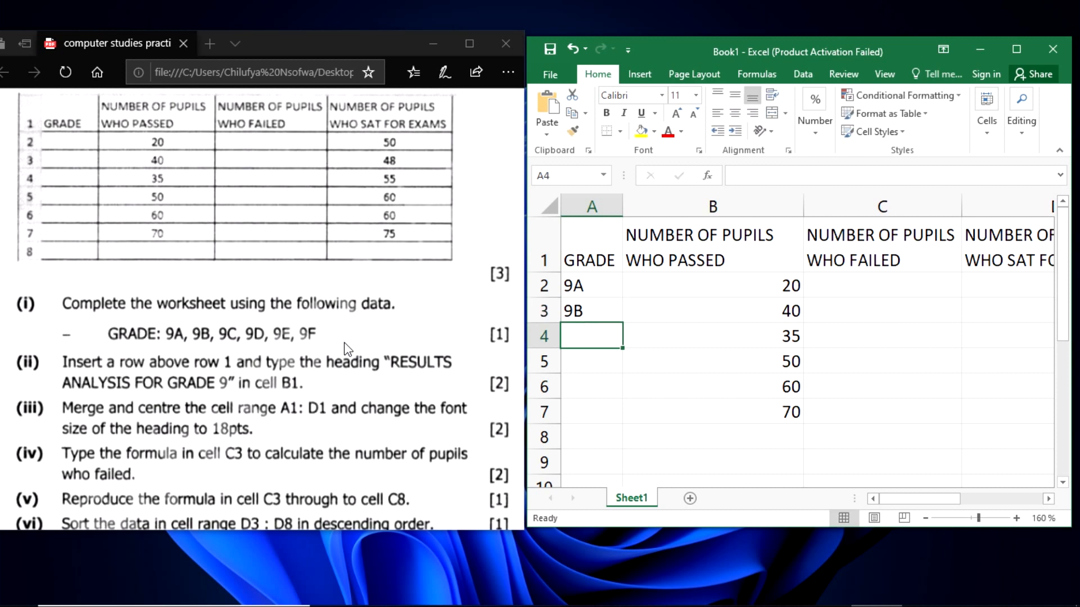
- Enter the grades 9C, 9D, 9E and 9F in cells A4 to A7, and check the grade list against the exam paper
text(9C)
key(Return)
text(9D)
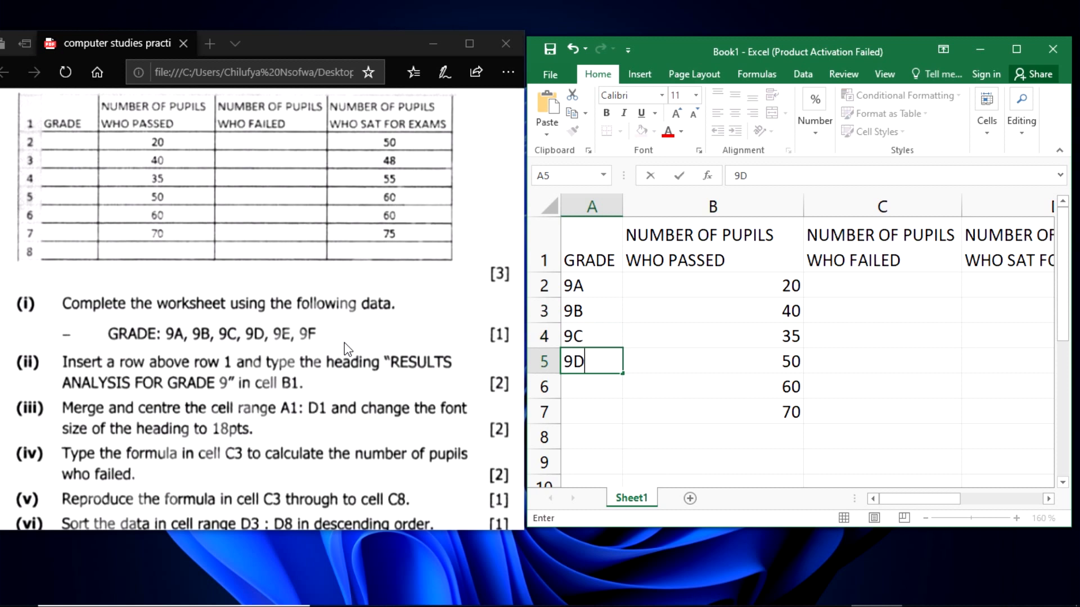
key(Return)
text(9E)
key(Return)
text(9F)
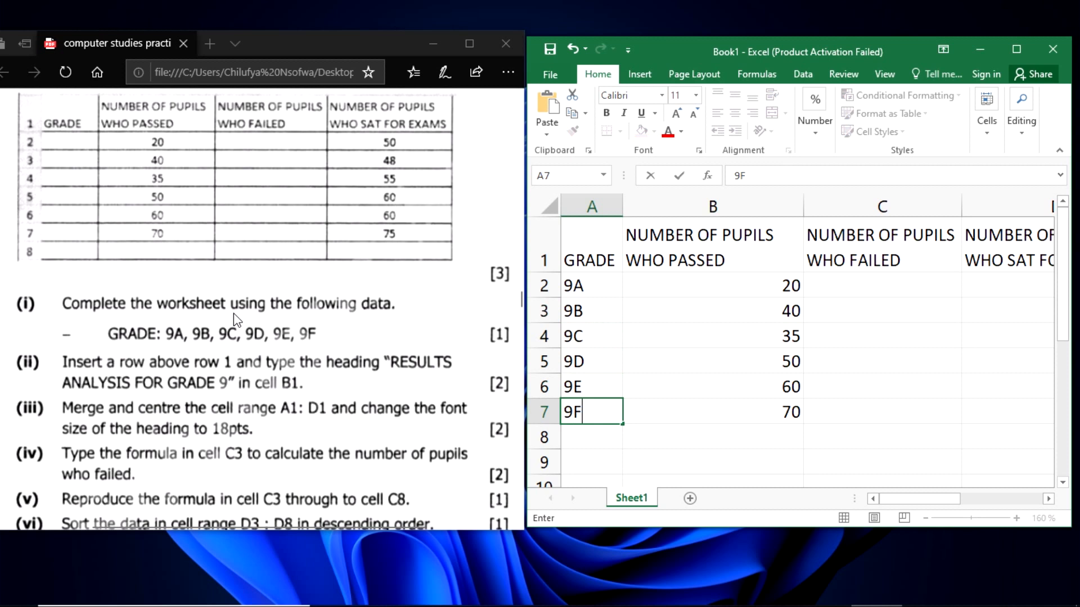
drag(585, 286, 590, 413)
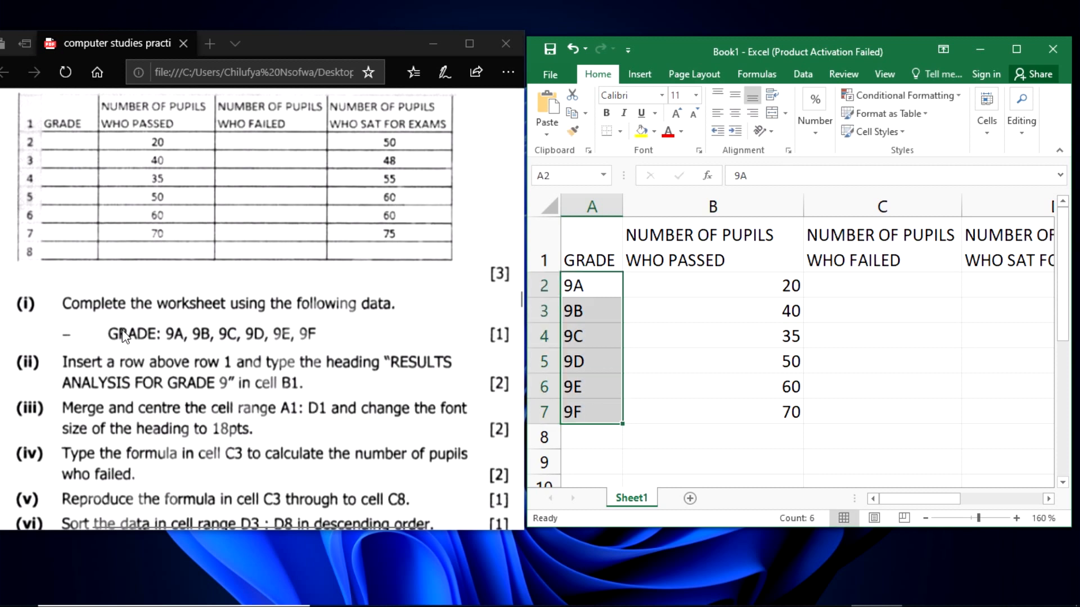
click(711, 380)
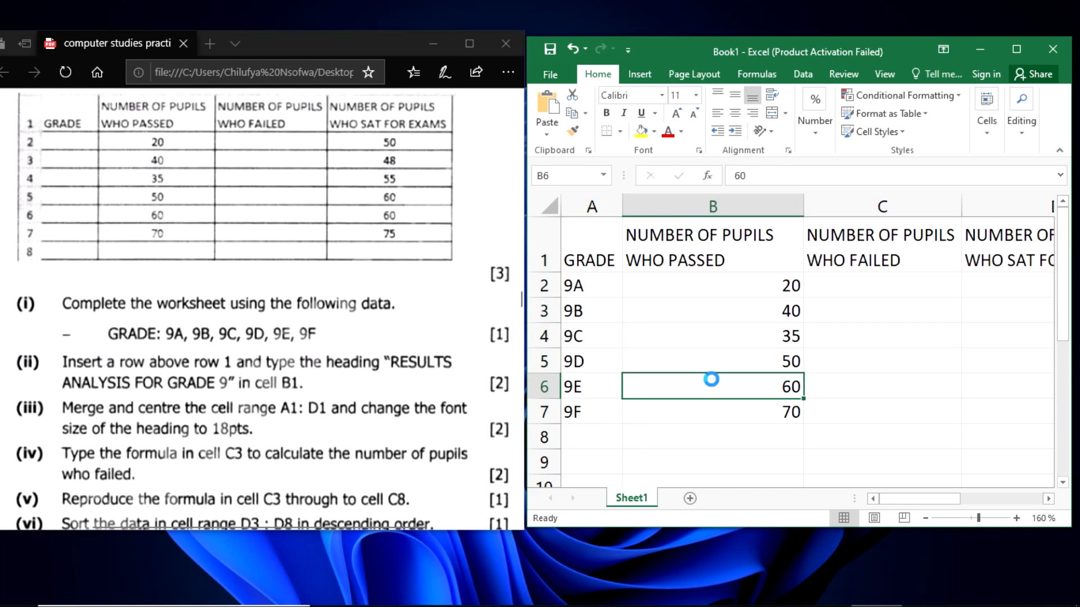
- Save the workbook to the Desktop as an Excel Workbook named EXCEL 2018 PART 2
key(ctrl+s)
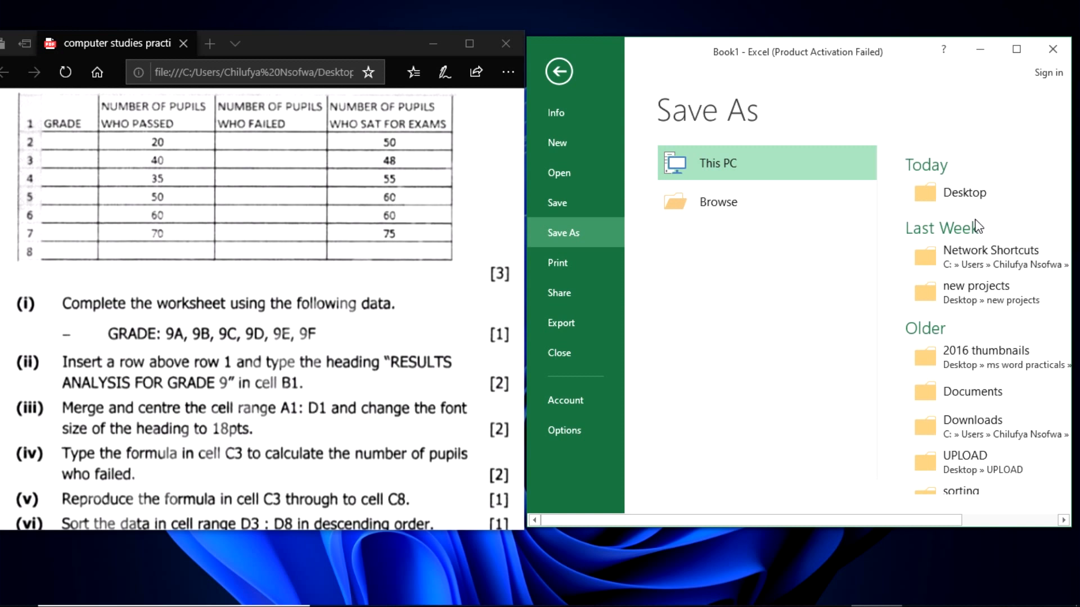
click(975, 206)
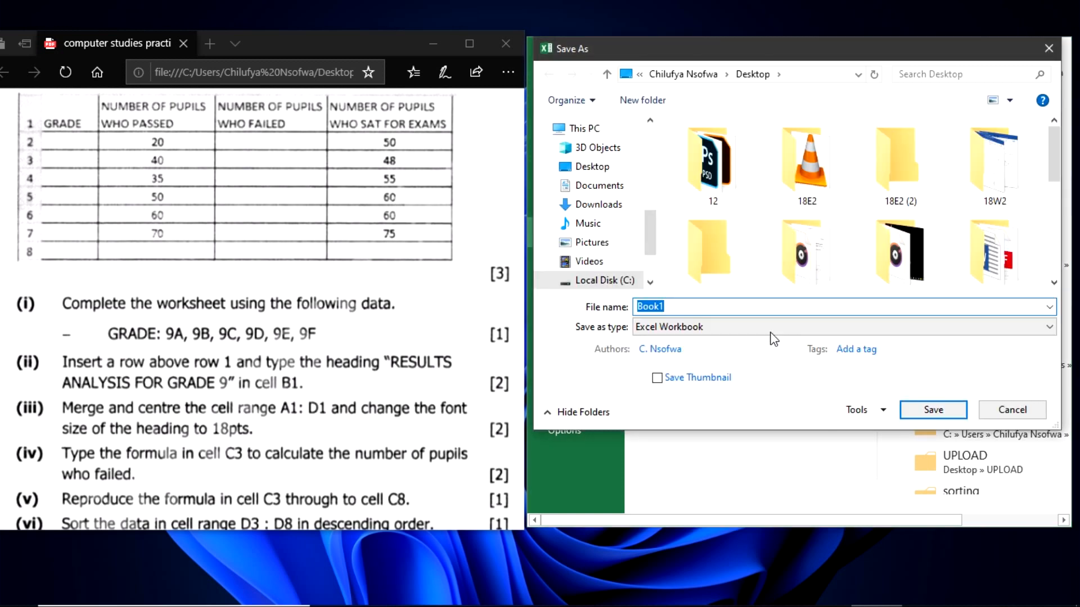
click(678, 307)
double_click(679, 307)
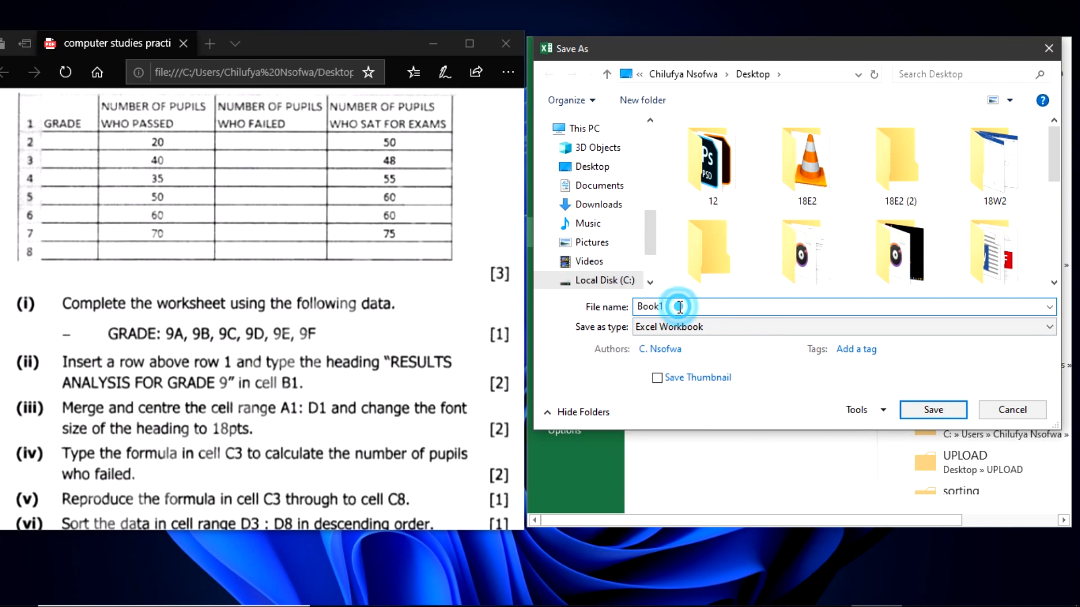
double_click(680, 307)
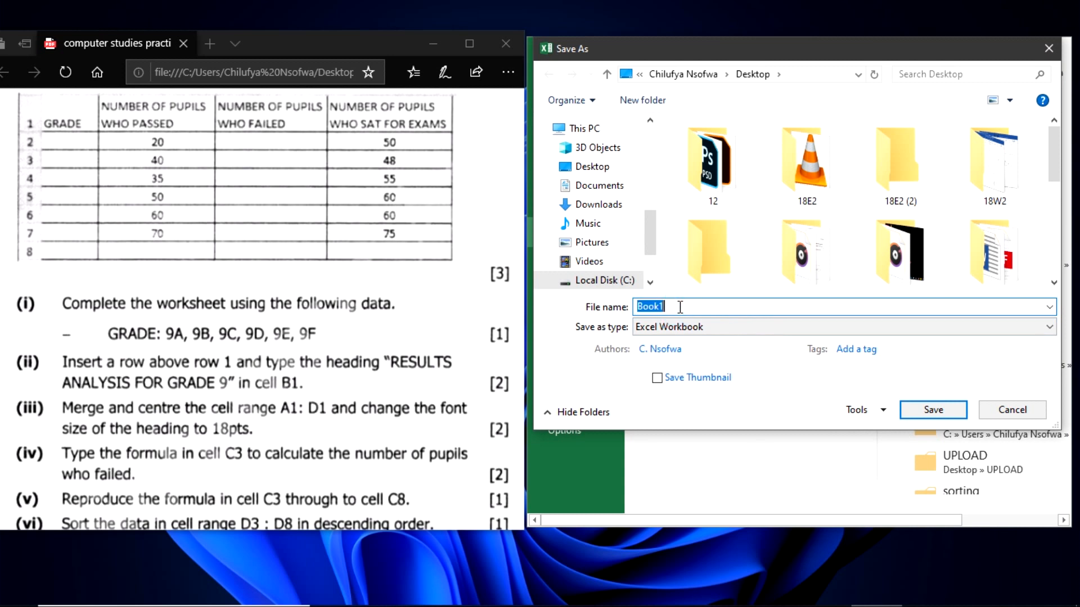
text(EXCEL 2028)
key(BackSpace)
key(BackSpace)
text(18 PART 3)
key(BackSpace)
text(2)
click(934, 410)
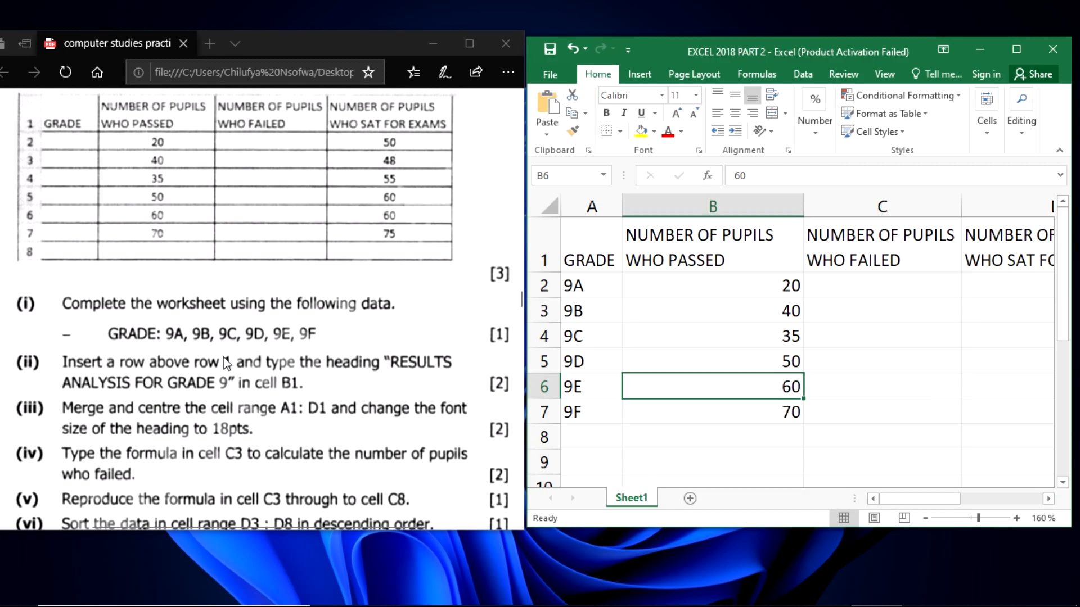
- Read question (ii) in the exam paper and insert a blank row above row 1 of the worksheet
scroll(227, 364, down, 3)
click(88, 281)
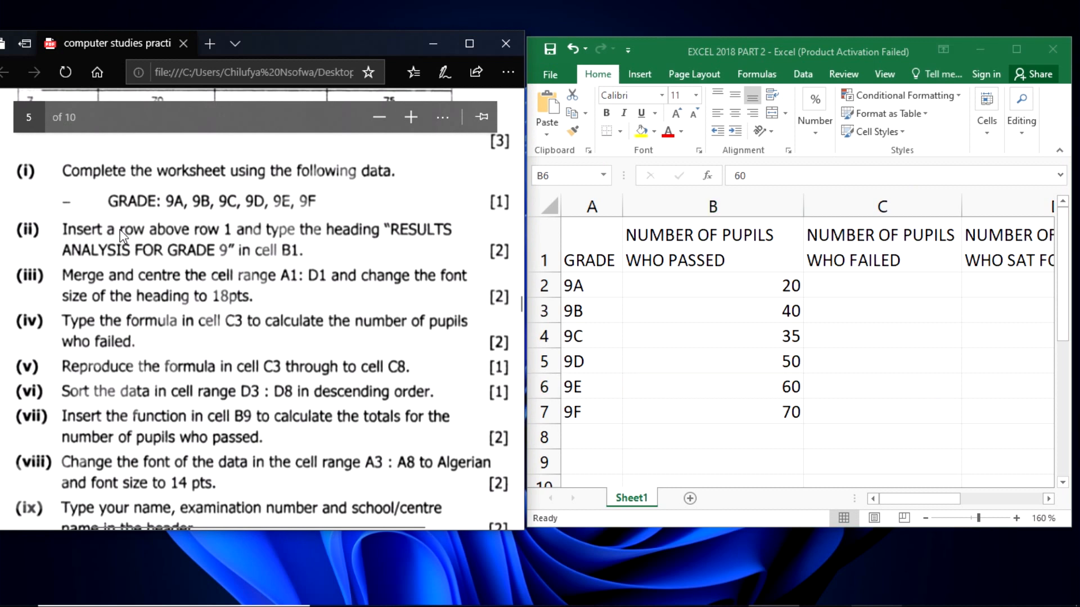
scroll(123, 235, up, 3)
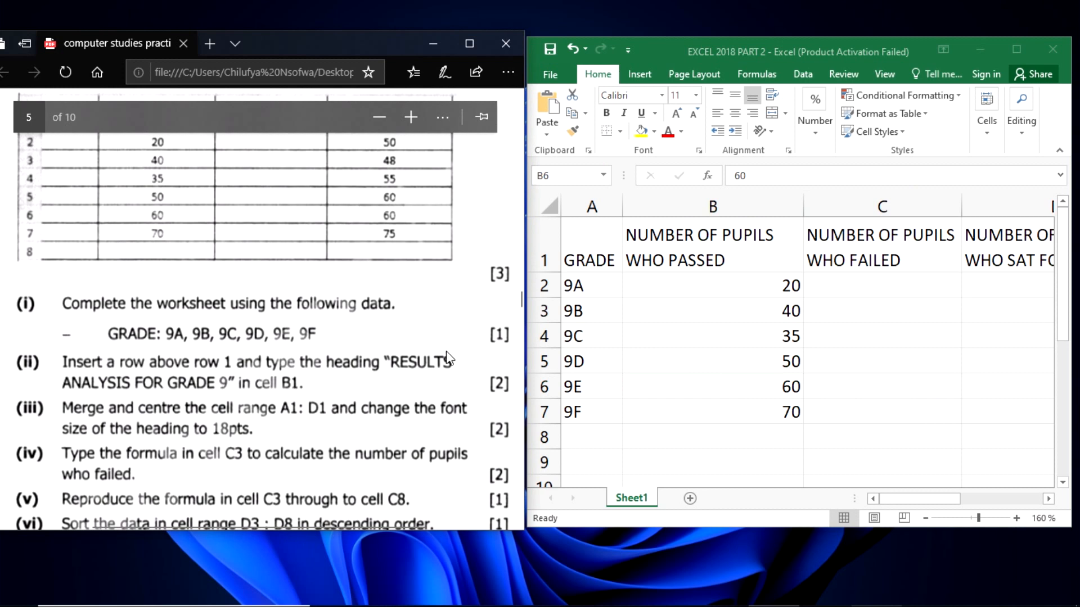
click(674, 462)
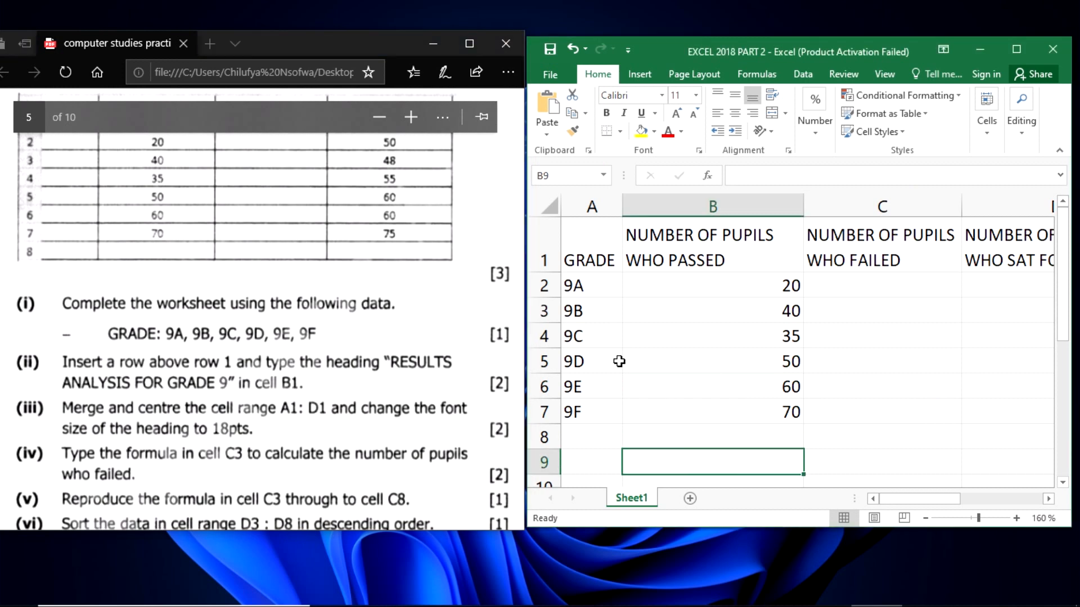
click(541, 244)
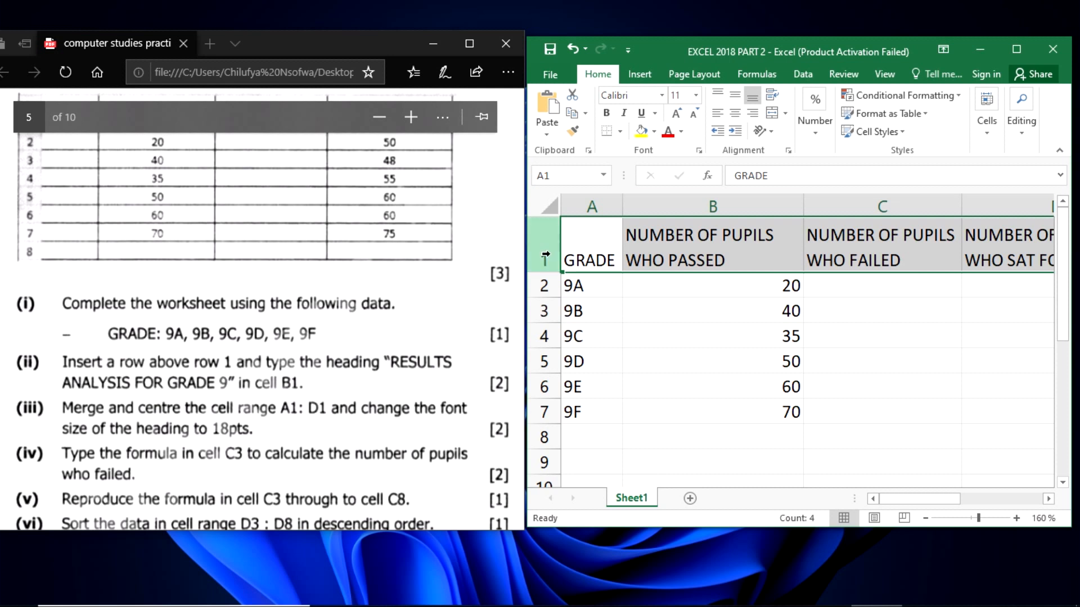
right_click(544, 257)
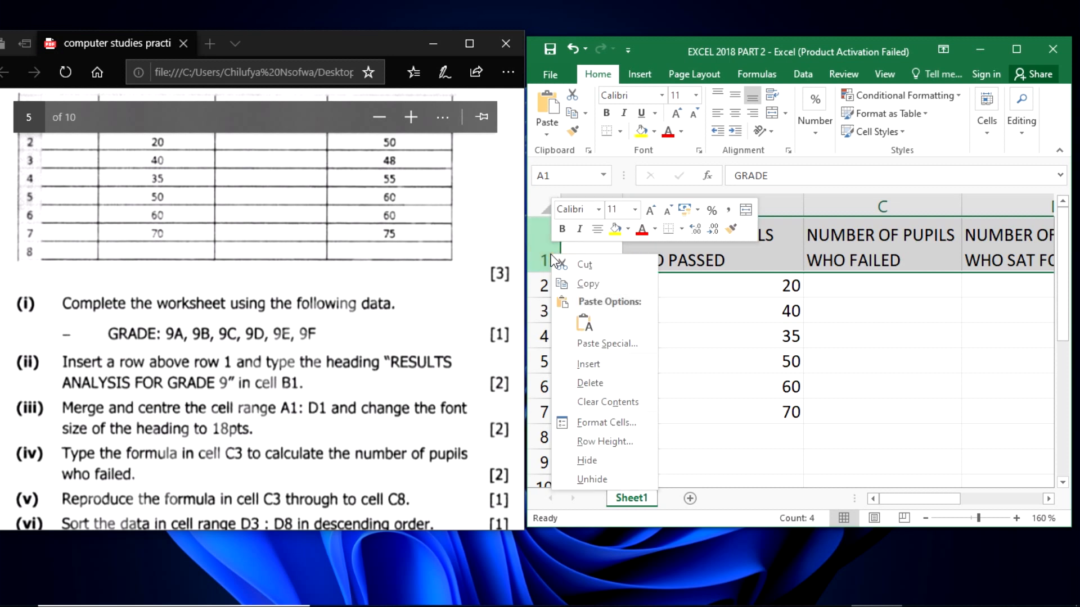
click(595, 365)
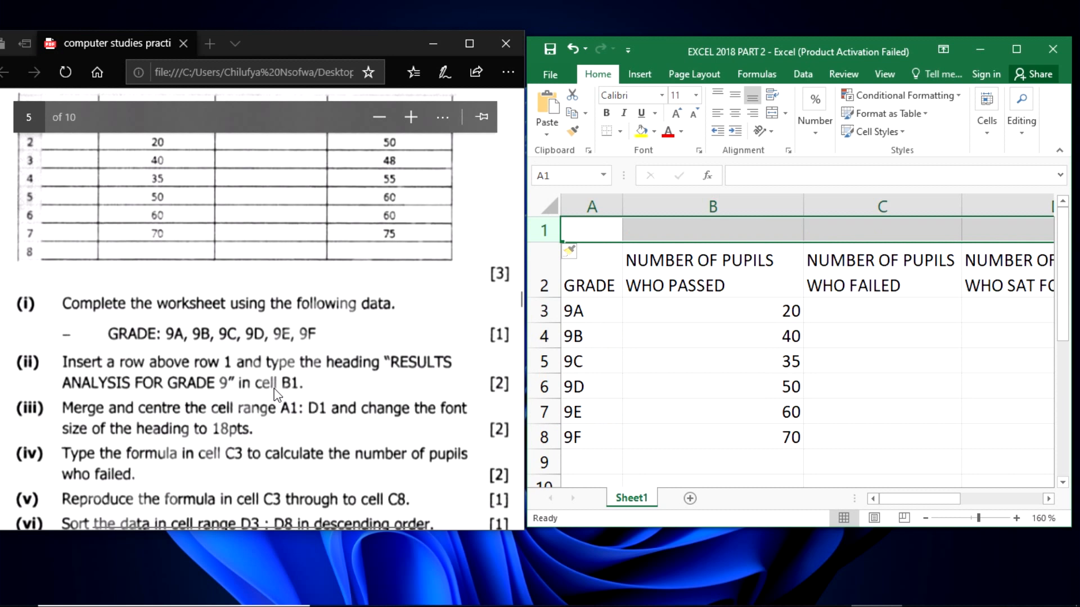
- Enter the heading RESULTS ANALYSIS FOR GRADE 9 in cell B1
click(721, 231)
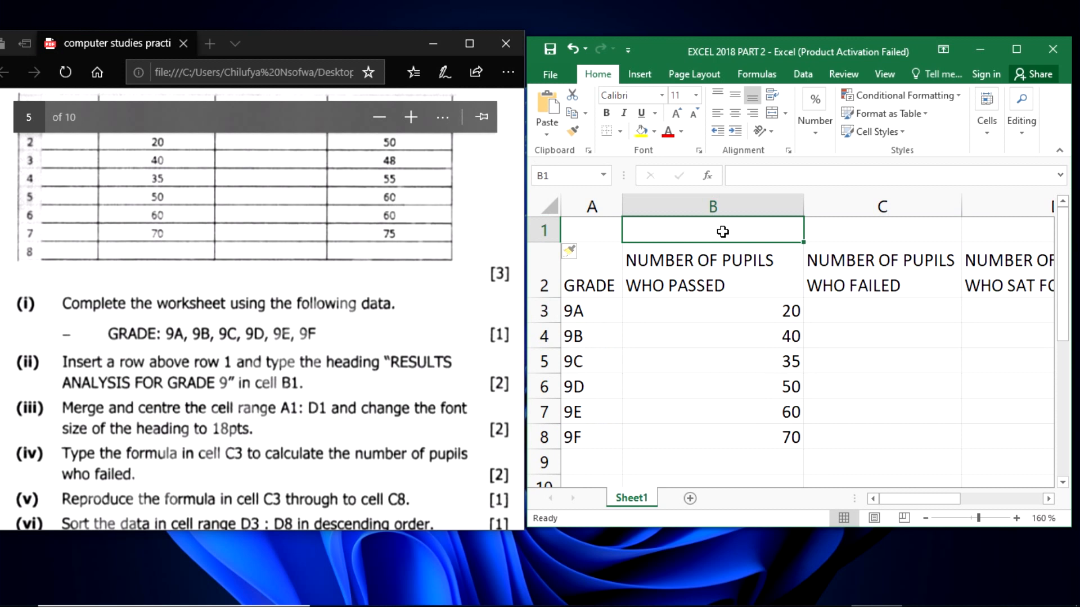
text(RESULTS)
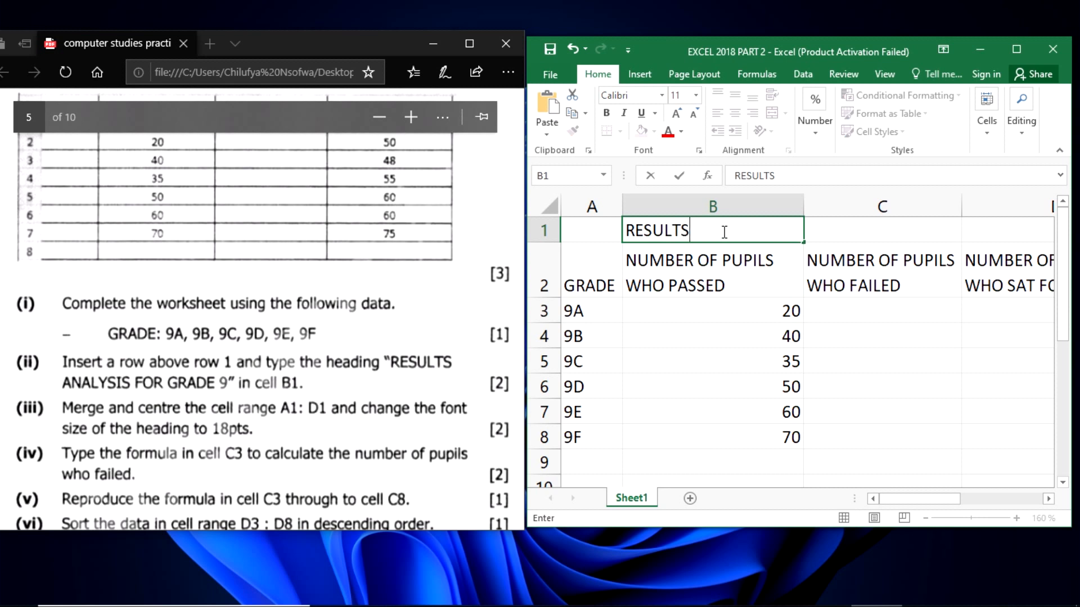
text( ANALY)
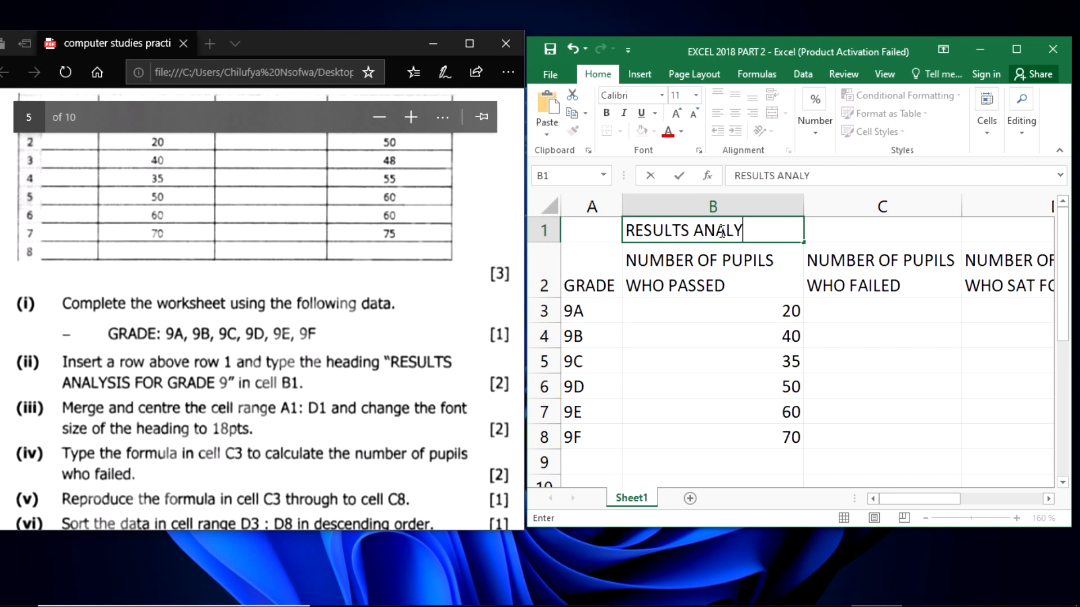
text(SIS FO)
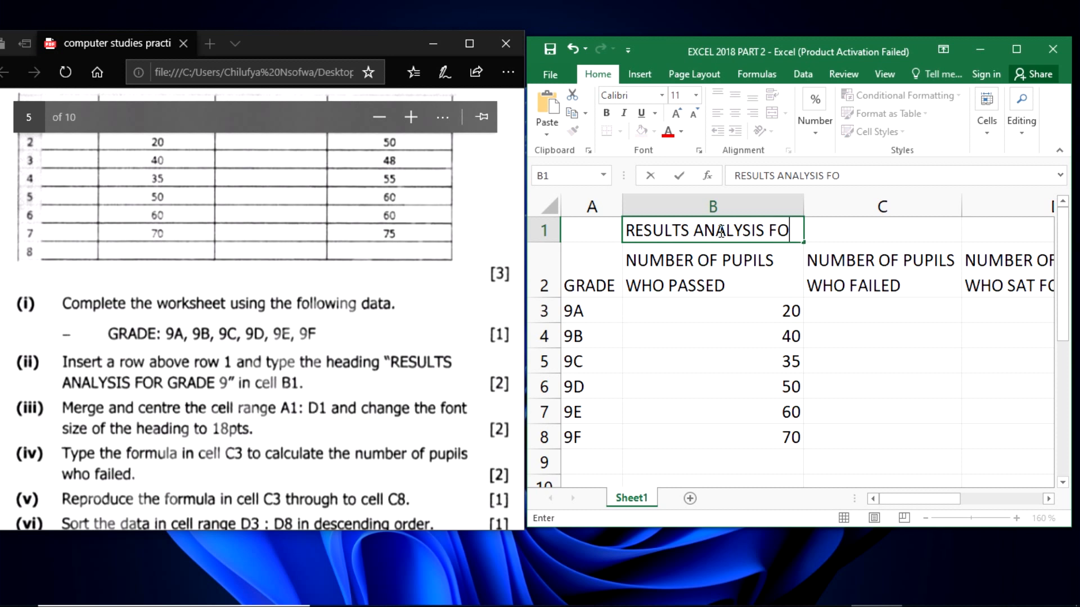
text(R GRA)
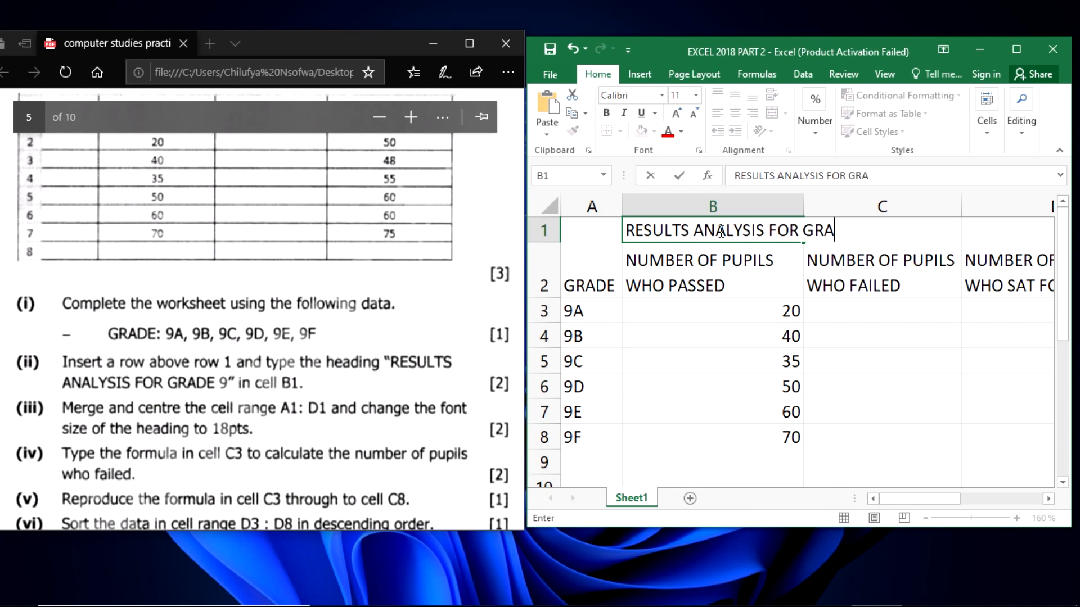
text(DE 9)
click(812, 323)
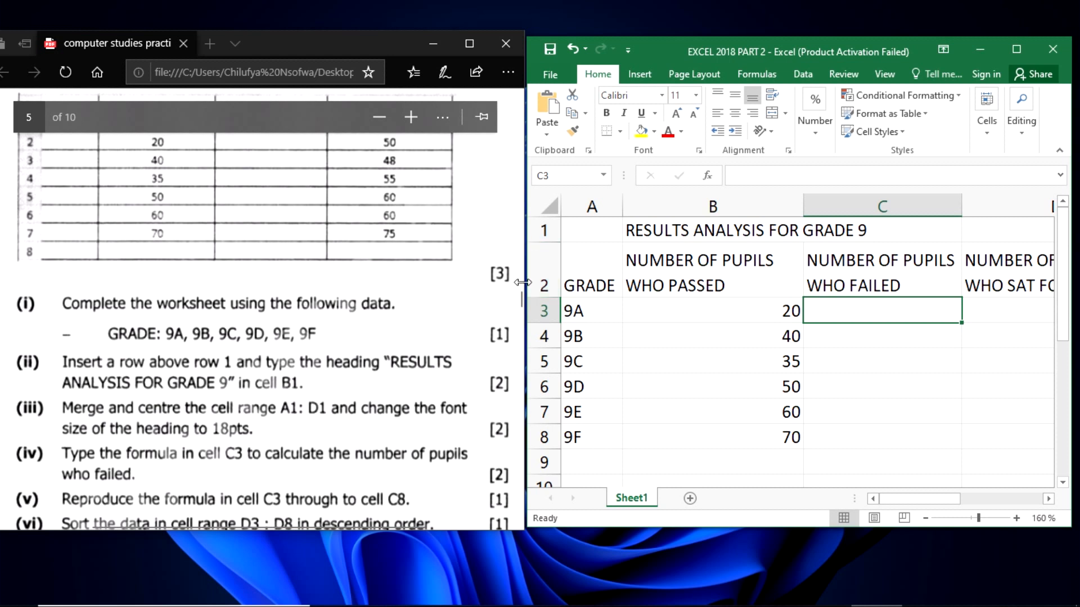
- Widen the worksheet window slightly to show more of column D, and merge and centre the heading across A1:D1
click(604, 229)
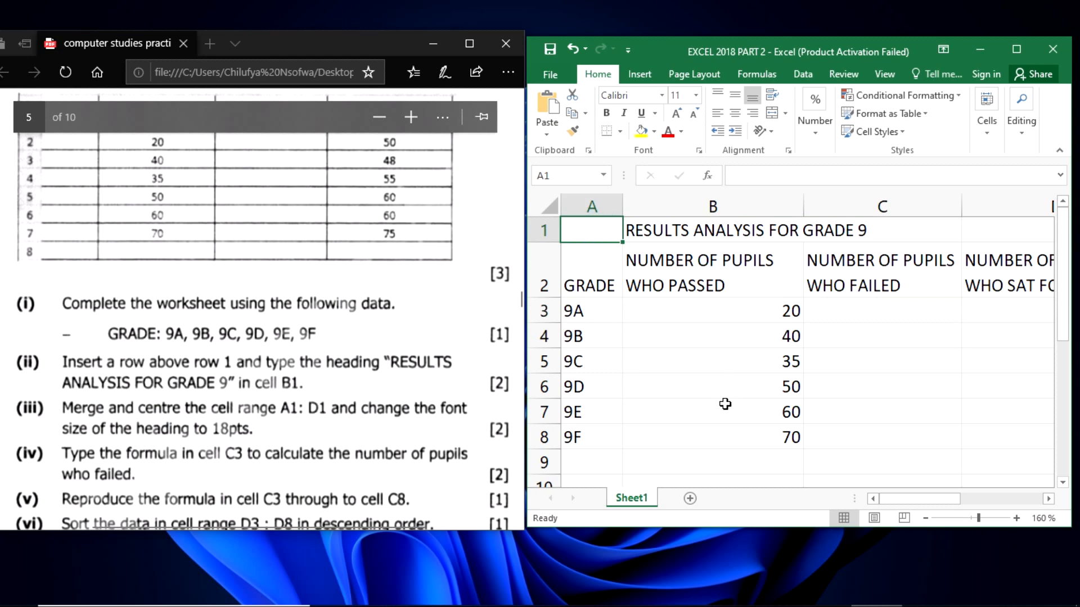
drag(908, 502, 914, 509)
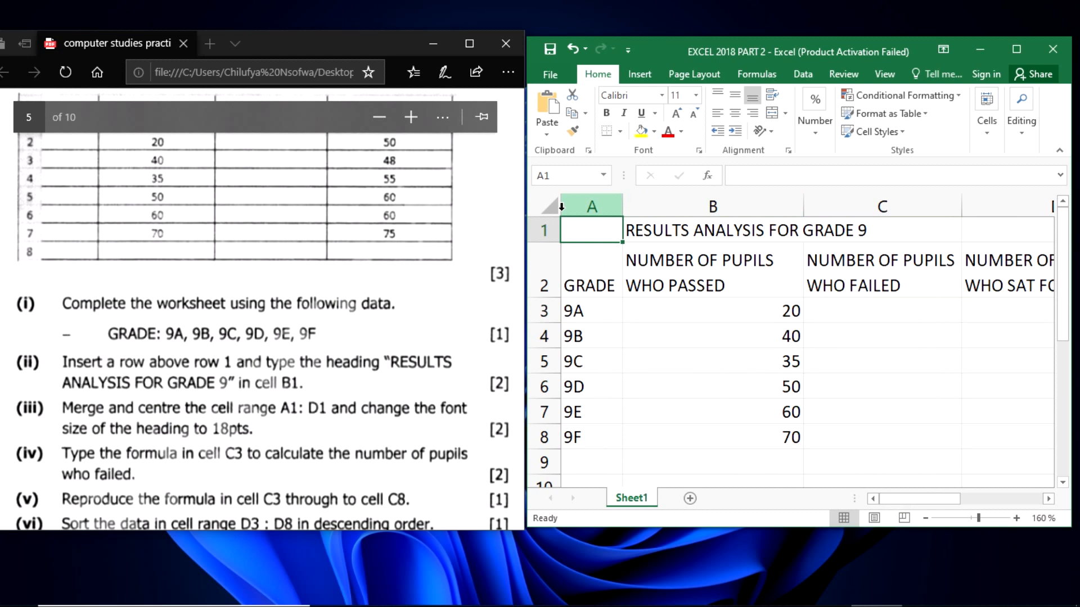
drag(527, 211, 957, 223)
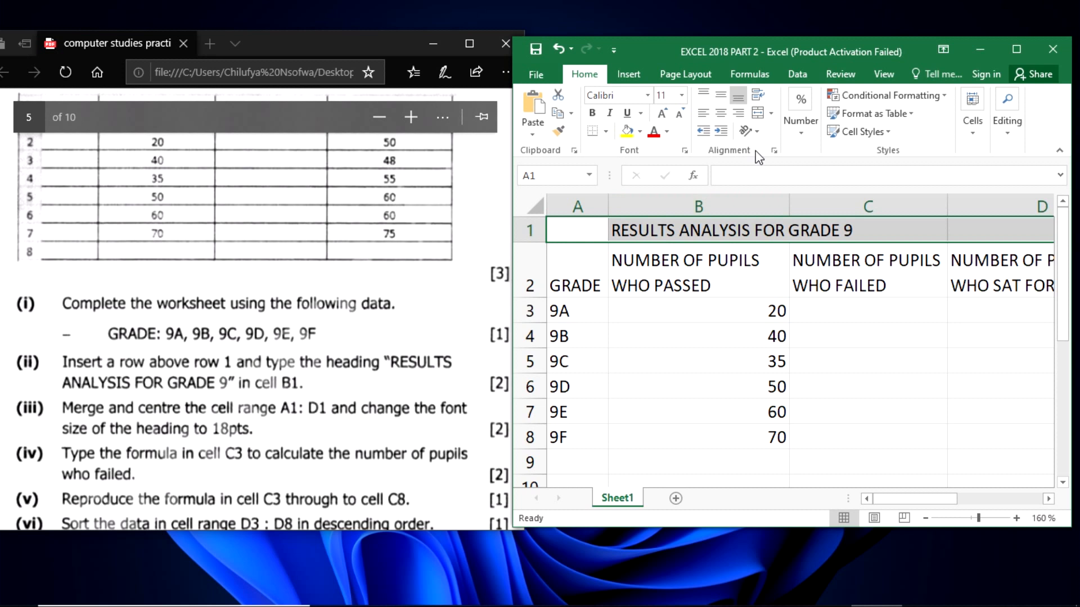
click(771, 114)
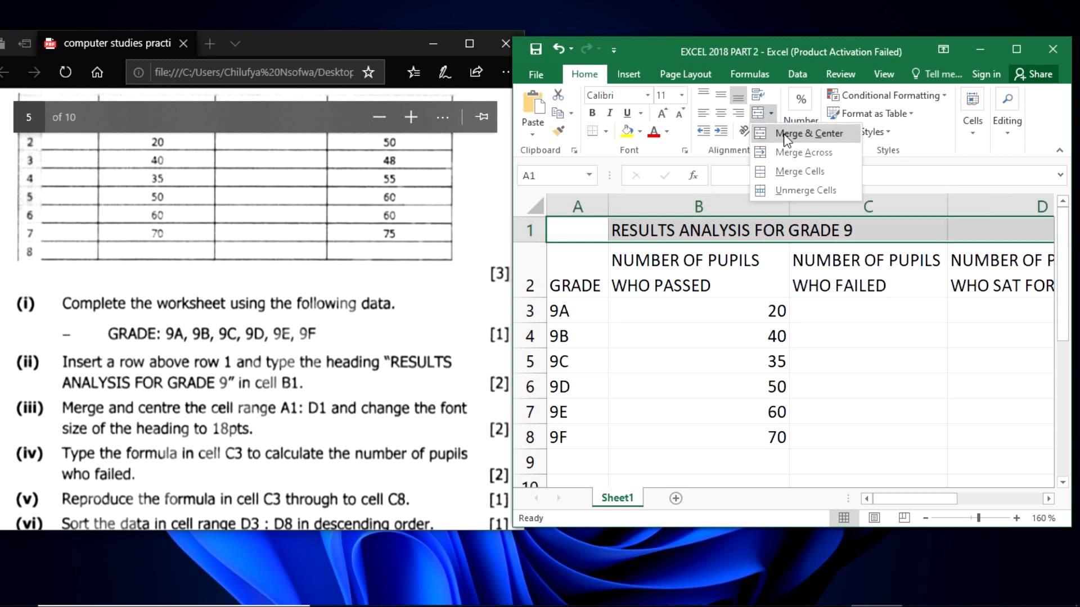
click(785, 135)
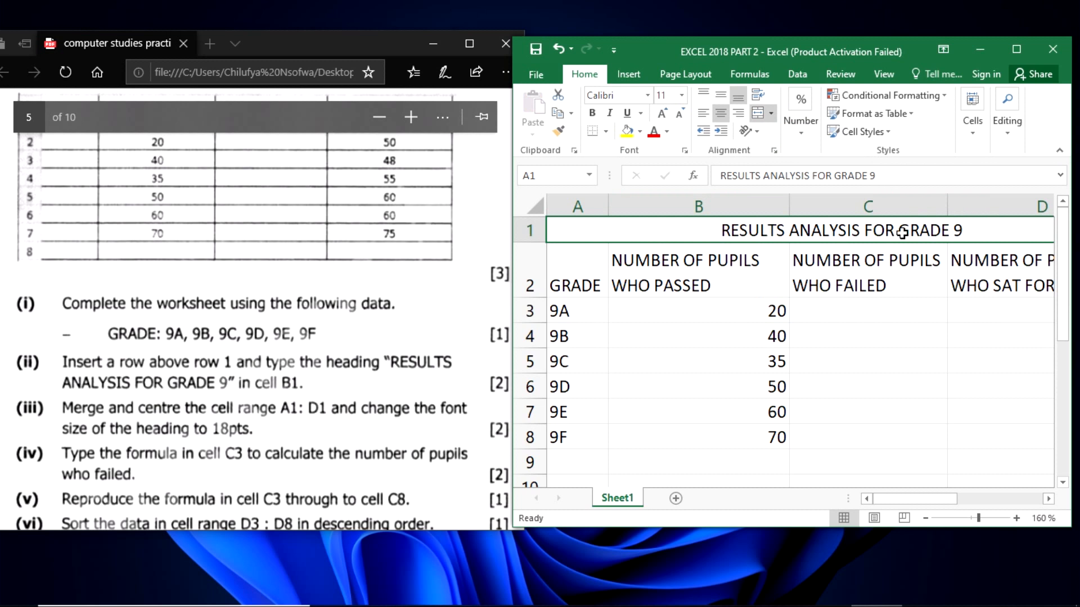
- Set the font size of the merged heading RESULTS ANALYSIS FOR GRADE 9 to 18
click(681, 95)
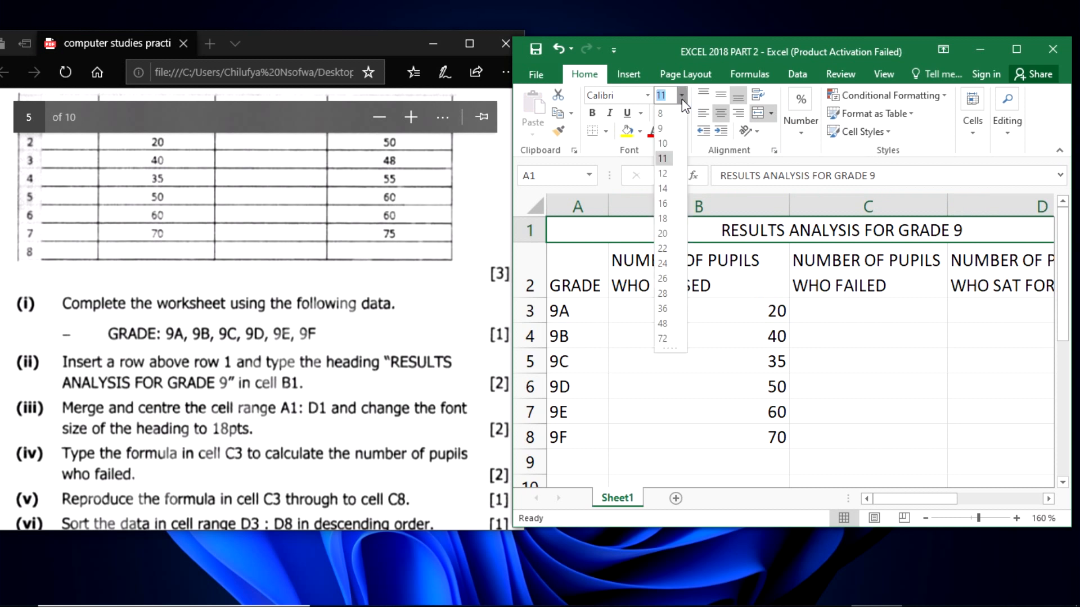
click(665, 219)
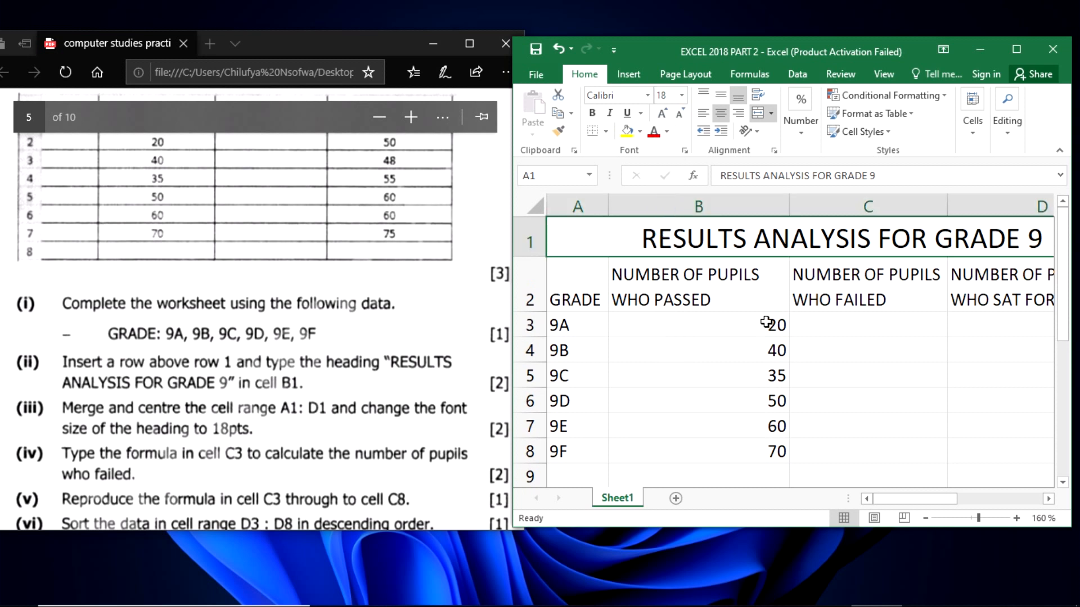
scroll(766, 322, down, 3)
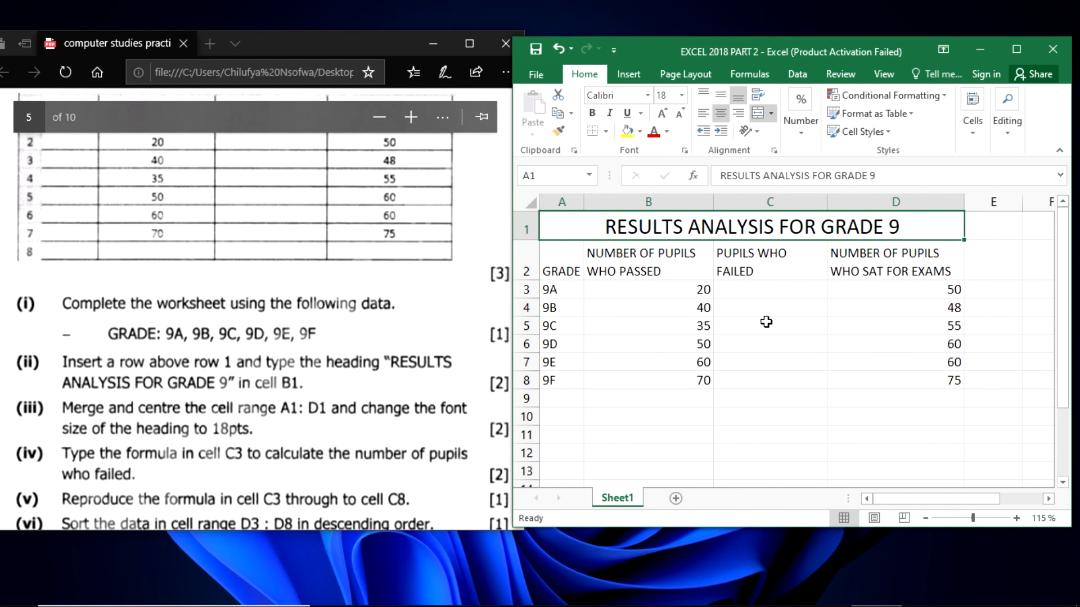
click(680, 420)
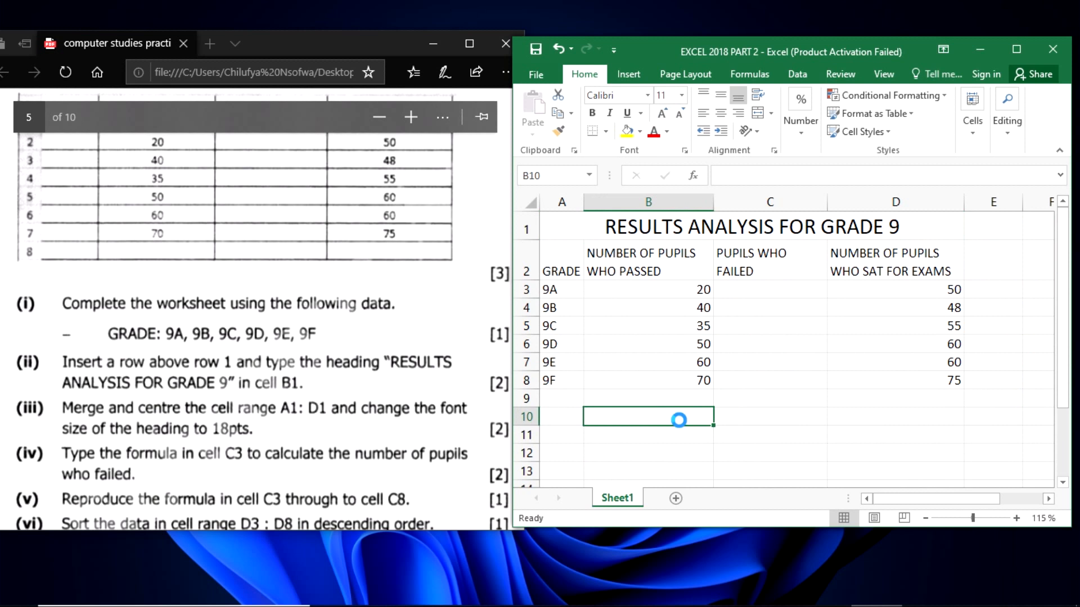
click(860, 227)
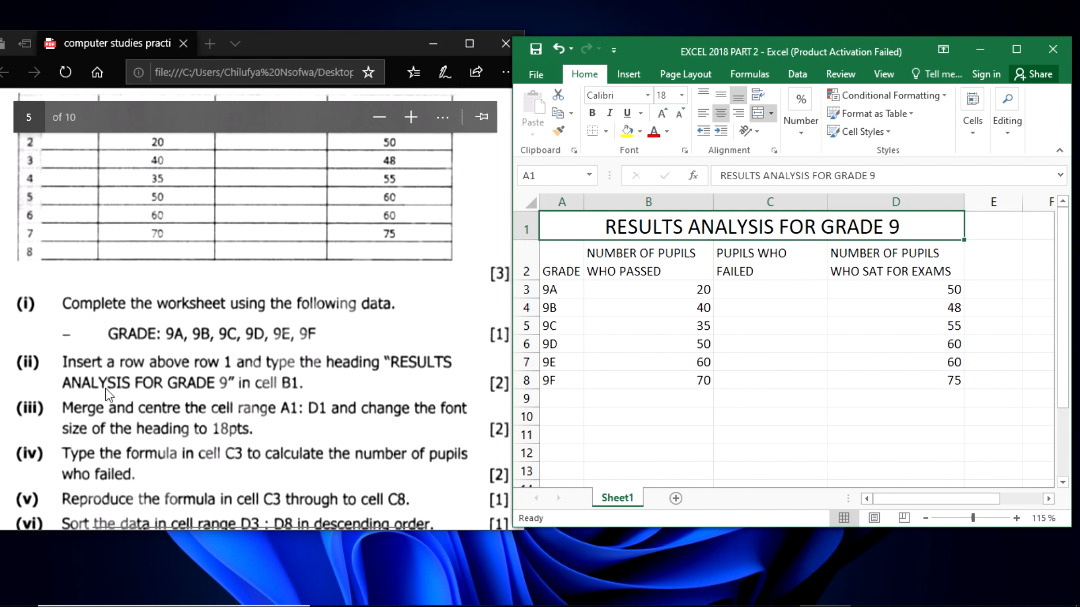
- Read question (iv) in the exam paper and examine the 9A cells B3, C3 and D3 that the calculation involves
click(112, 352)
scroll(133, 363, down, 3)
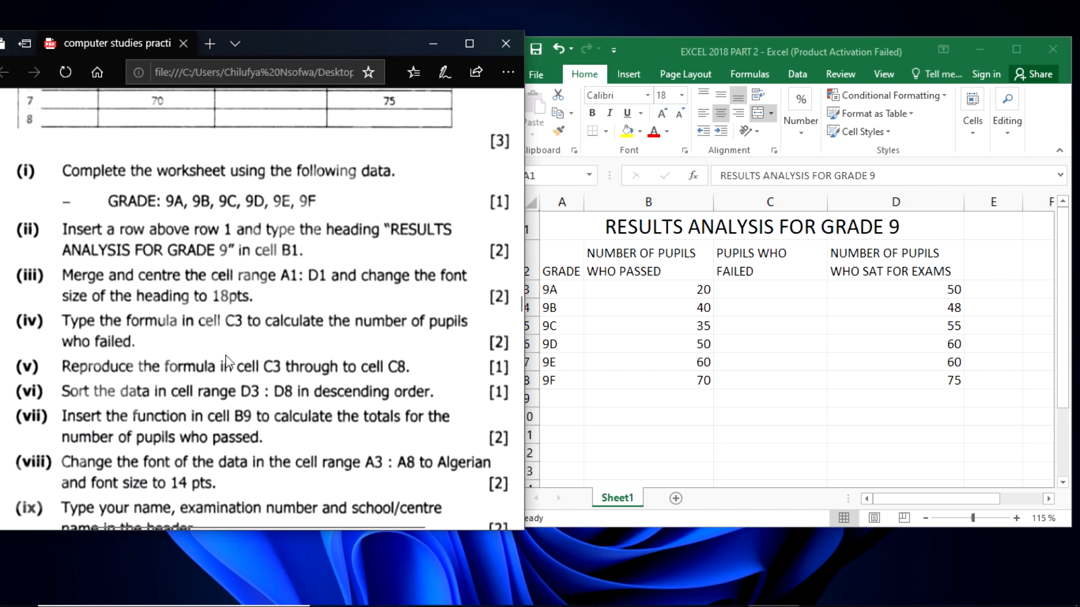
click(746, 291)
click(753, 291)
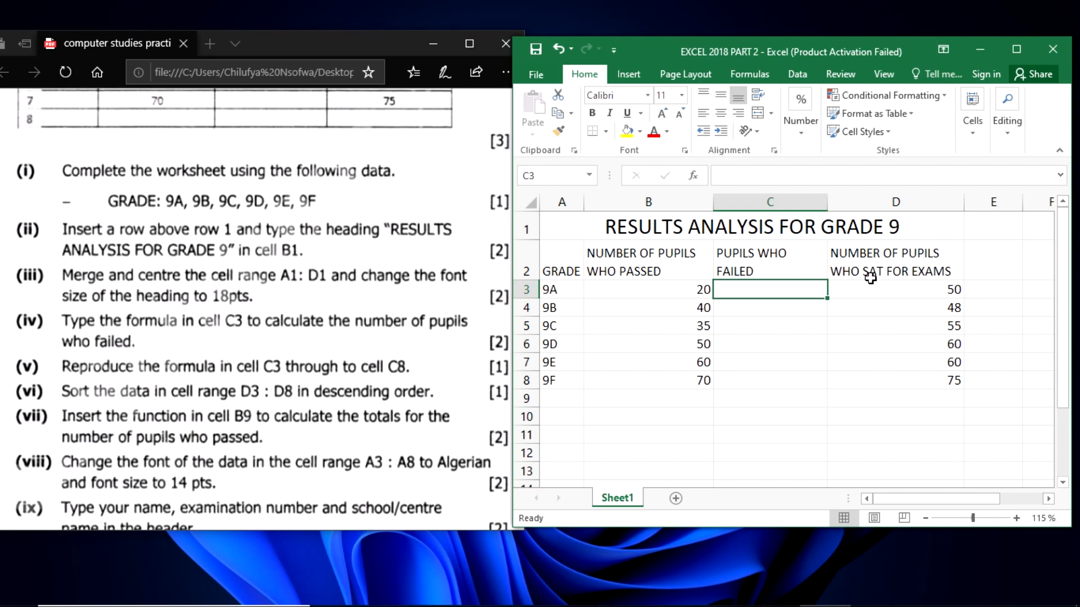
click(887, 300)
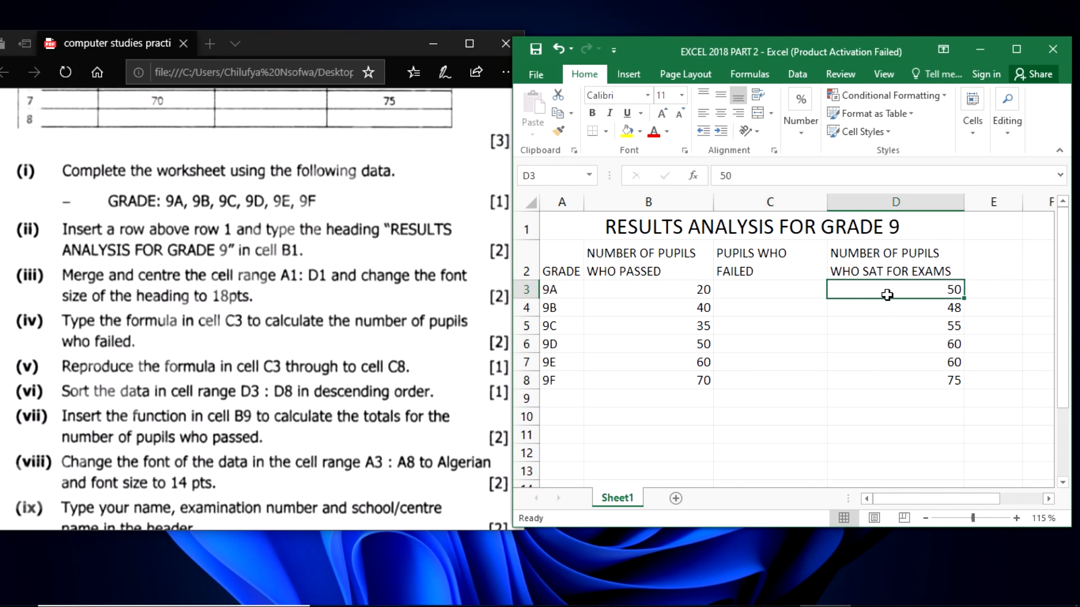
click(660, 288)
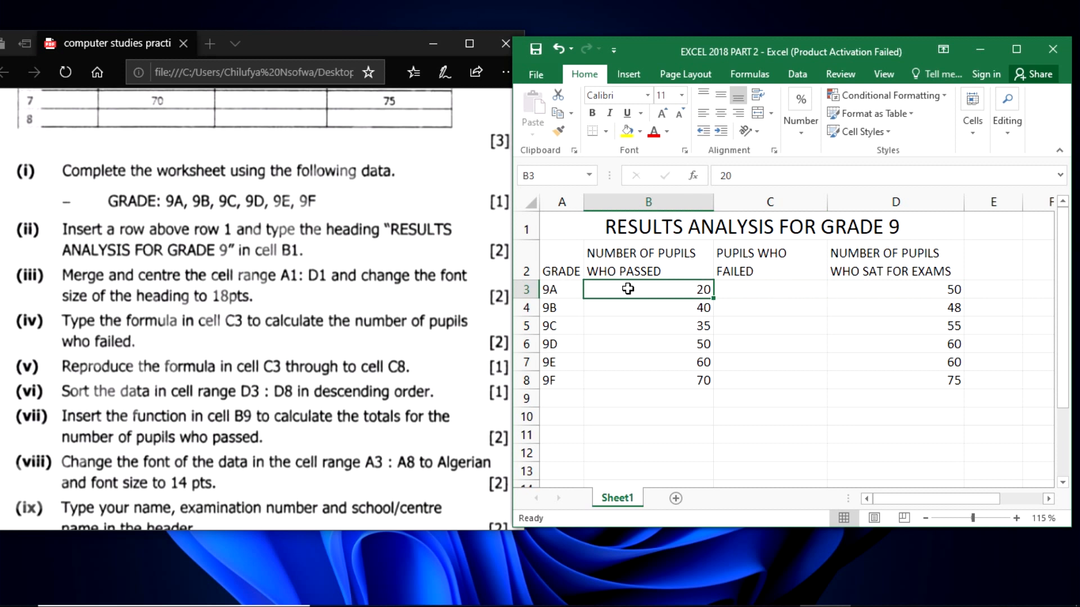
click(895, 291)
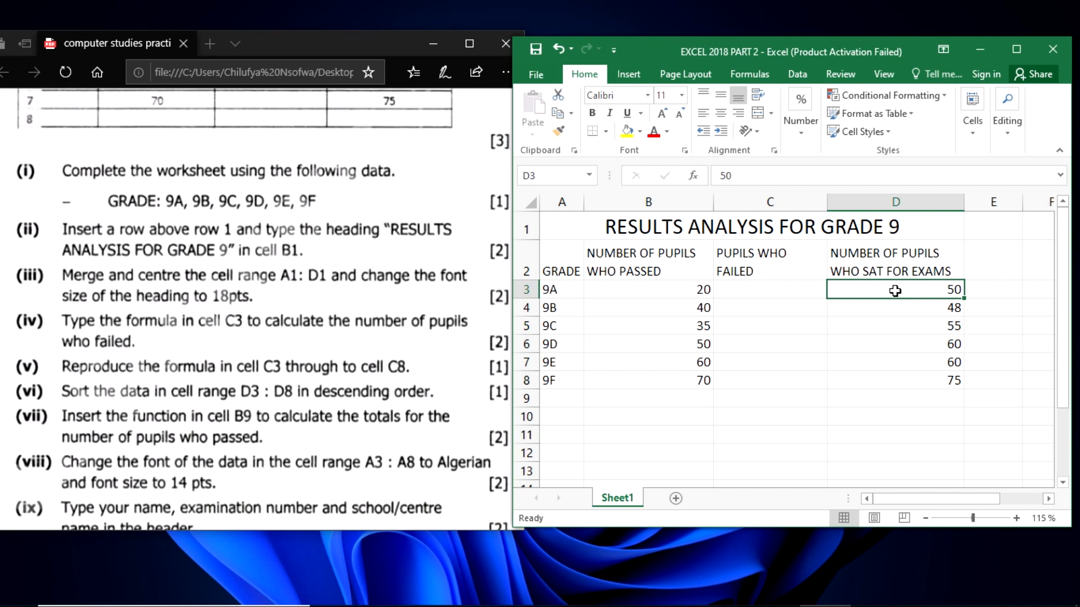
- Enter the formula =D3-B3 in cell C3 for the pupils who failed, and check it against its source cells
click(754, 292)
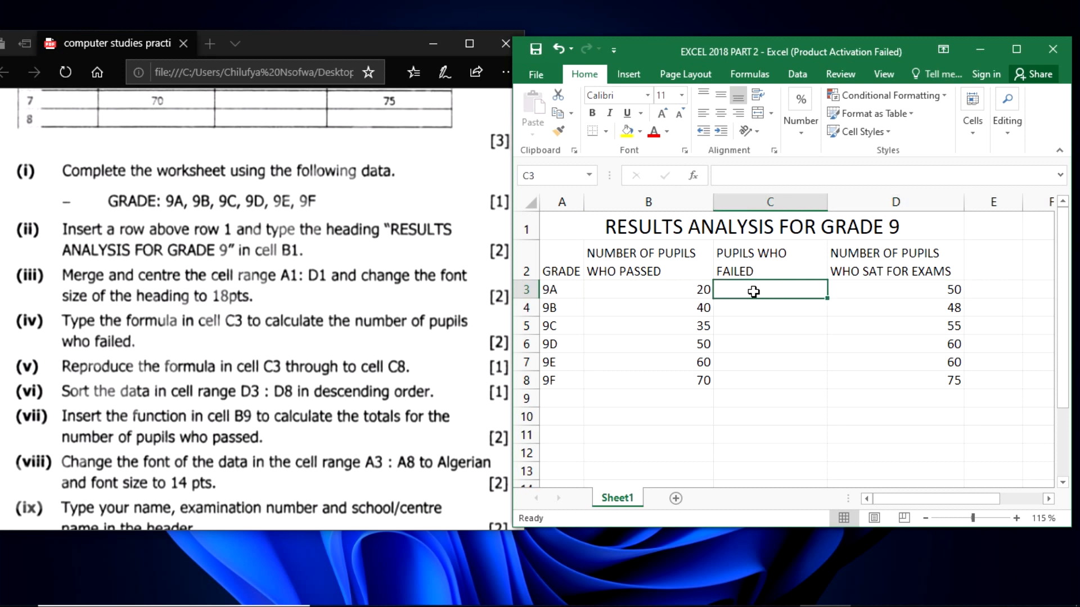
double_click(754, 292)
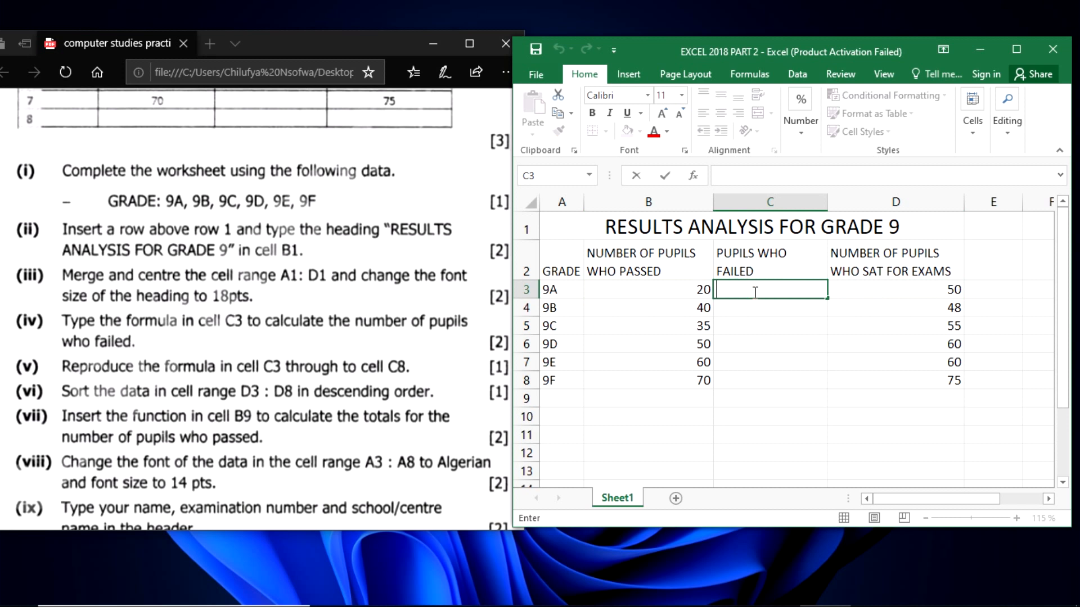
text(=)
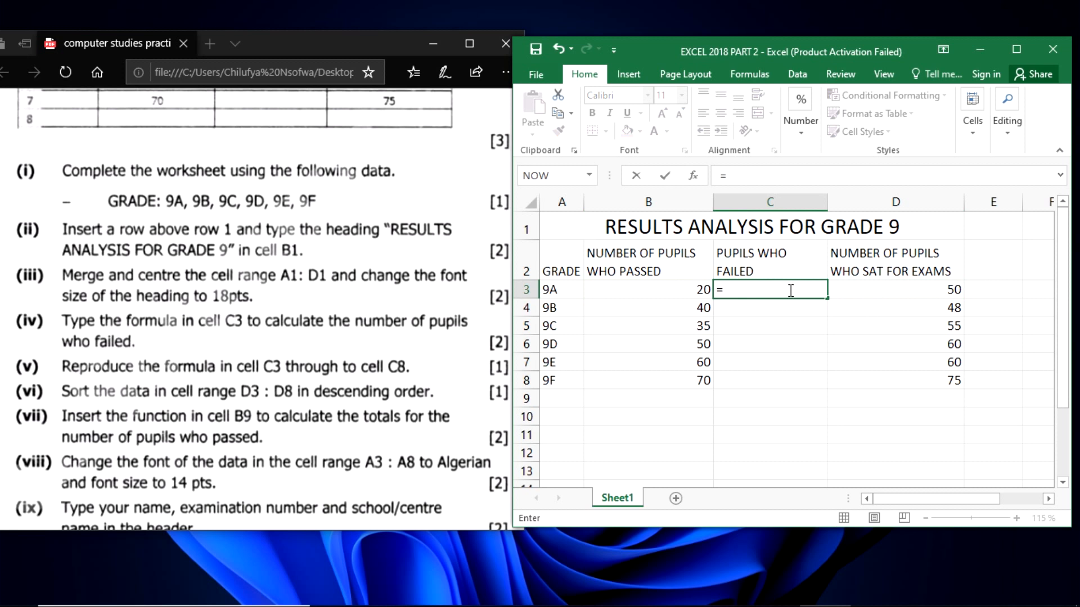
click(888, 287)
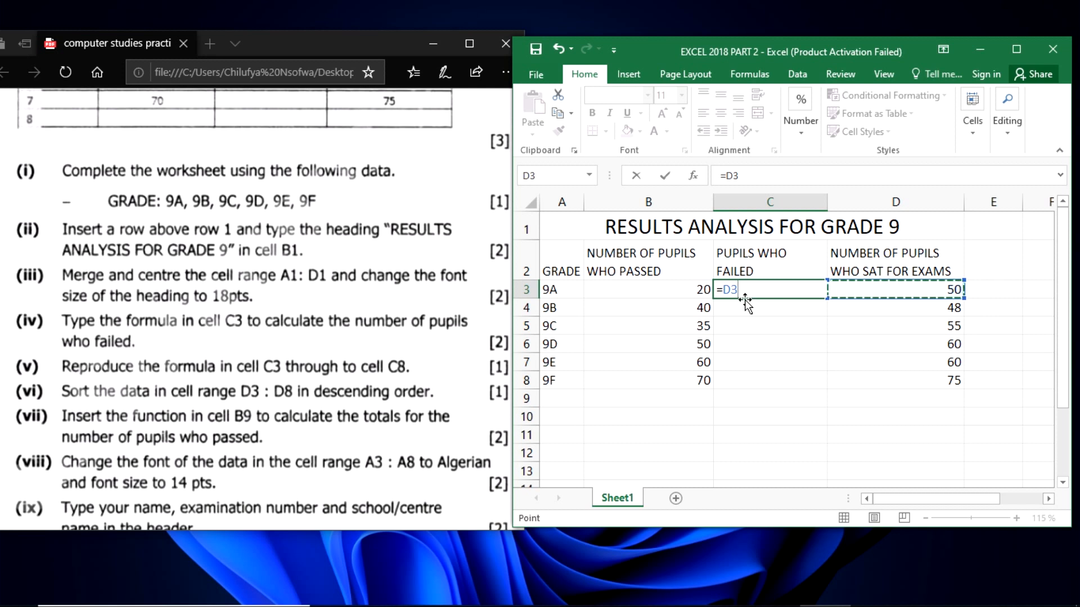
text(-)
click(625, 291)
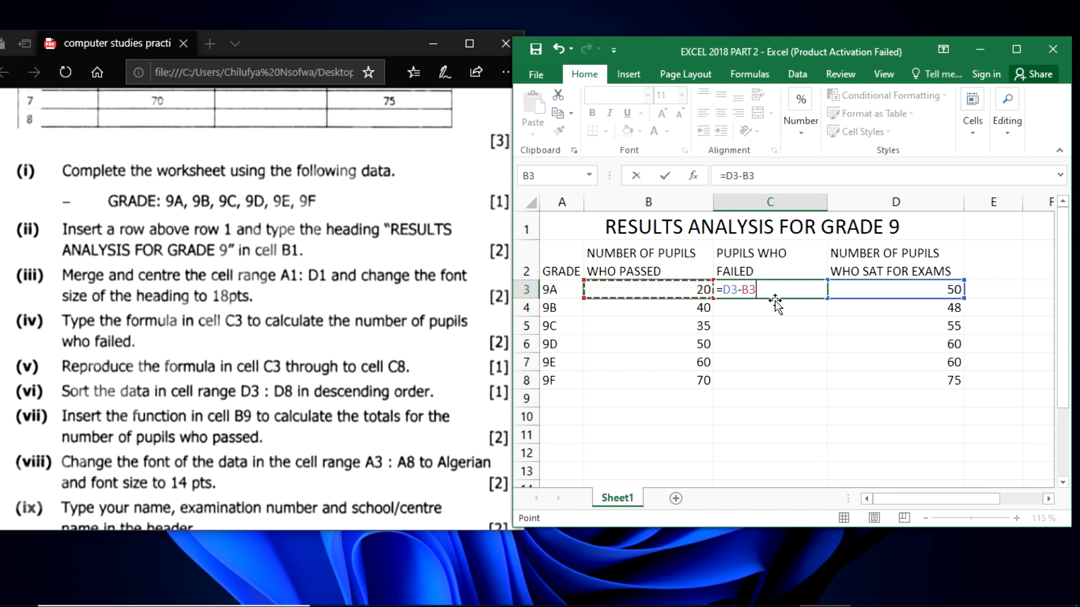
key(Return)
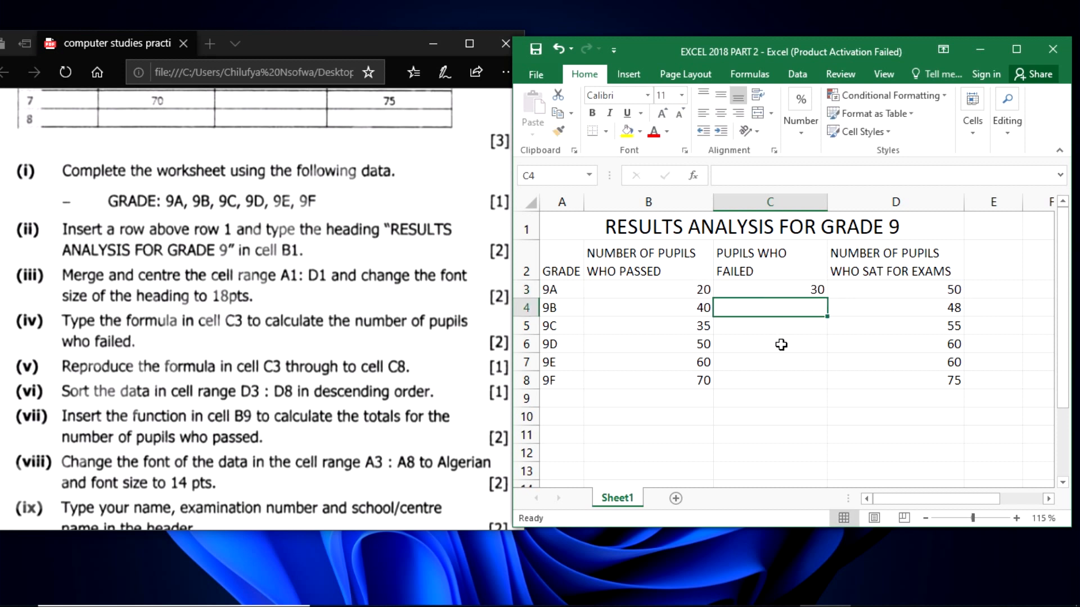
click(777, 290)
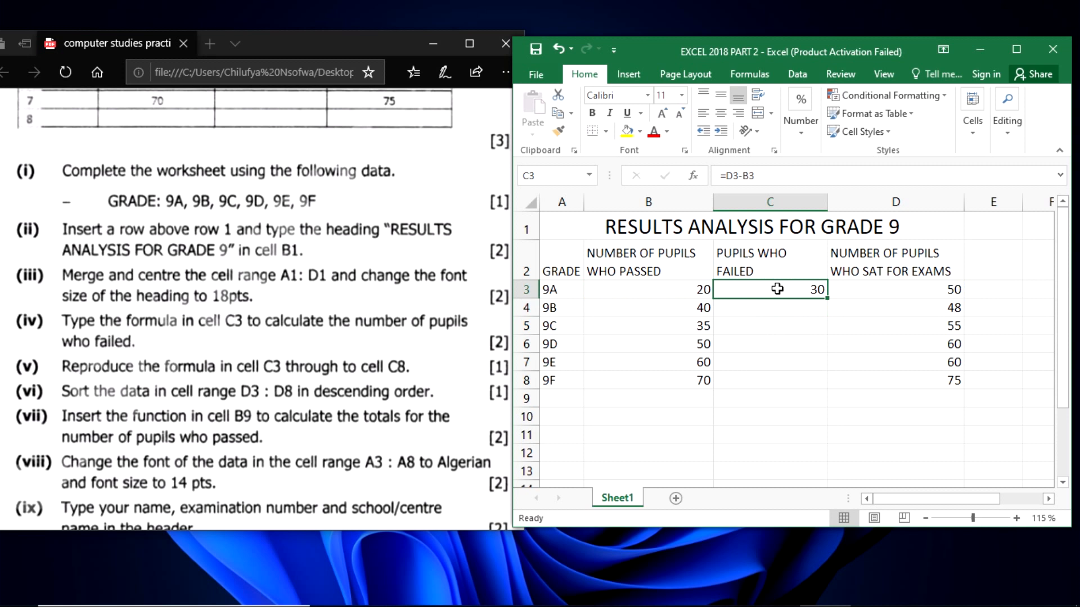
click(912, 292)
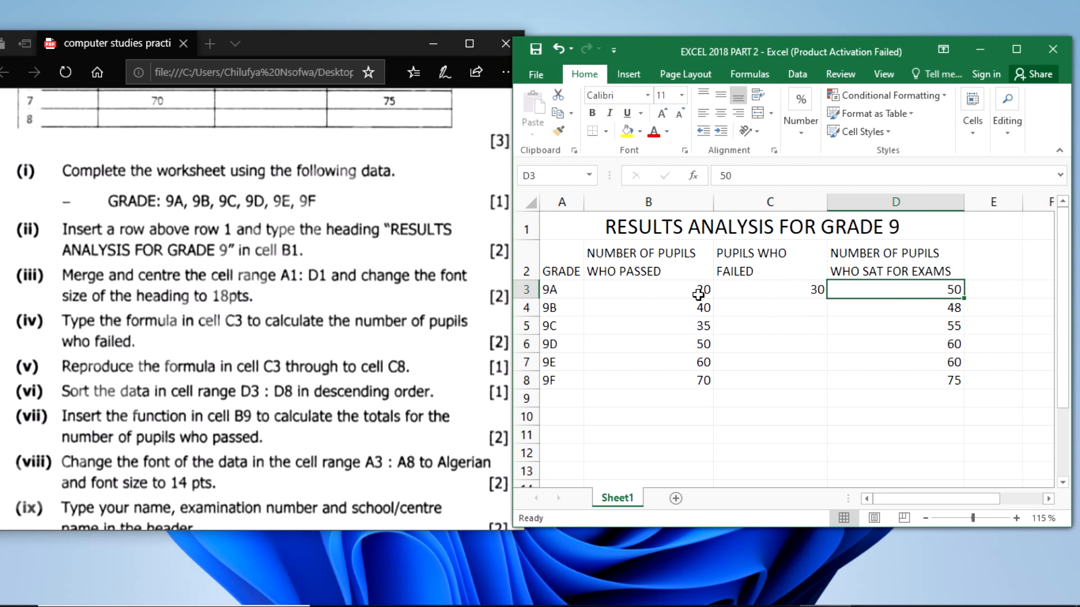
click(698, 294)
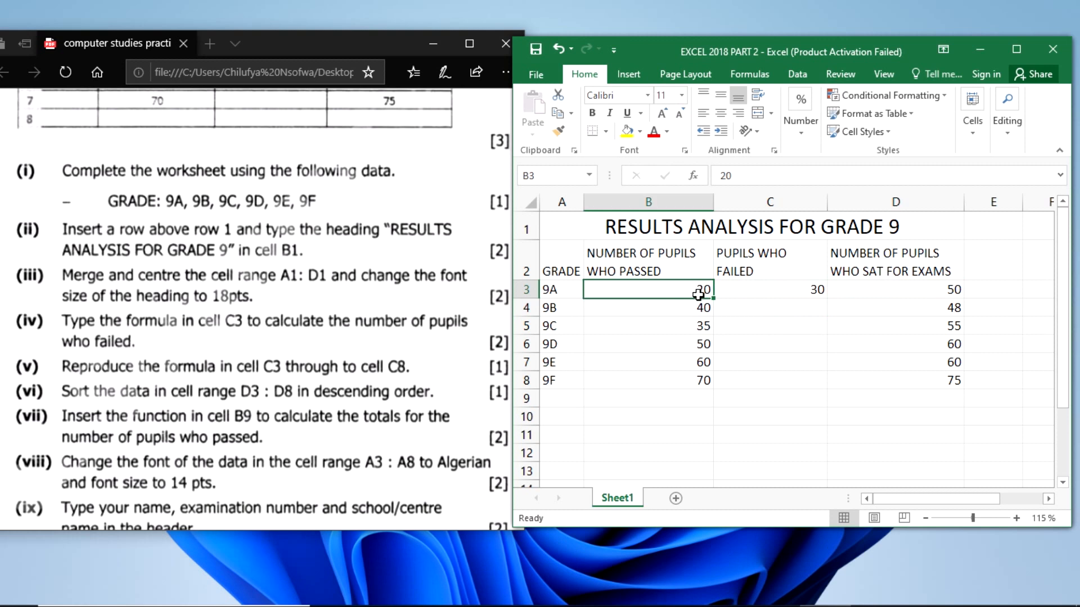
click(754, 290)
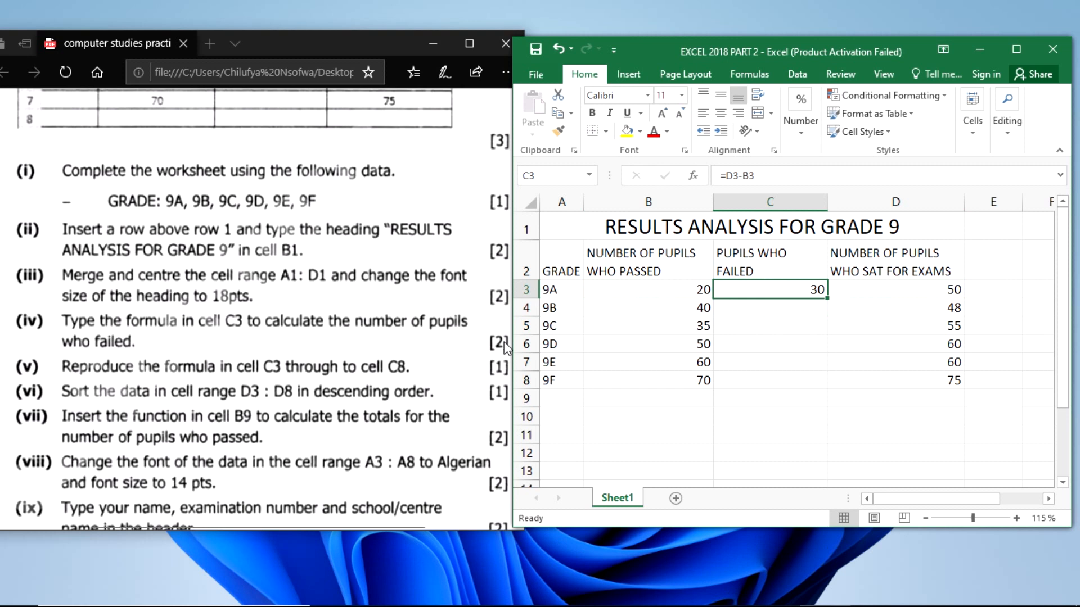
- Read question (v) in the exam paper and fill the formula in C3 down through C8
click(317, 327)
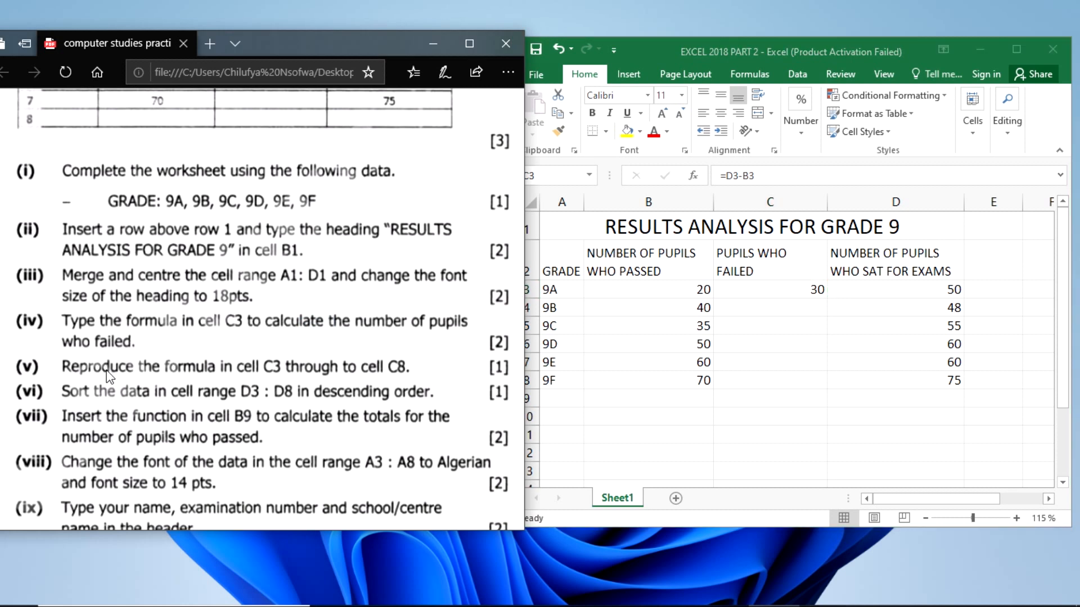
scroll(109, 375, down, 3)
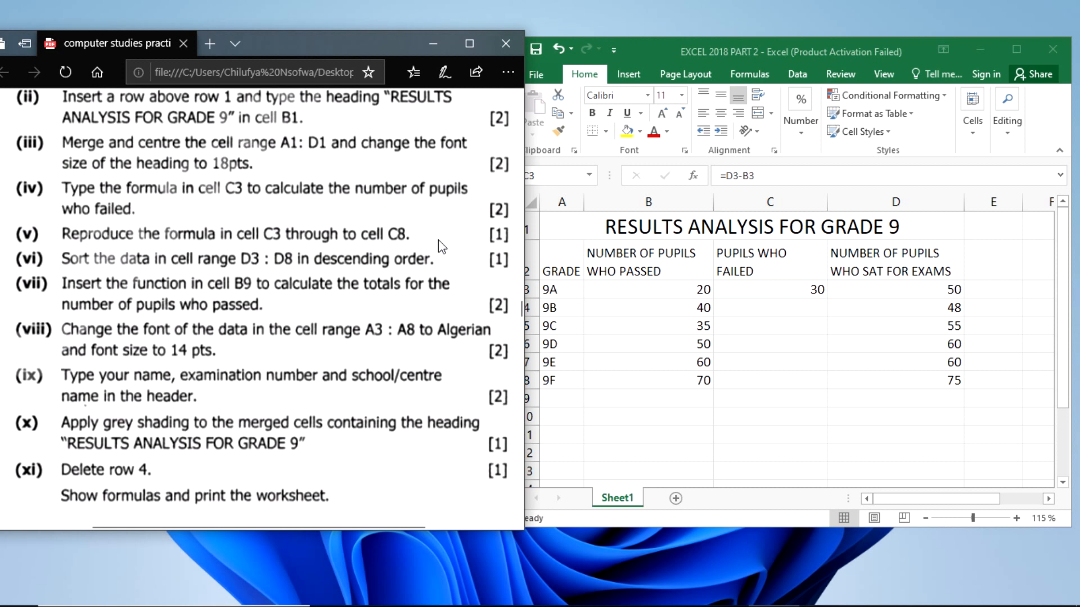
click(812, 292)
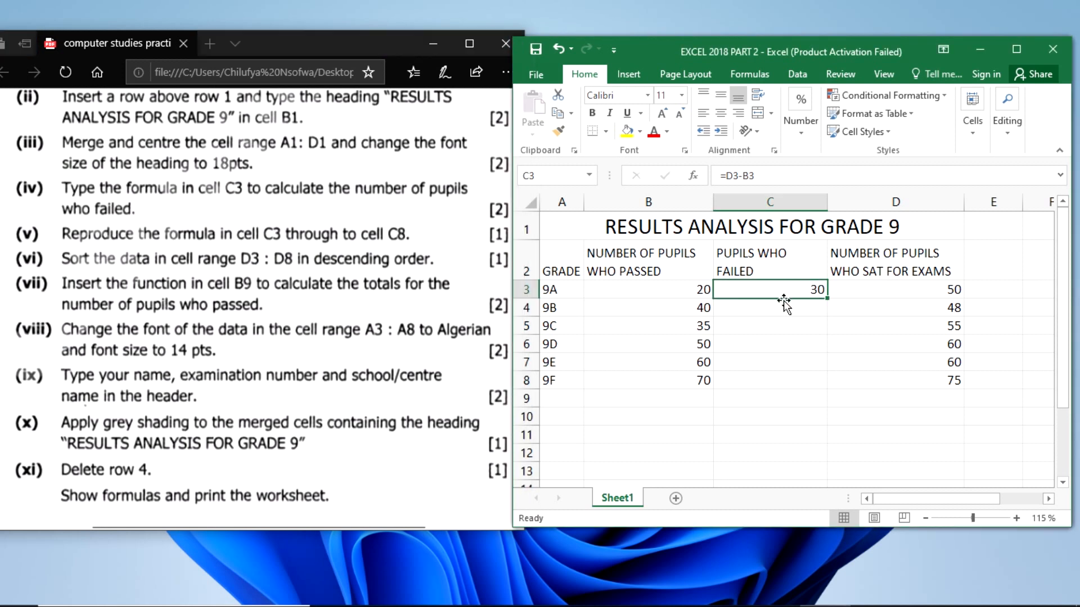
drag(781, 303, 781, 374)
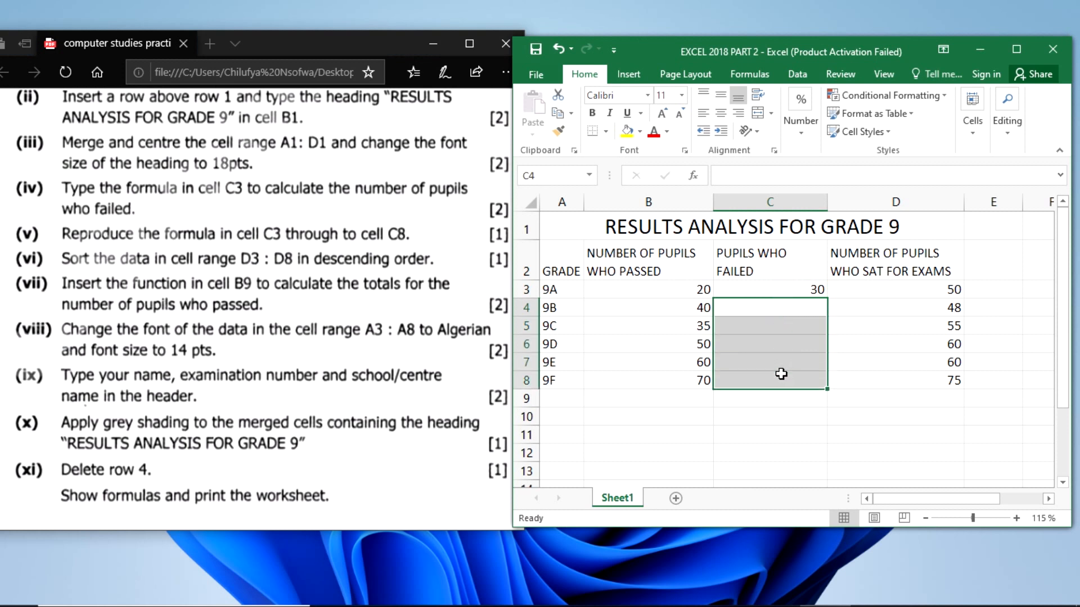
click(789, 292)
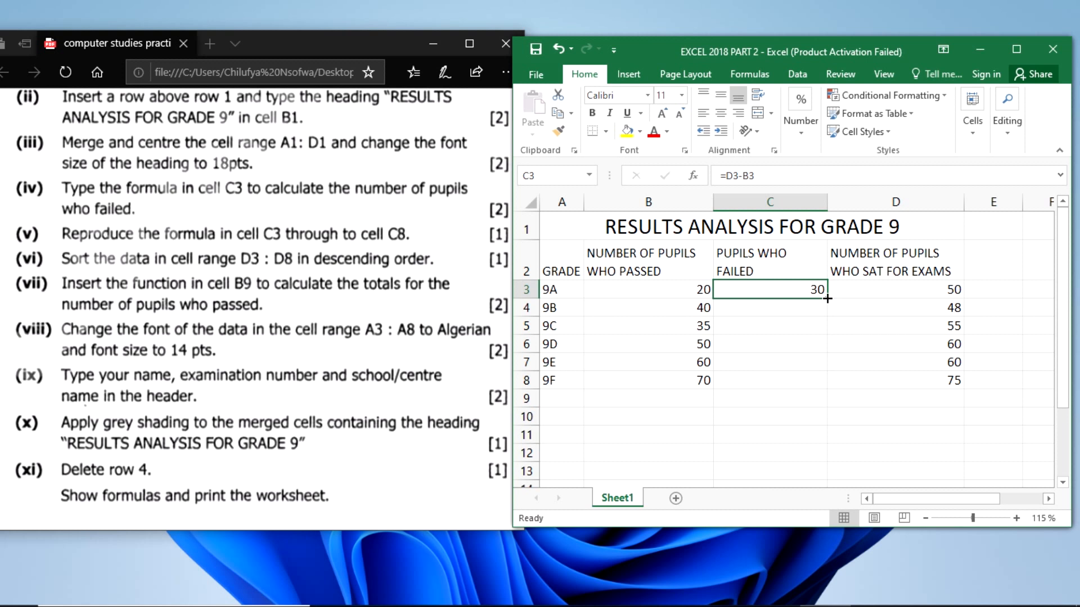
drag(827, 298, 827, 388)
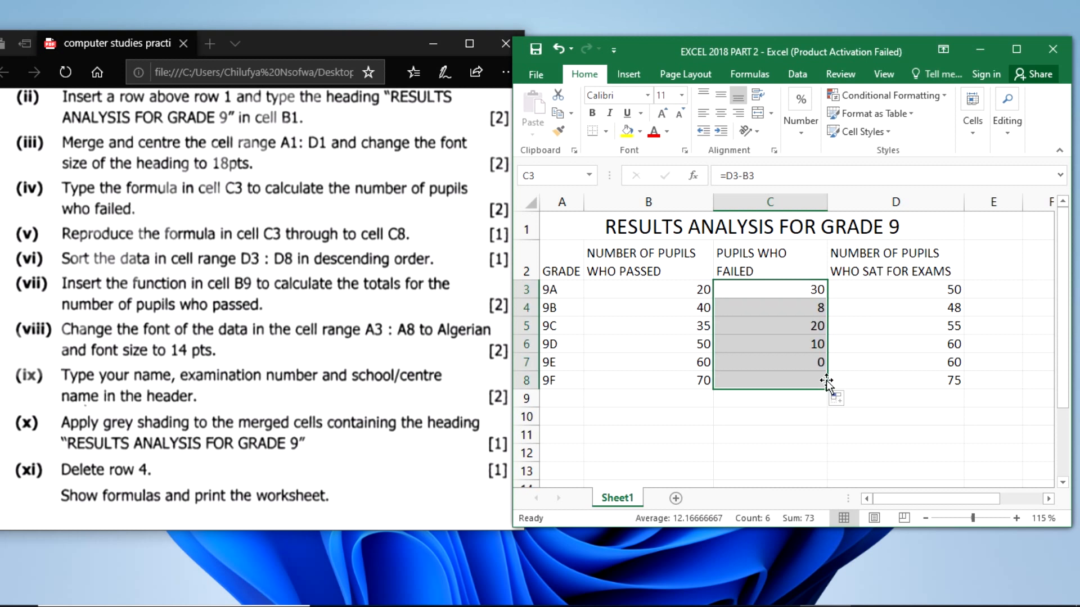
- Check the copied formulas in column C against the passed and sat-for-exams figures in their rows
click(779, 379)
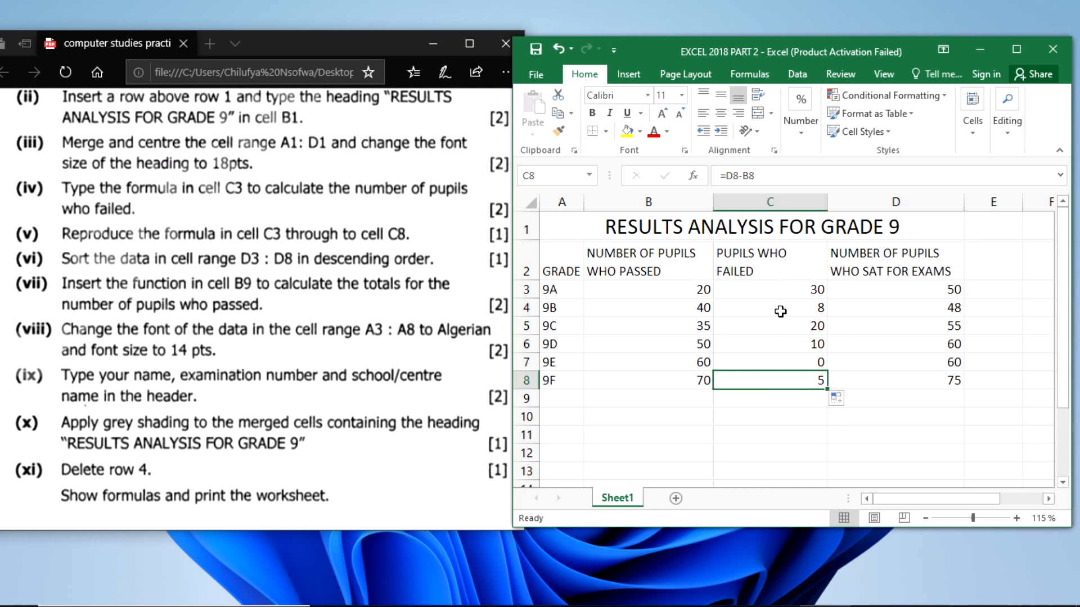
click(781, 309)
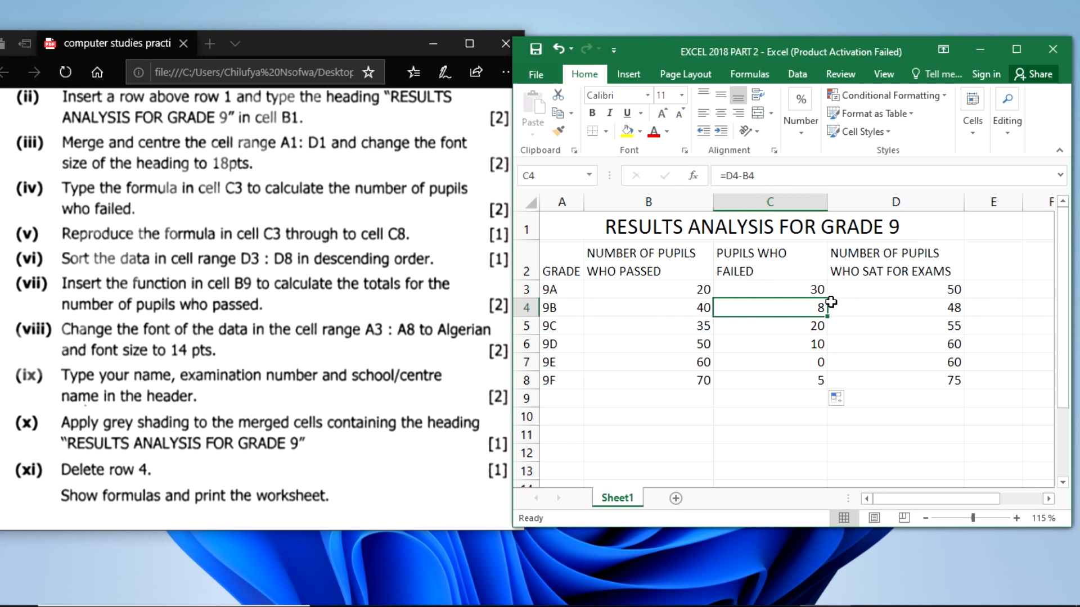
click(875, 308)
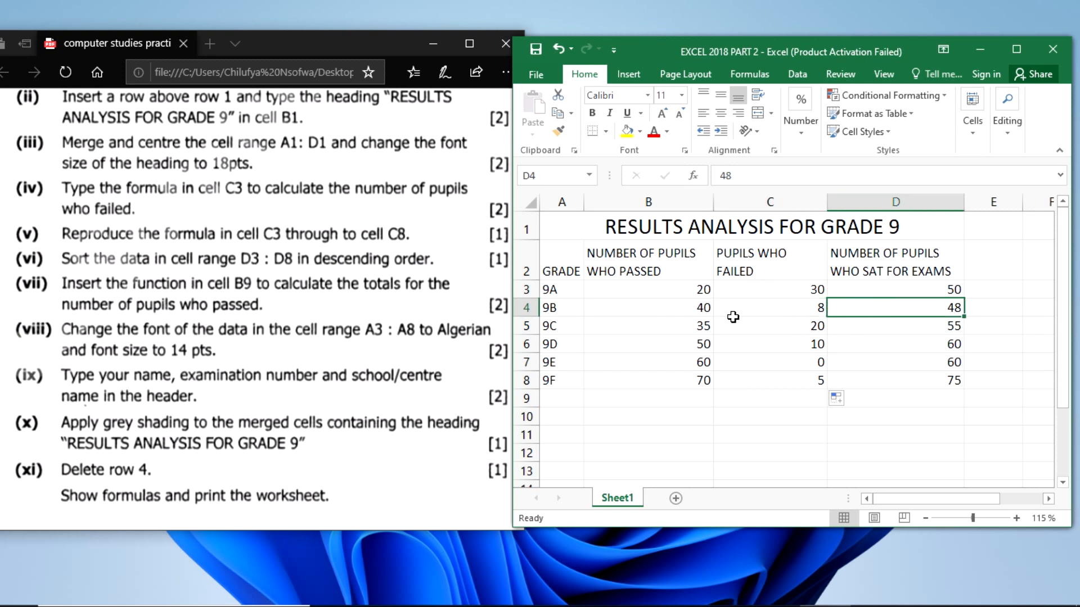
click(666, 307)
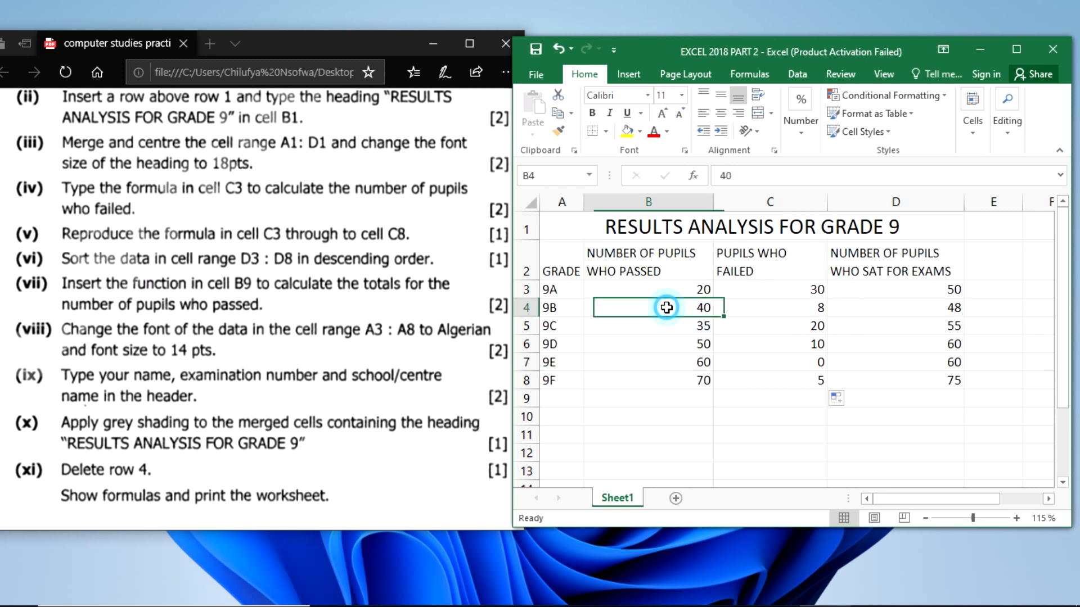
click(879, 323)
click(675, 328)
click(832, 343)
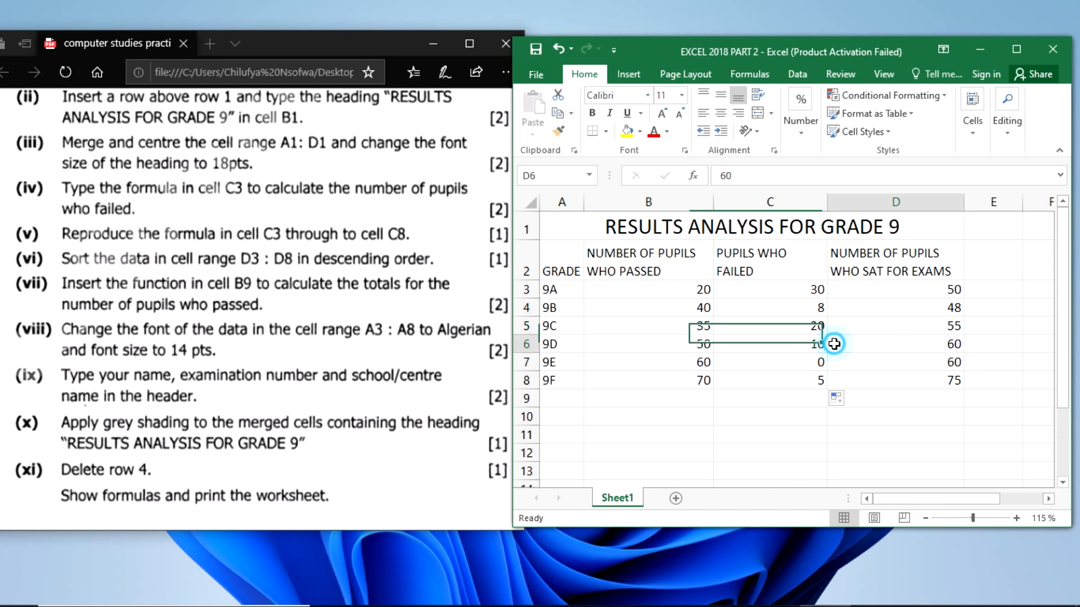
click(802, 394)
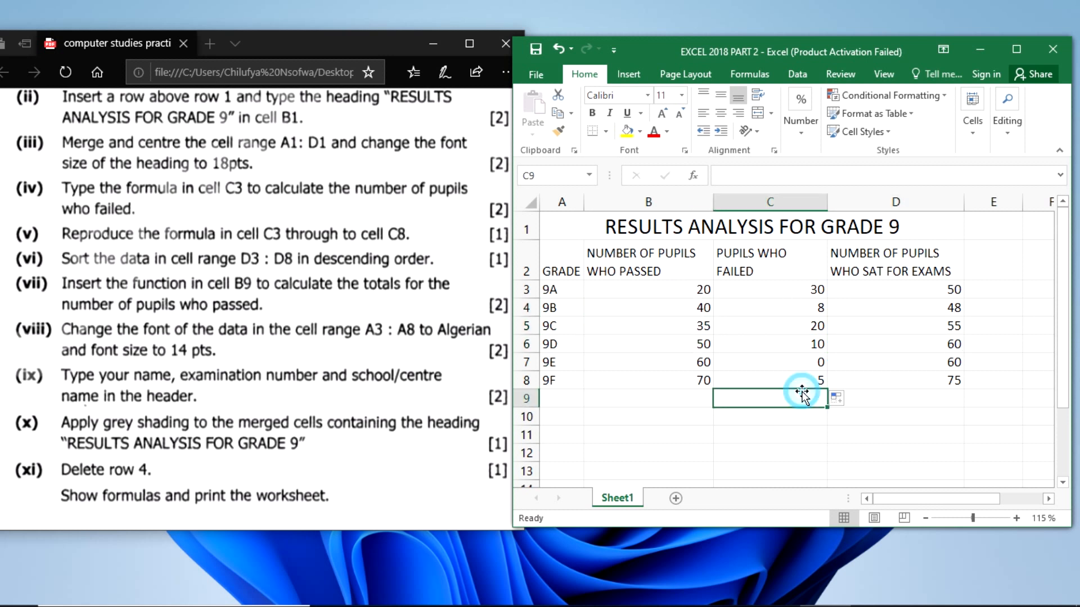
click(857, 435)
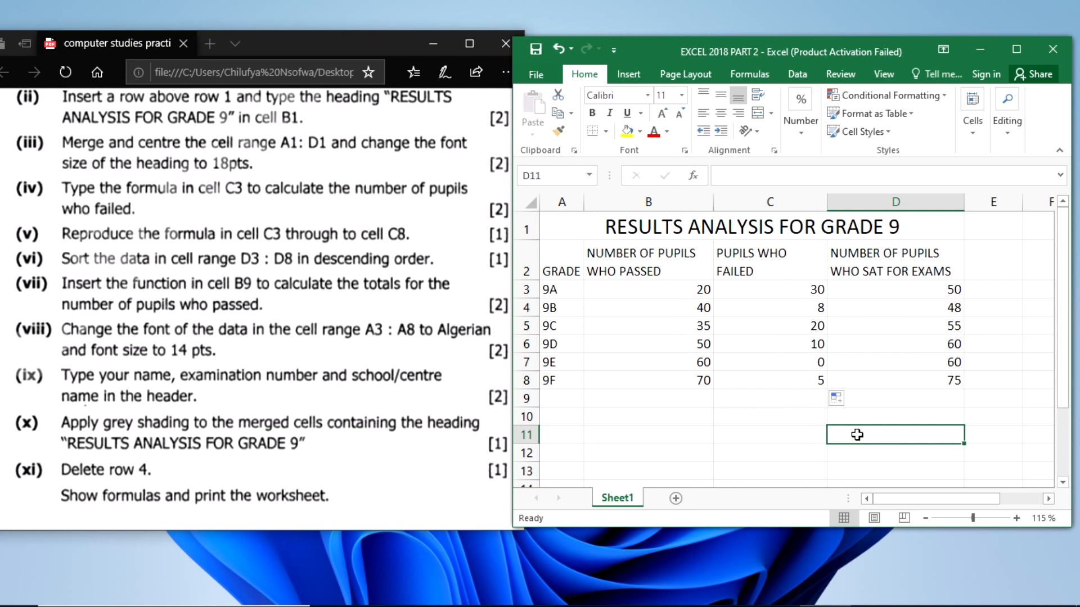
click(781, 362)
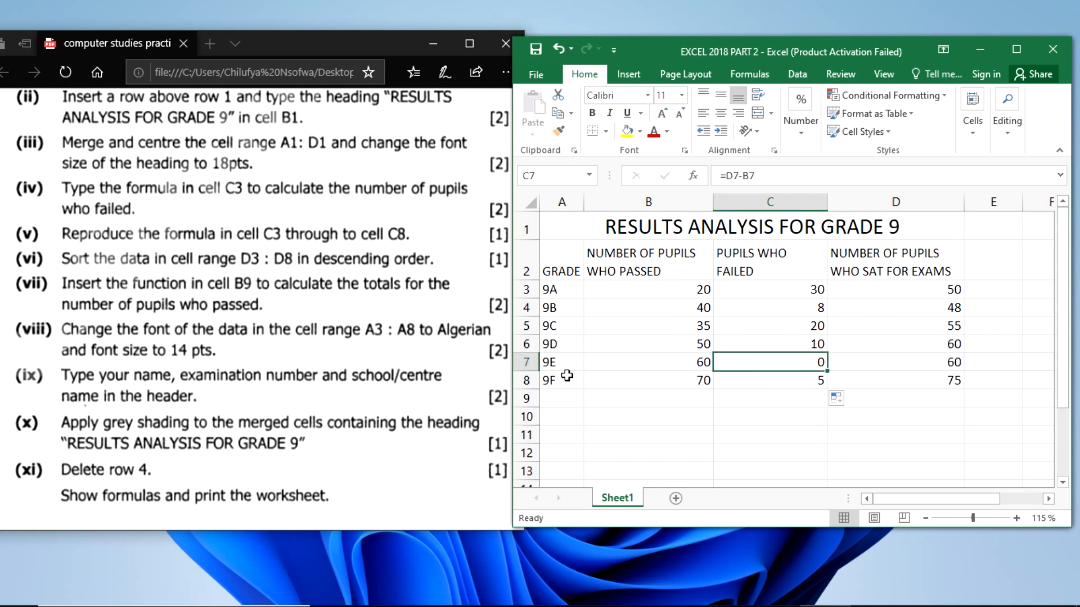
- Compare the 9E formula in cell C7 with its source cells D7 and B7, and save the workbook
click(931, 357)
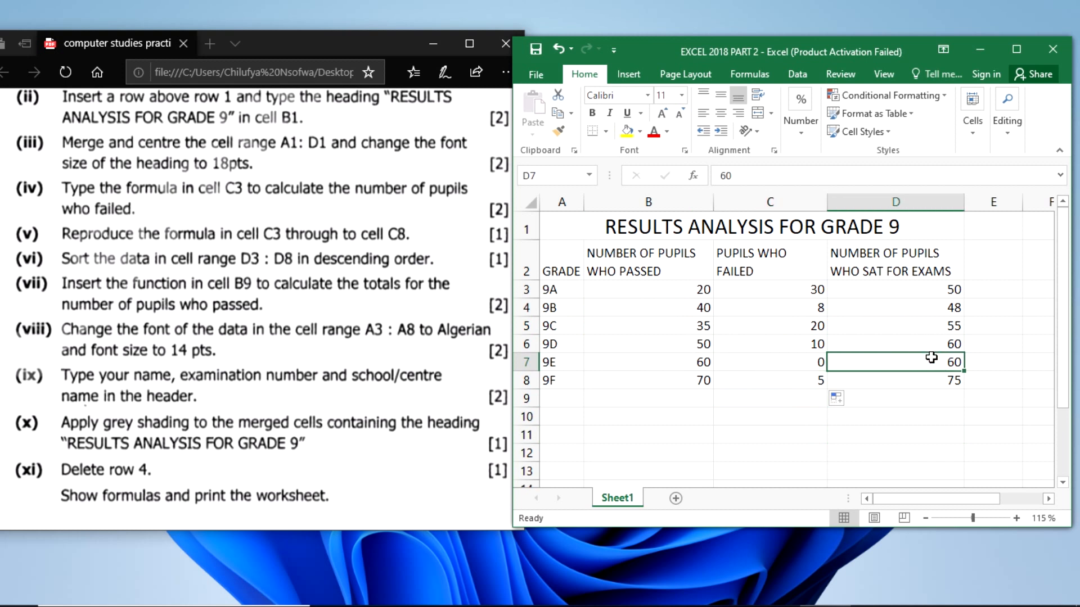
click(691, 361)
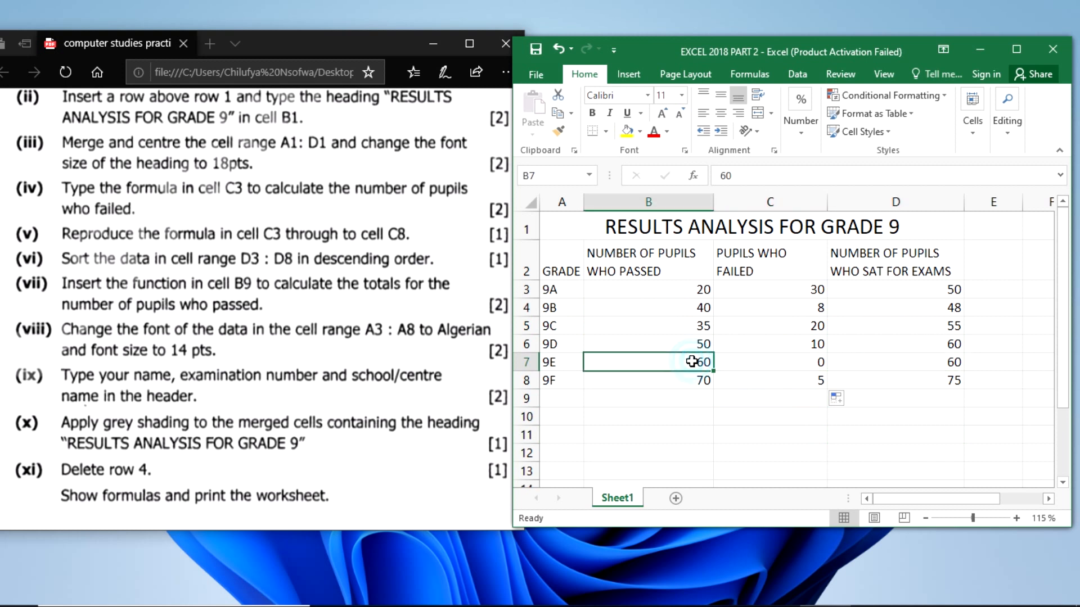
click(798, 364)
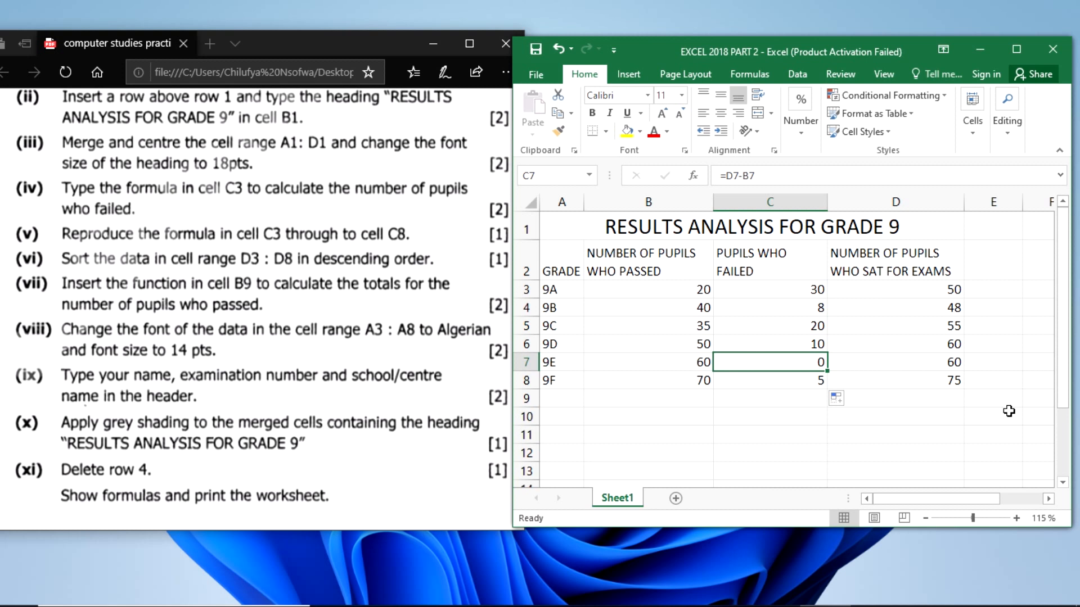
click(951, 403)
key(ctrl+s)
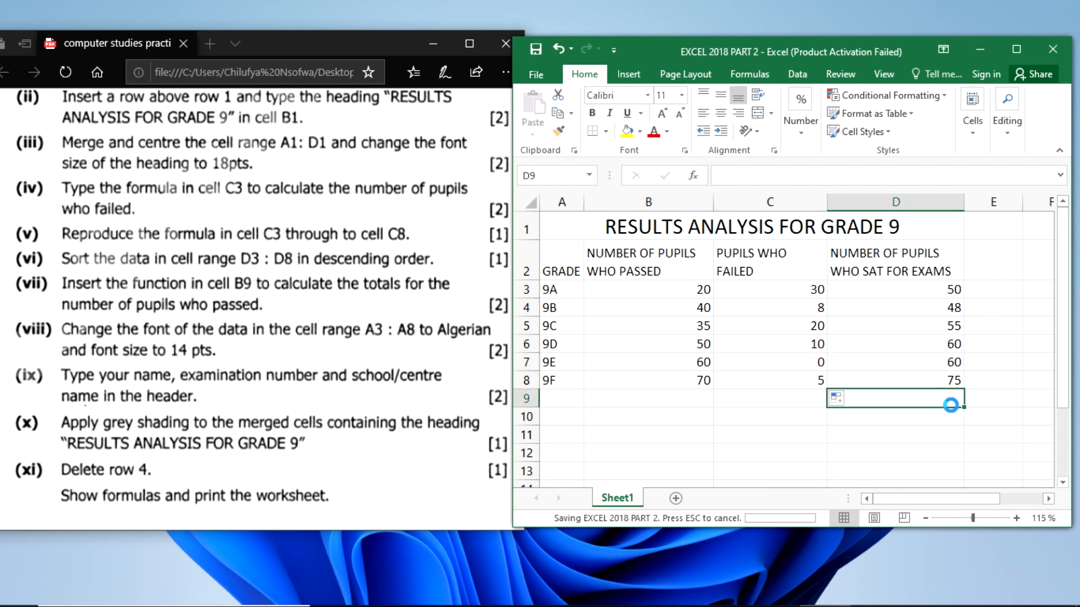
- Sort the range D3:D8 from largest to smallest for question (vi), expanding the selection so the neighbouring columns are sorted with it
click(346, 381)
scroll(348, 382, down, 3)
scroll(348, 382, up, 3)
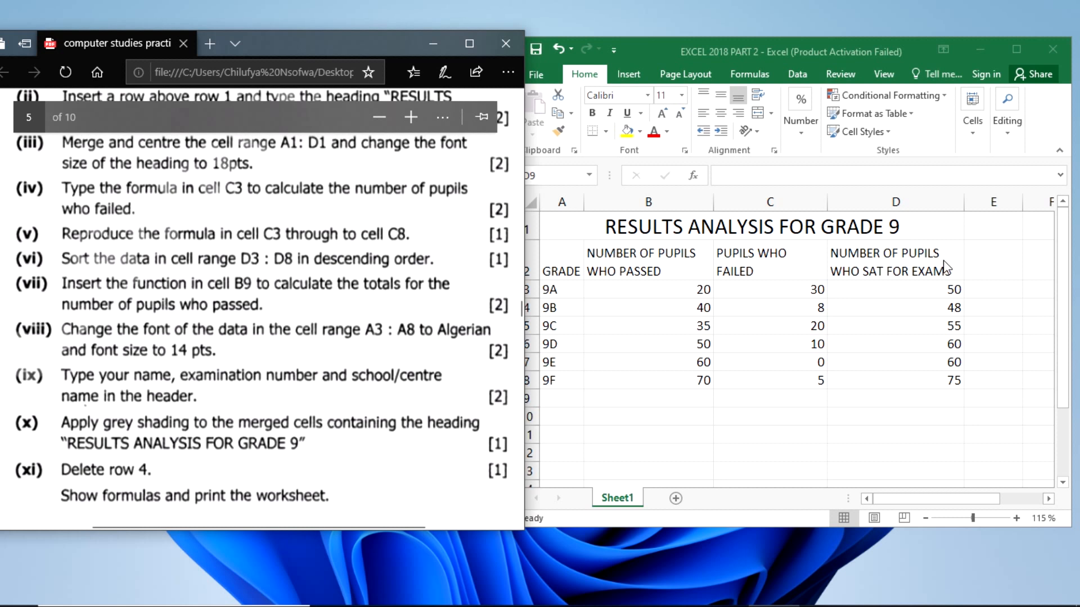
click(903, 281)
click(879, 293)
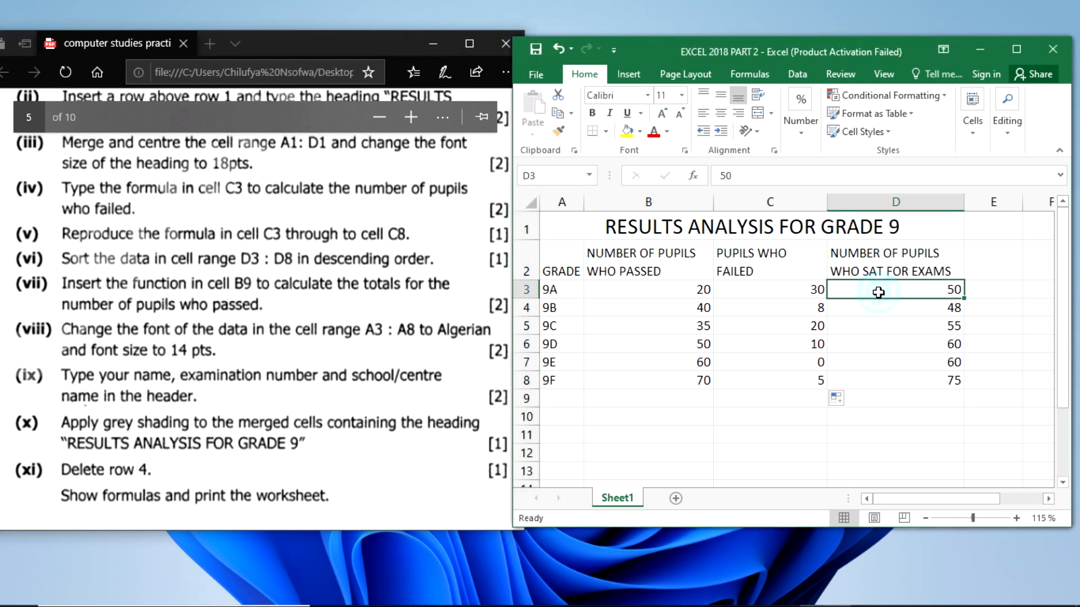
drag(876, 290, 900, 386)
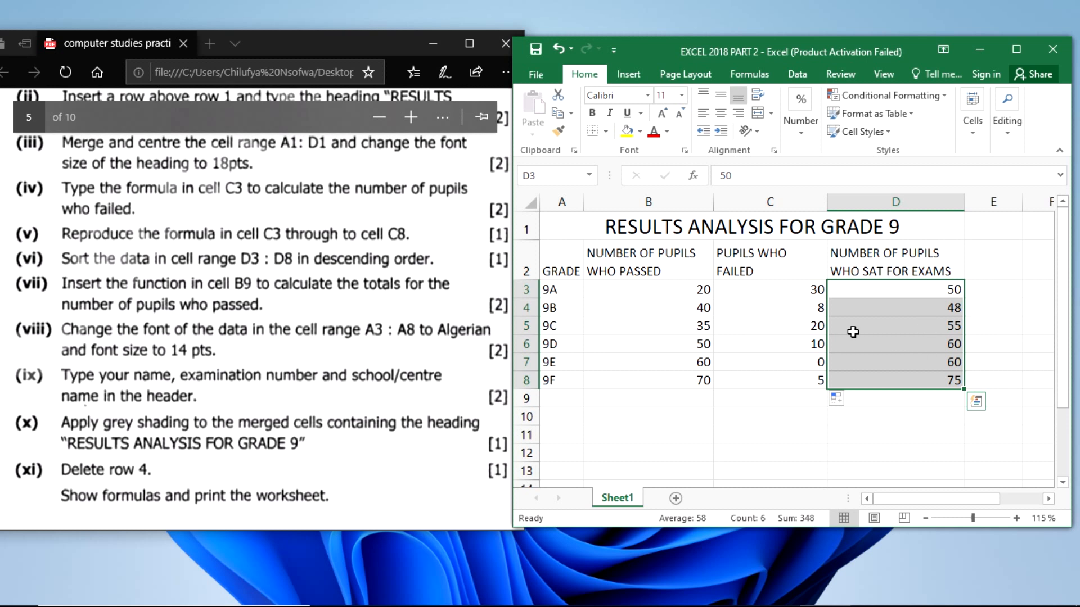
click(1022, 59)
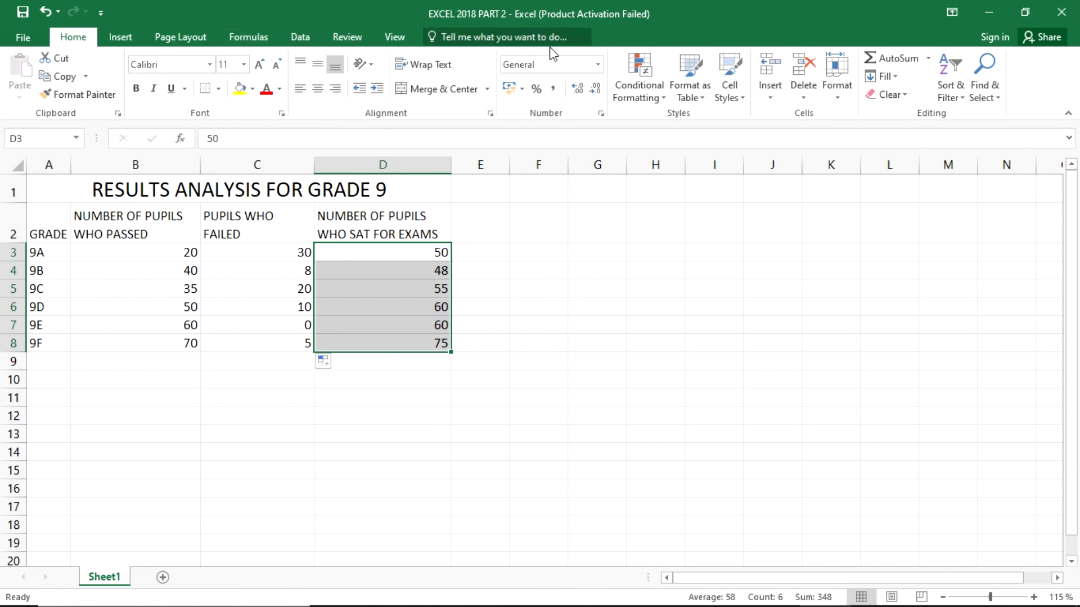
click(959, 99)
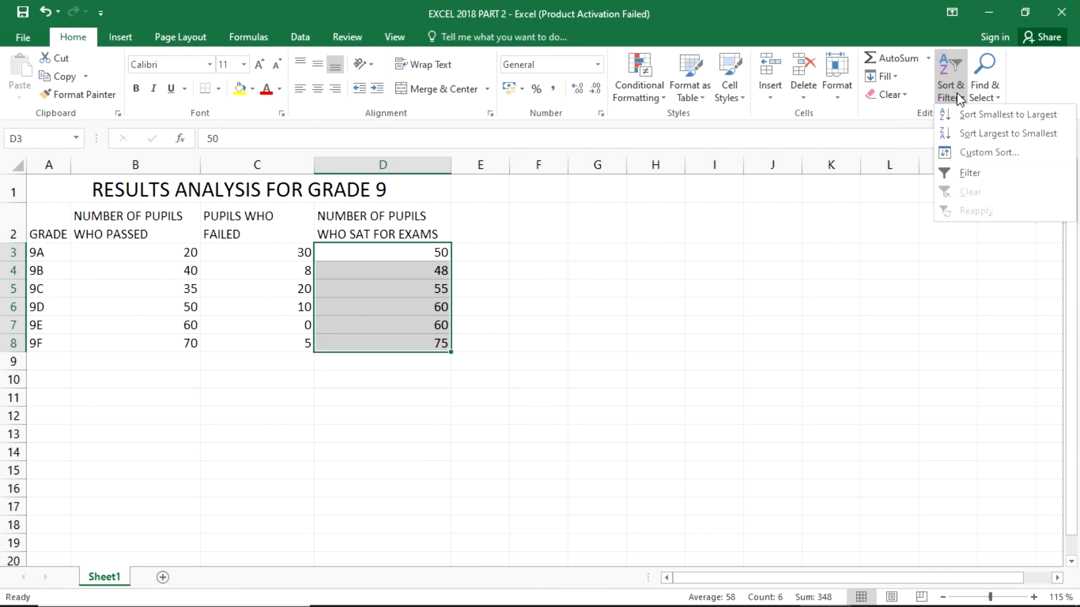
click(977, 136)
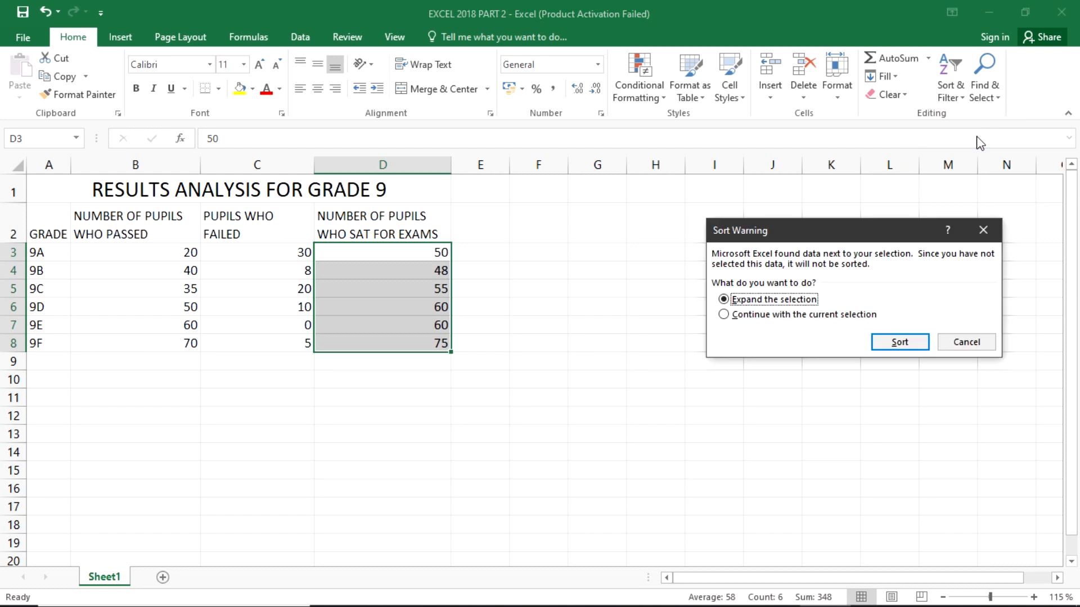
click(893, 342)
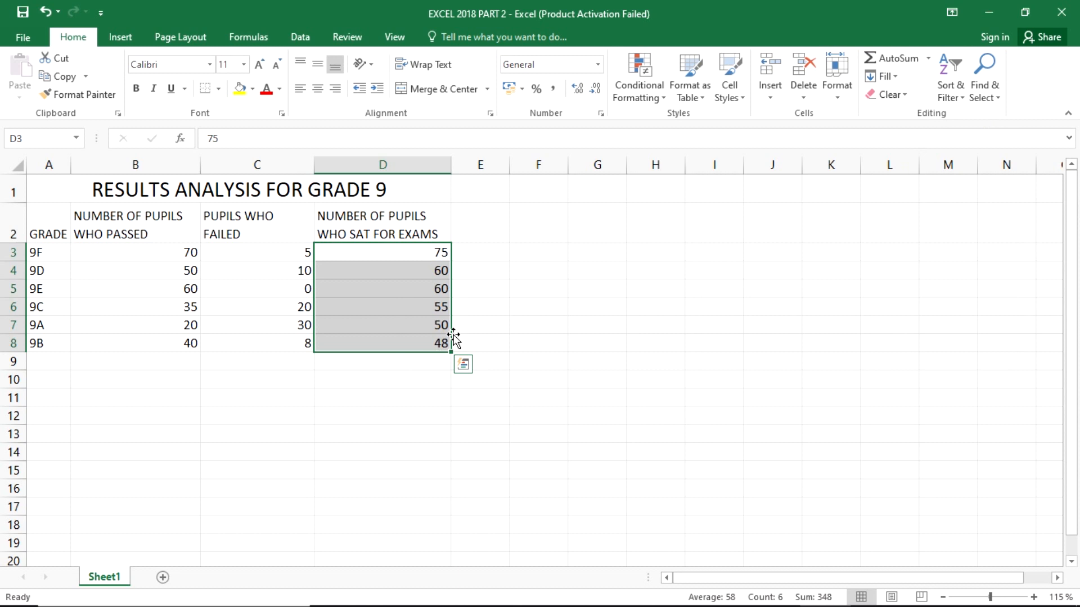
click(1033, 8)
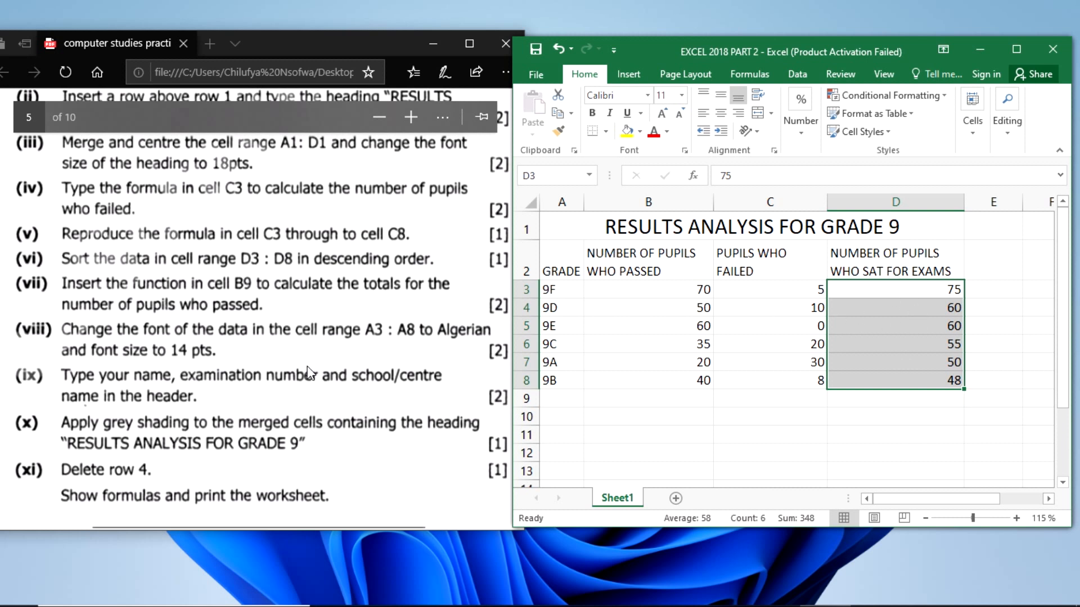
- Enter the function =SUM(B3:B8) in cell B9 for question (vii) to total the number of pupils who passed
click(187, 350)
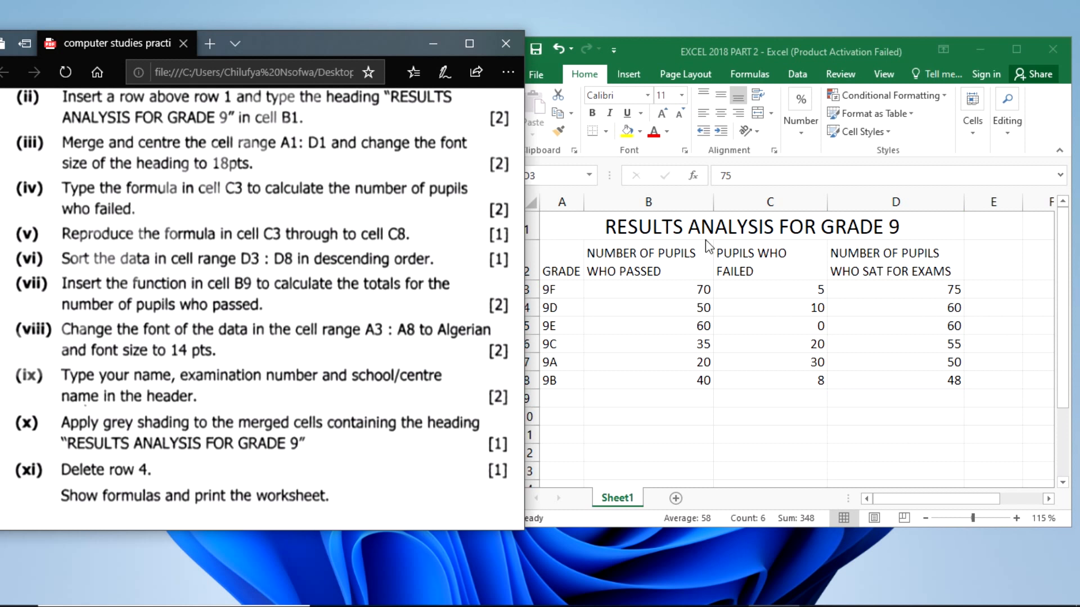
click(644, 402)
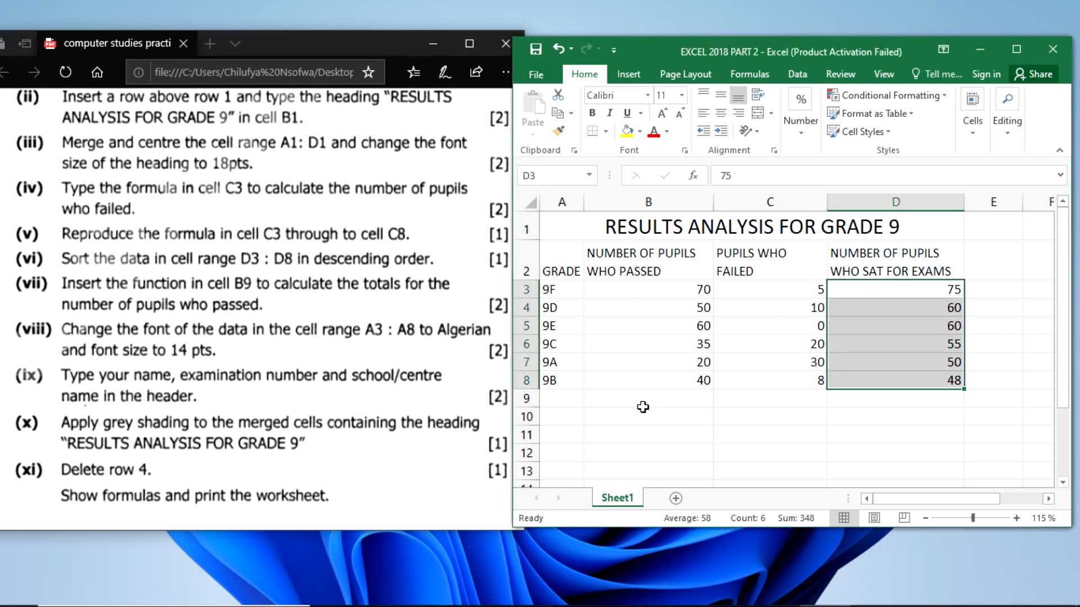
click(640, 401)
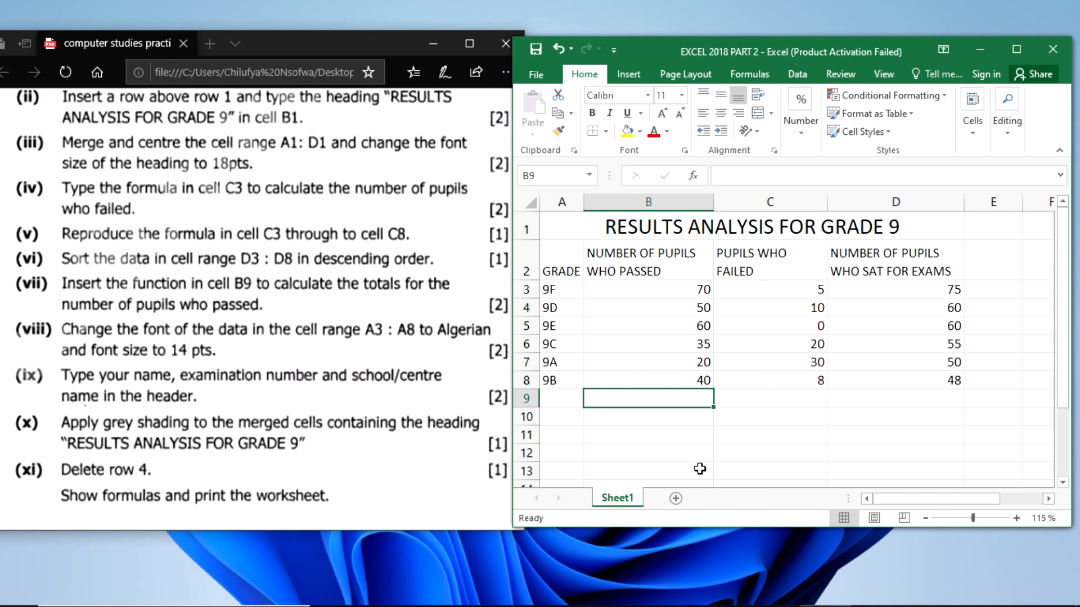
drag(626, 298, 658, 388)
click(656, 397)
click(633, 405)
double_click(631, 401)
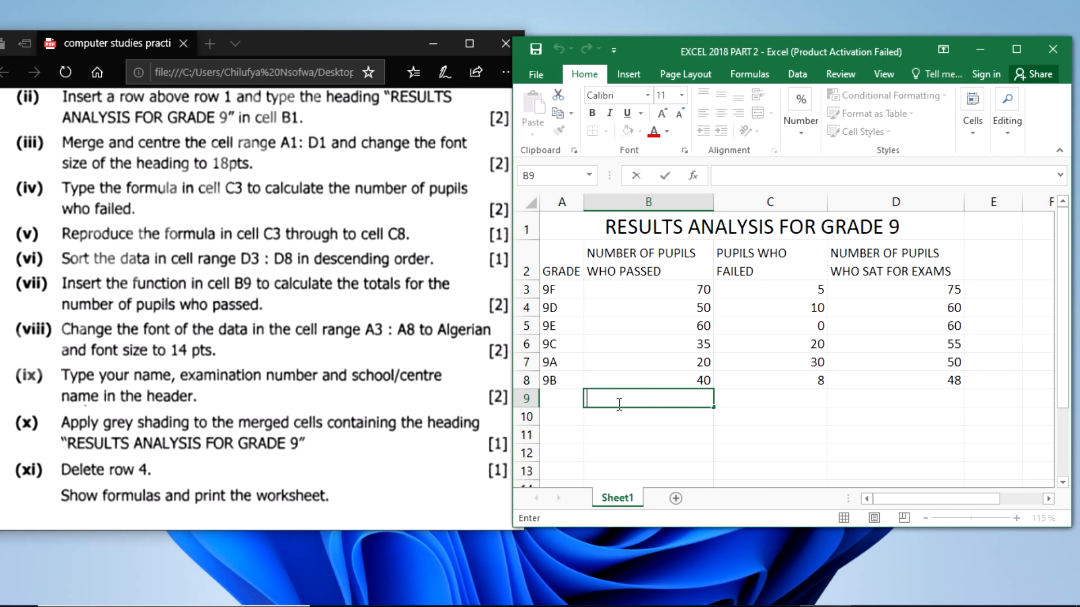
text(=)
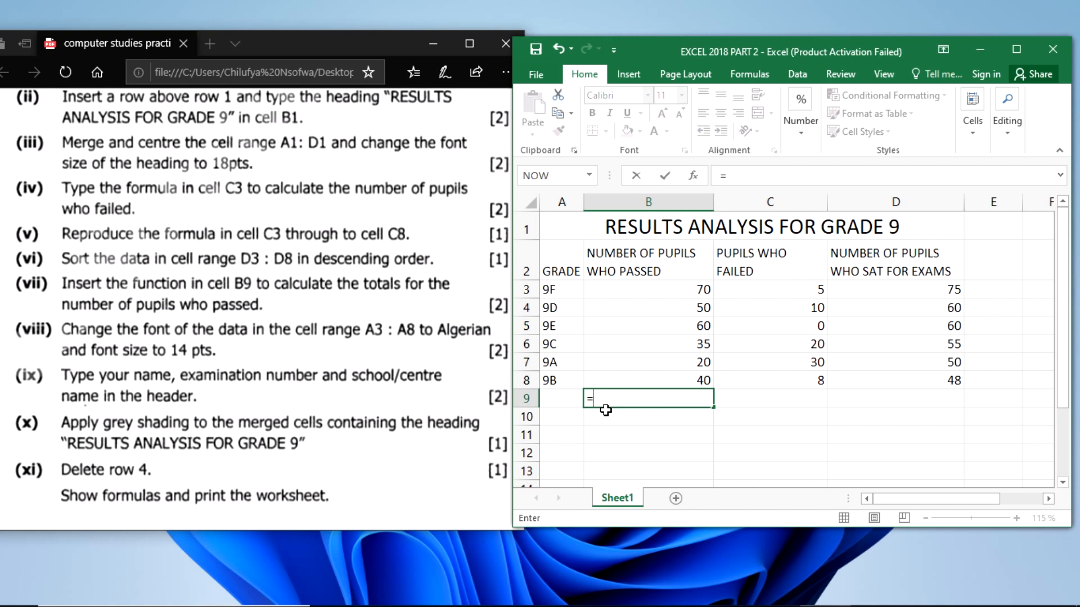
text(SUM)
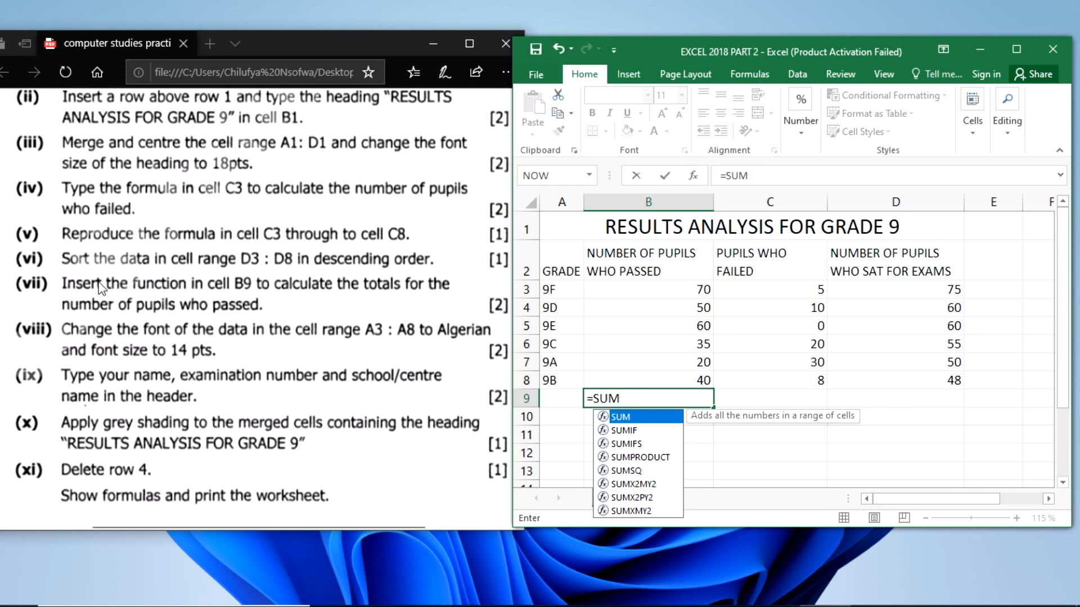
double_click(622, 419)
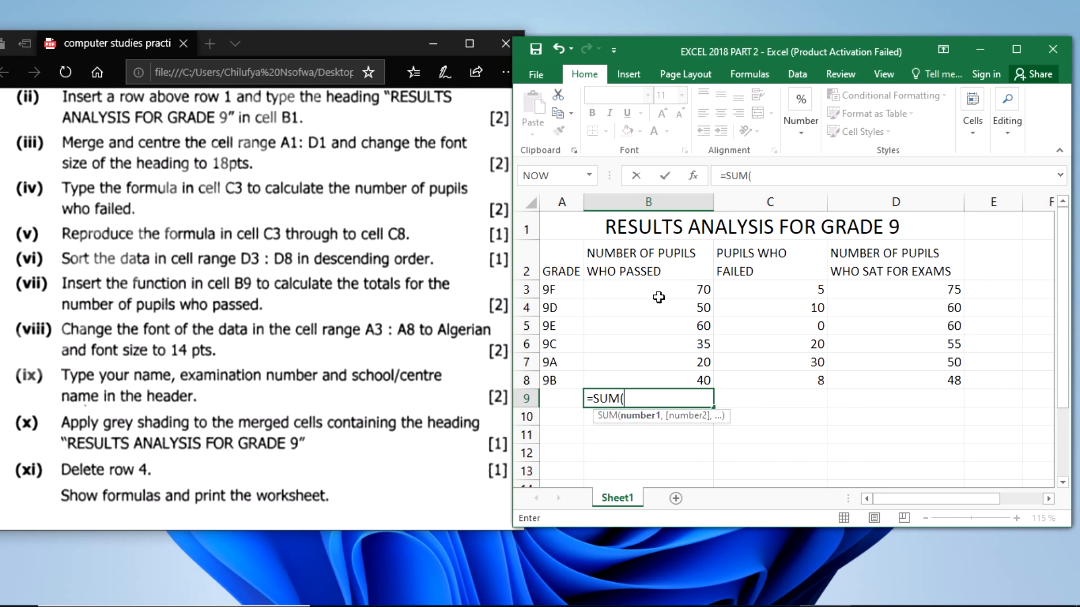
drag(659, 297, 664, 371)
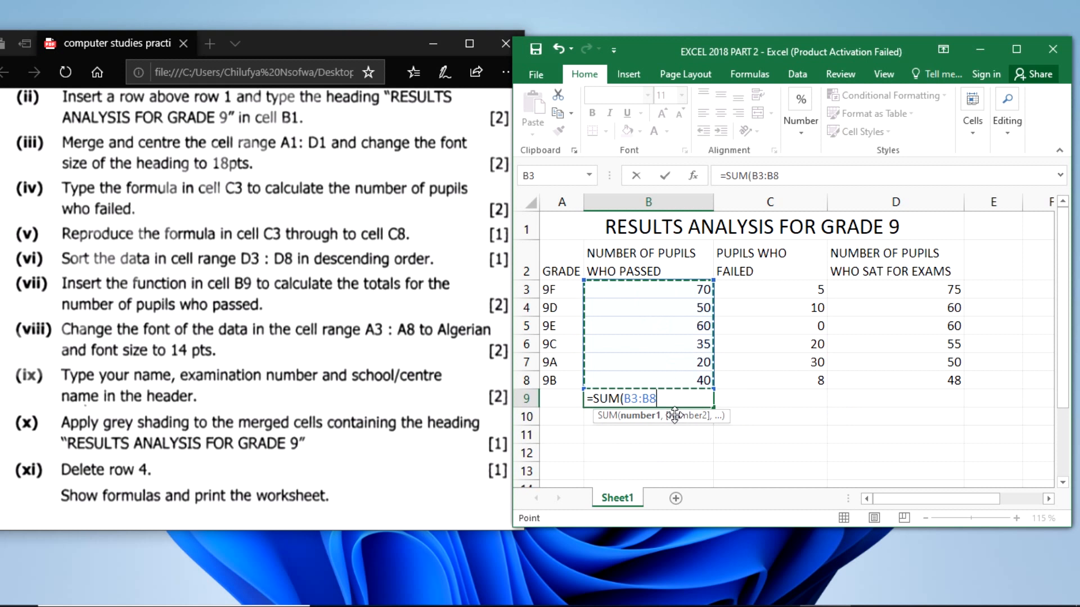
text())
key(Return)
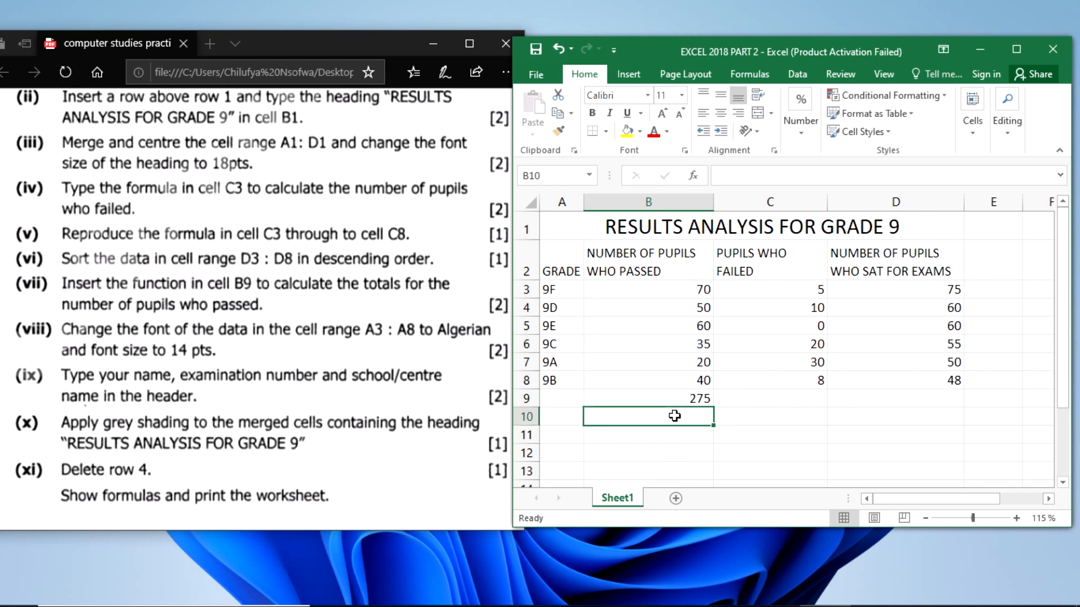
click(654, 401)
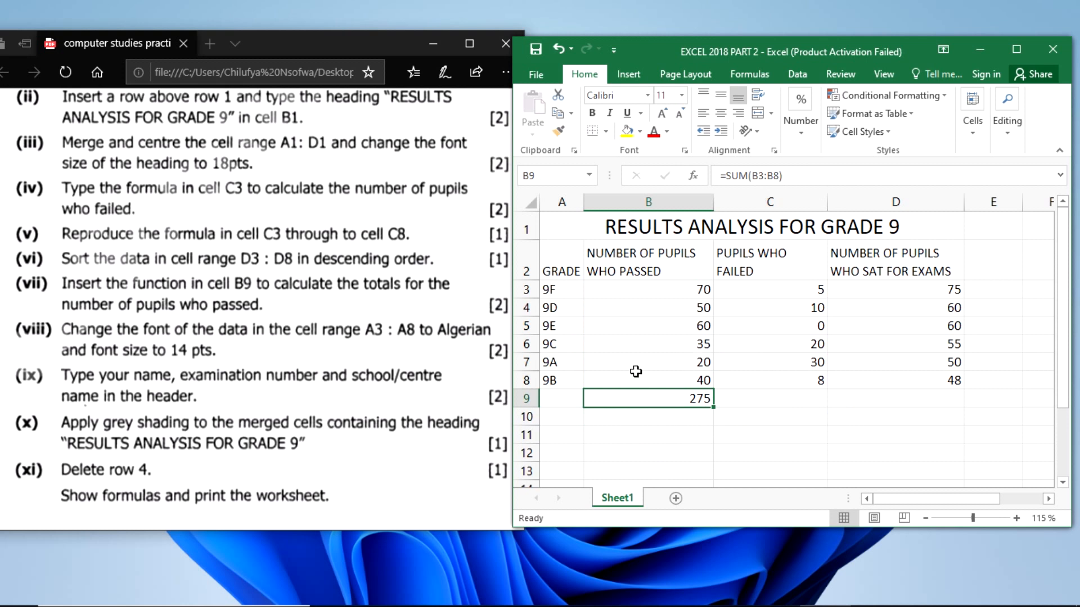
- Change the font of the grade names in A3:A8 to Algerian at size 14 for question (viii)
click(93, 340)
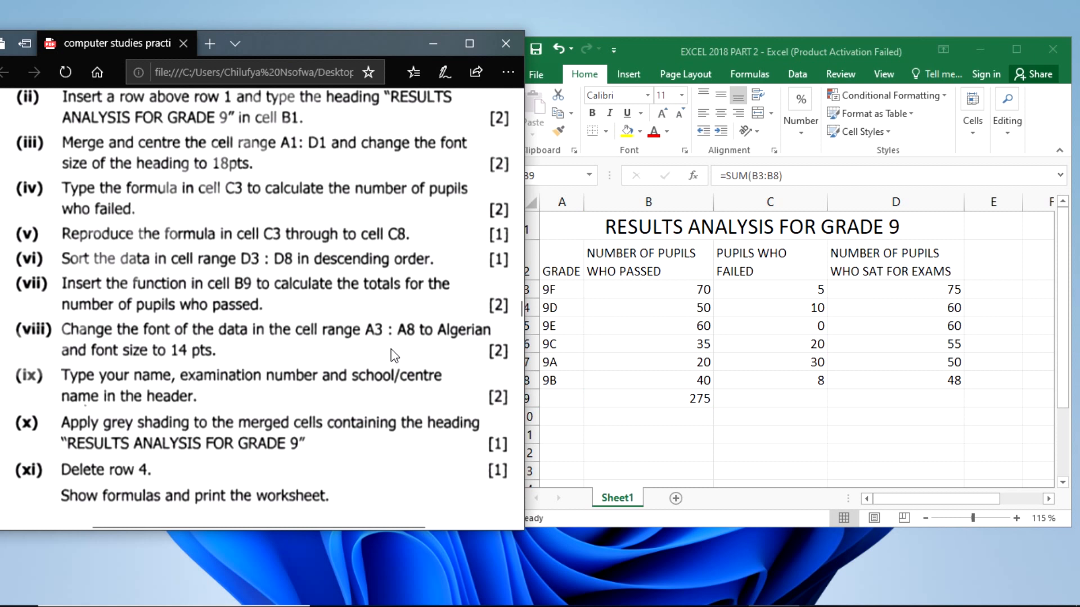
click(561, 296)
click(562, 293)
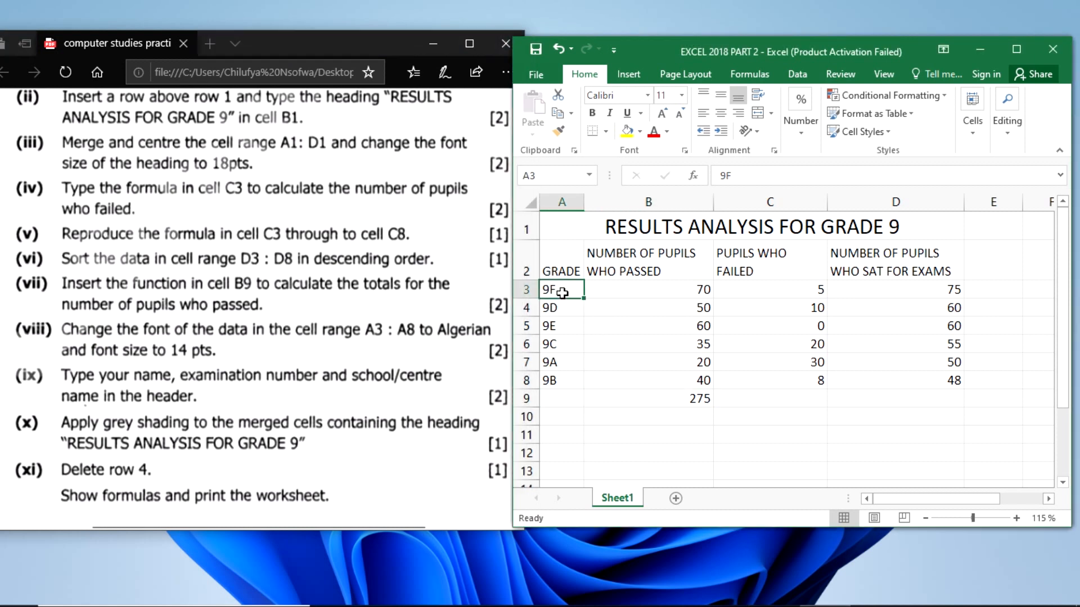
drag(562, 293, 564, 383)
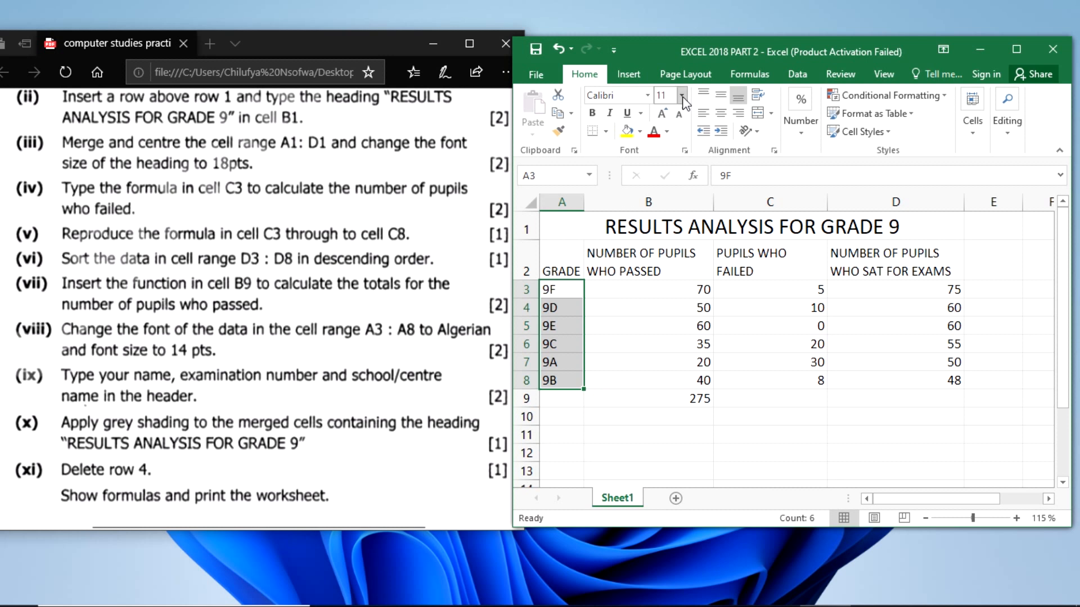
click(629, 95)
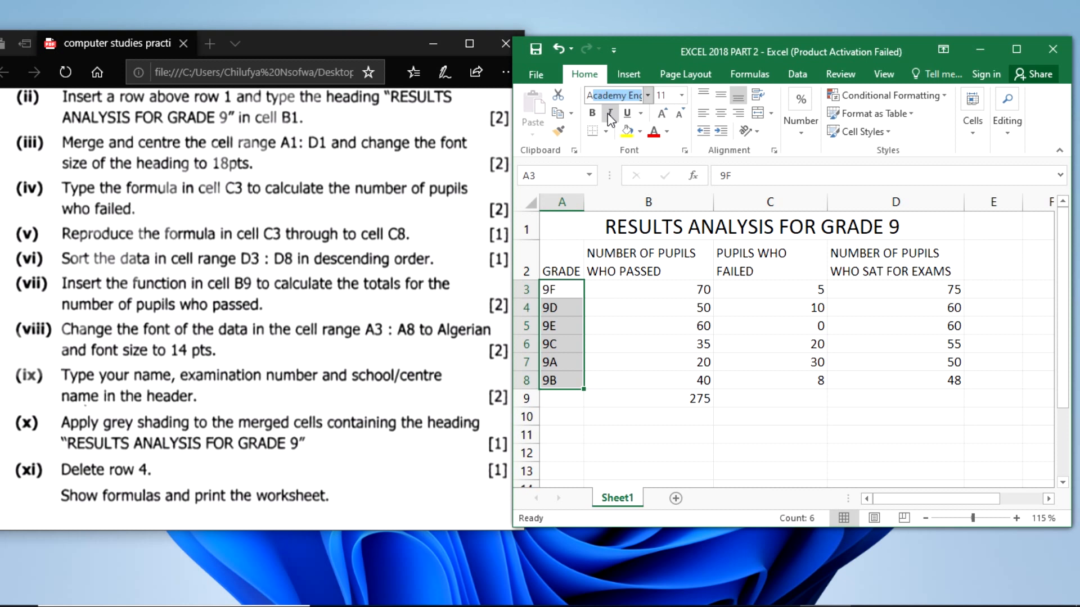
text(Alg)
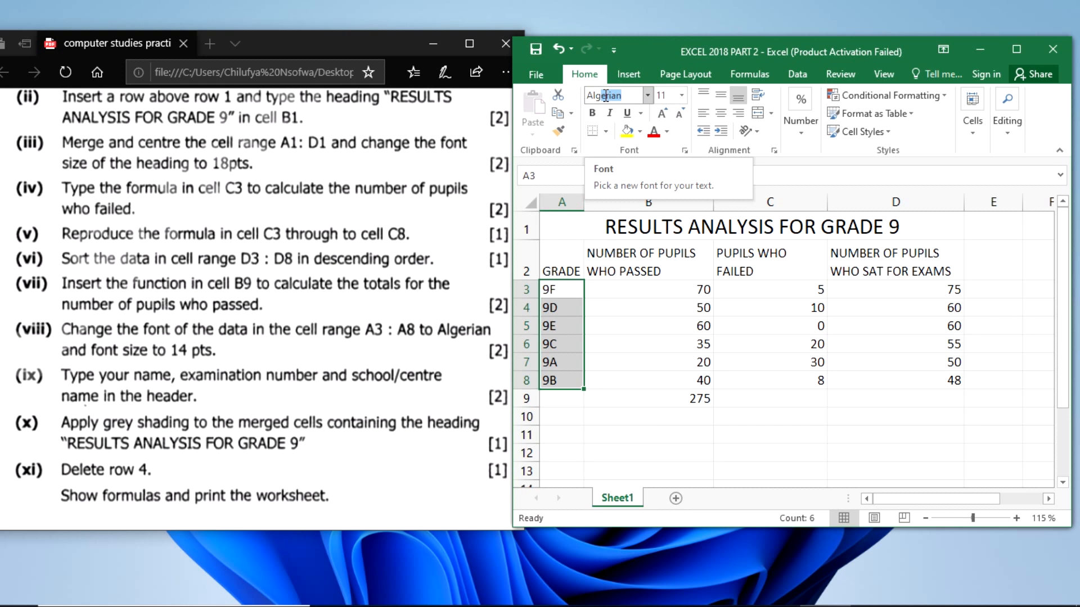
key(Return)
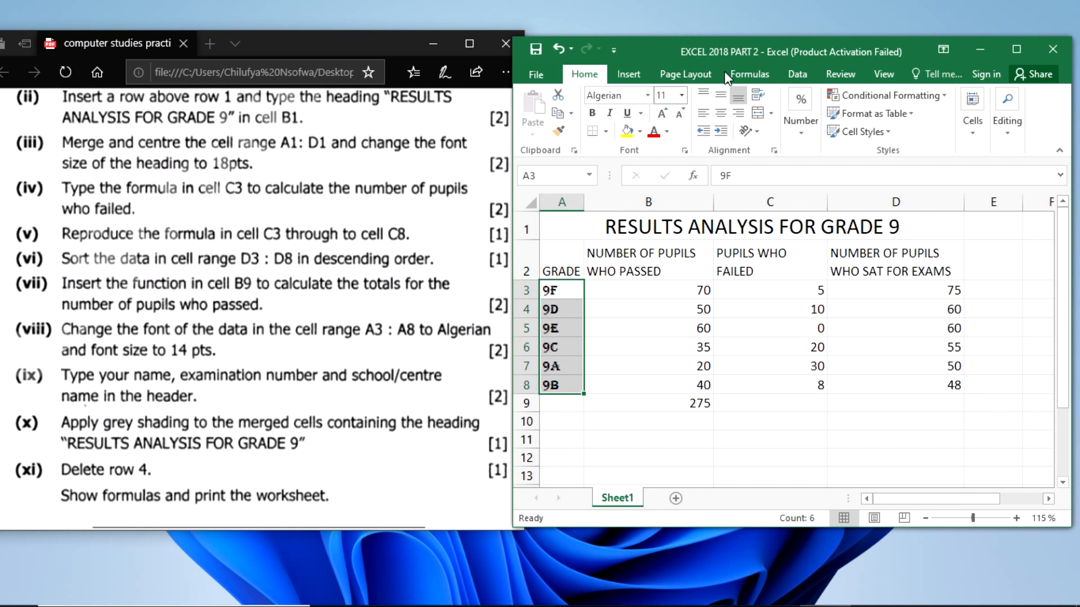
click(681, 96)
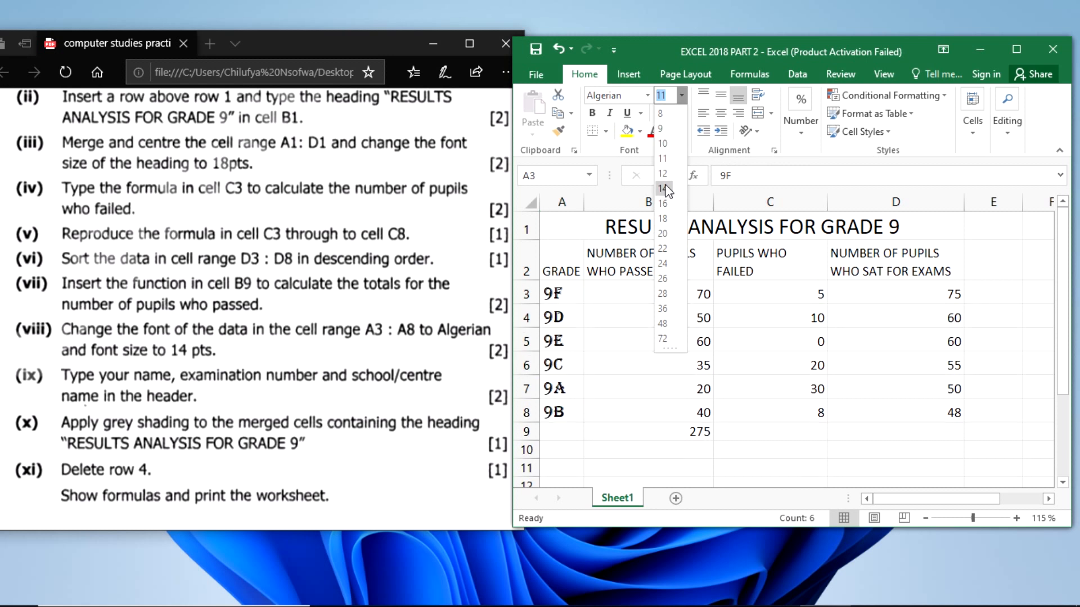
click(664, 189)
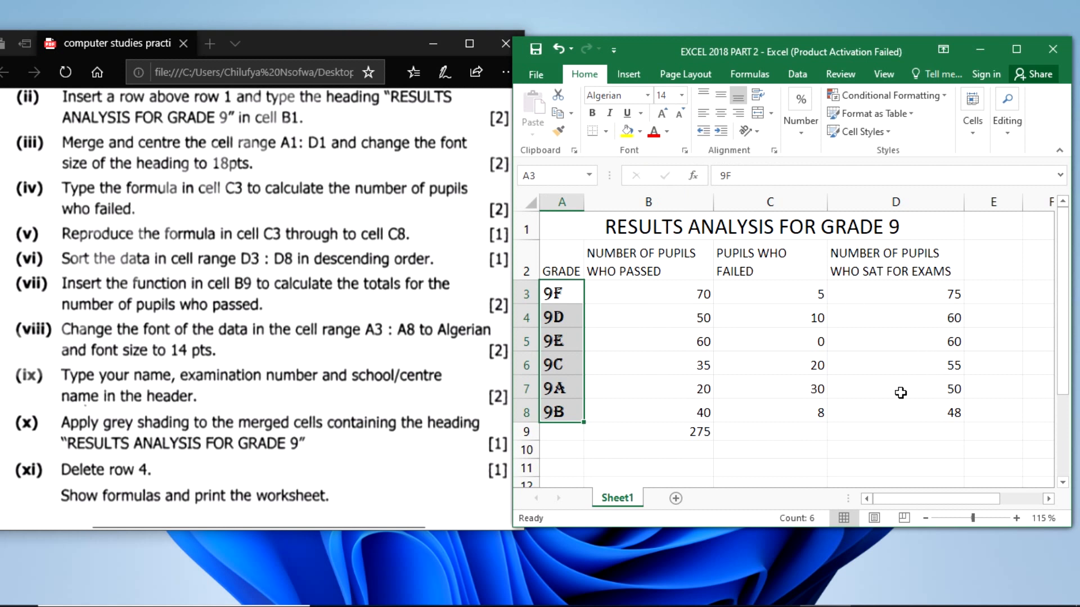
- Enter the candidate's name, examination number and centre number in the centre section of the page header for question (ix)
click(876, 522)
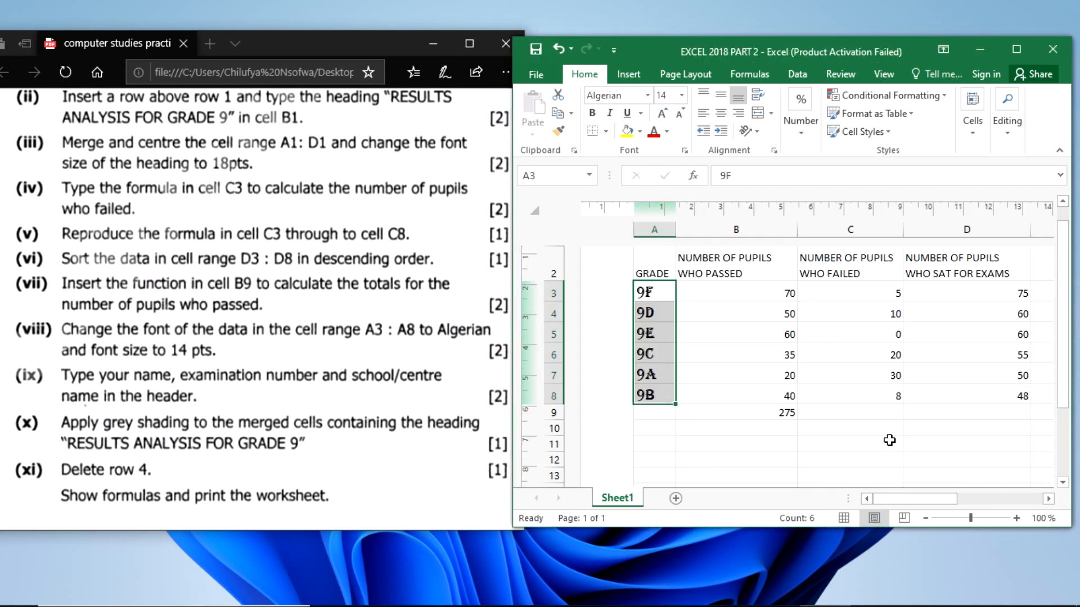
click(1068, 322)
drag(1068, 322, 1067, 308)
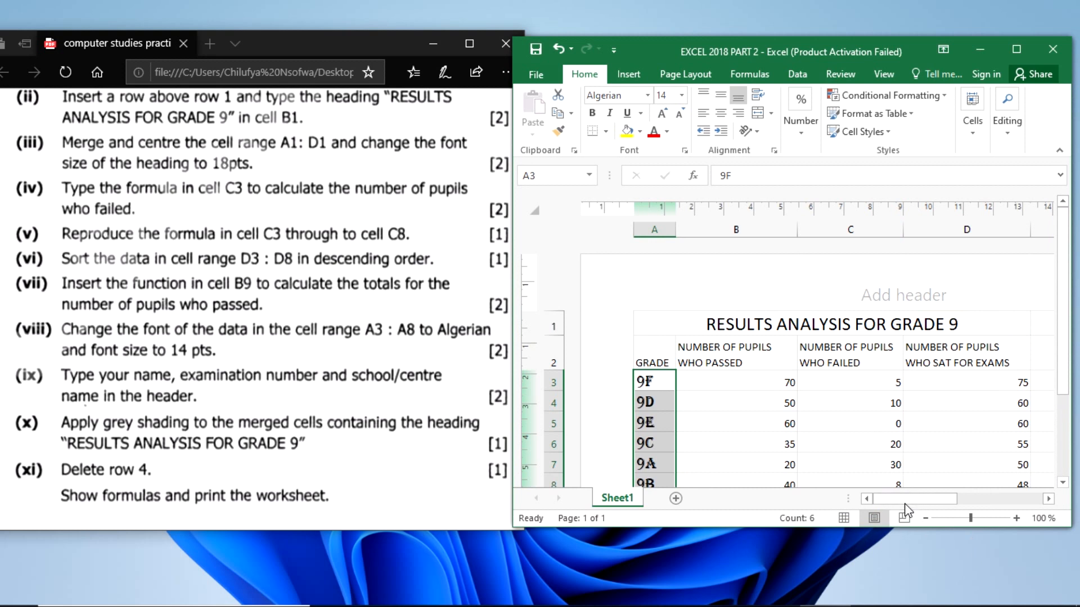
mouse_move(896, 497)
mouse_down()
mouse_move(925, 497)
mouse_move(900, 499)
mouse_up()
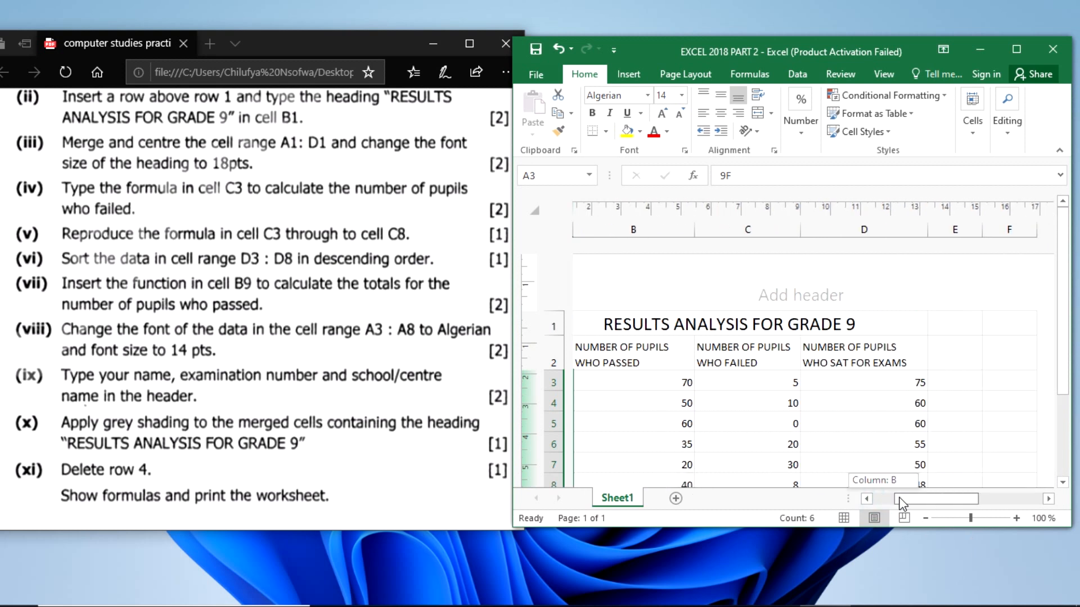
click(767, 297)
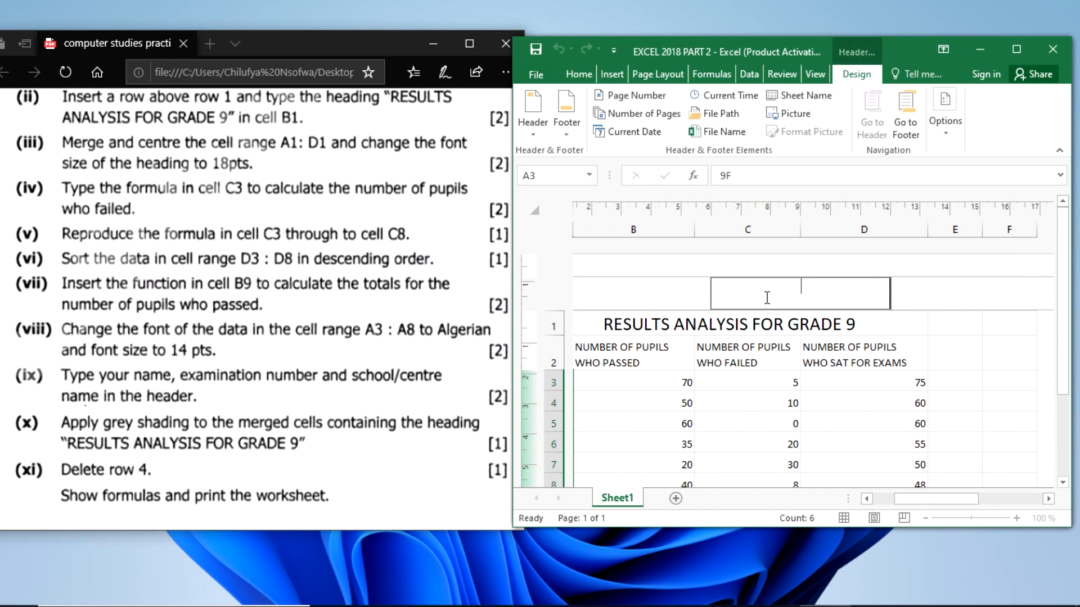
text(12345678)
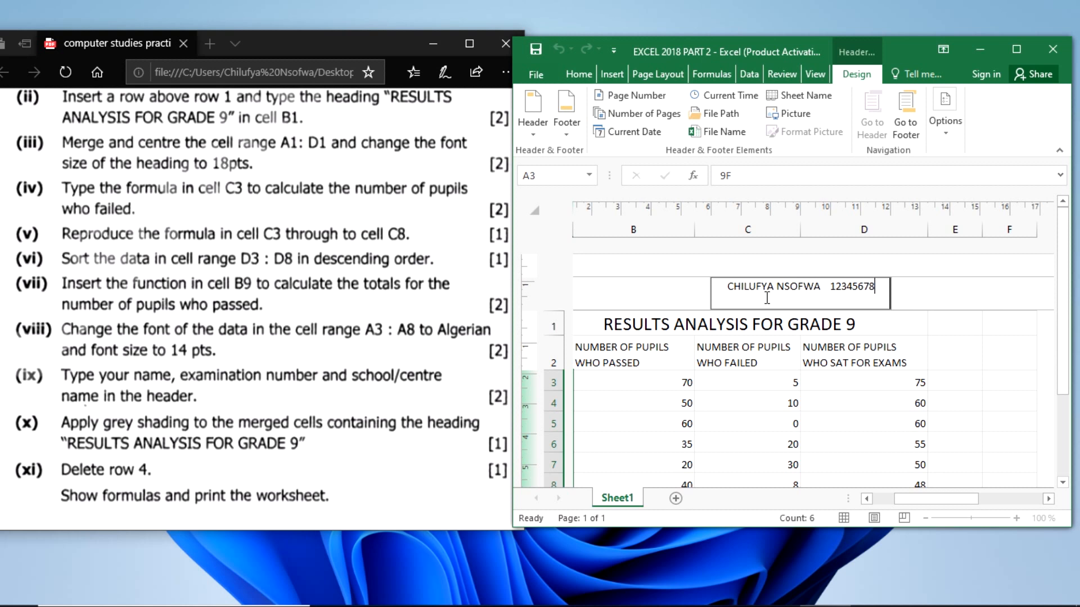
text(90)
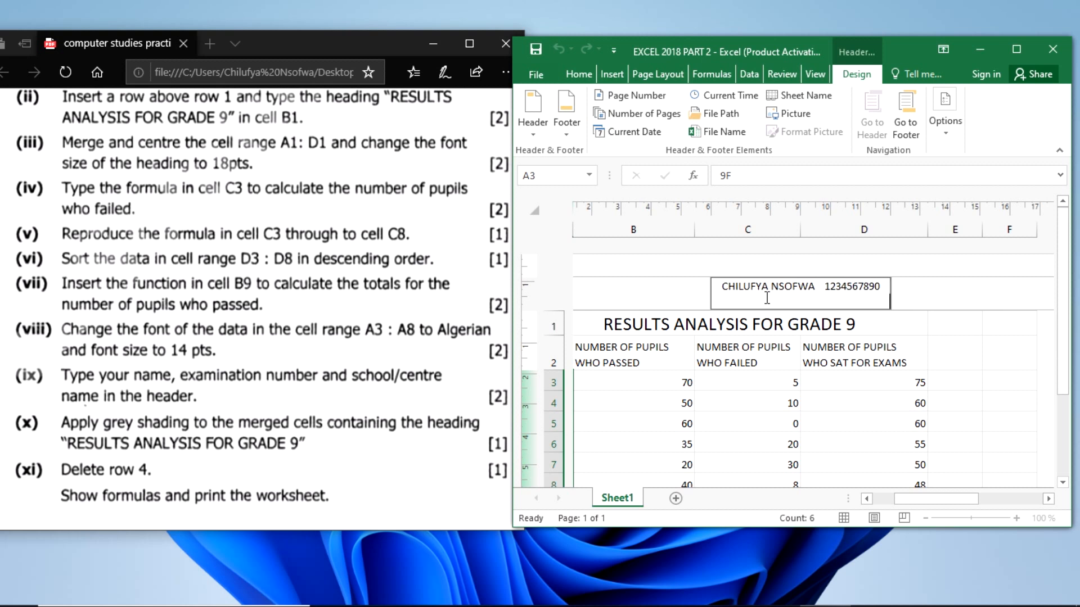
text(   34567)
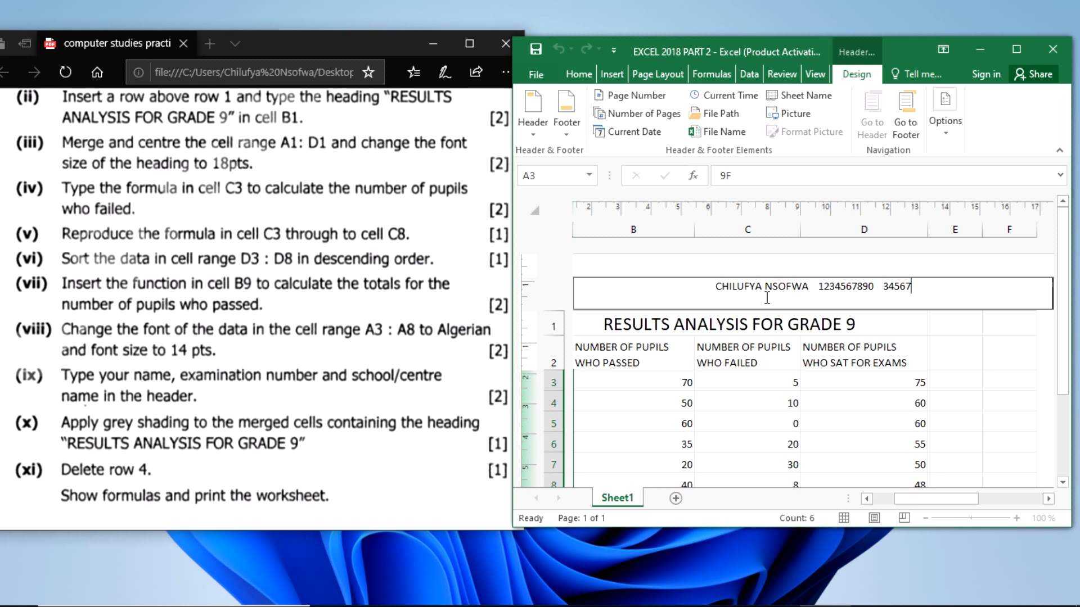
key(BackSpace)
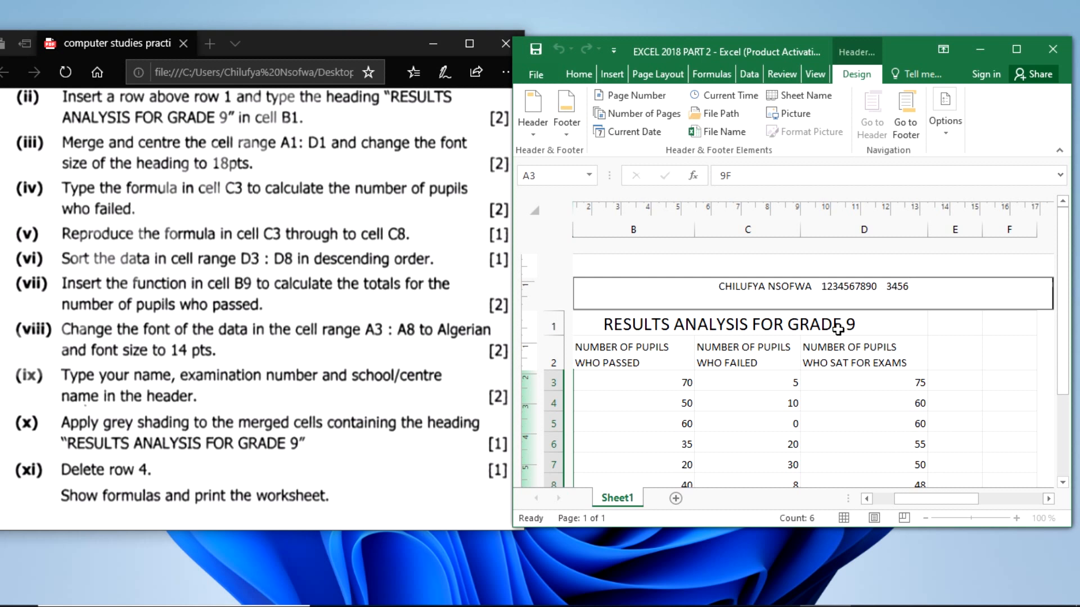
click(897, 360)
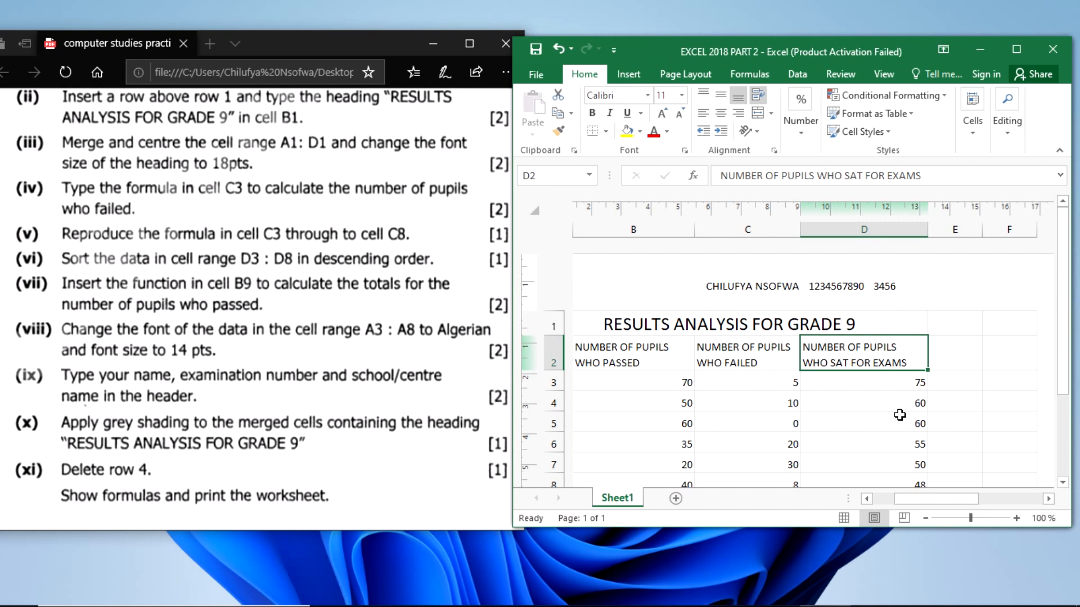
- Return the worksheet to Normal view
click(844, 518)
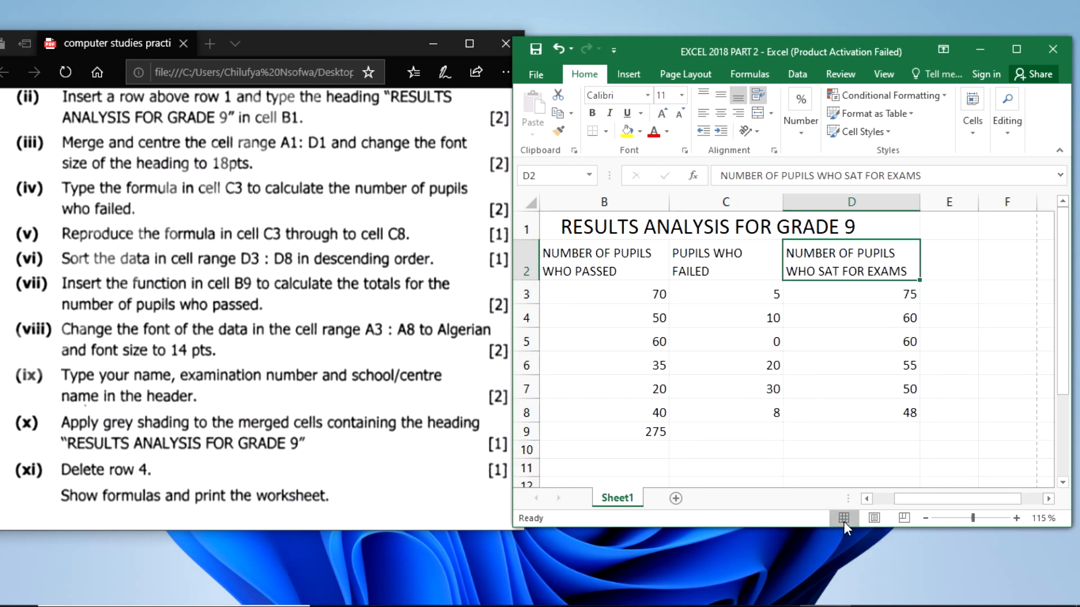
click(729, 315)
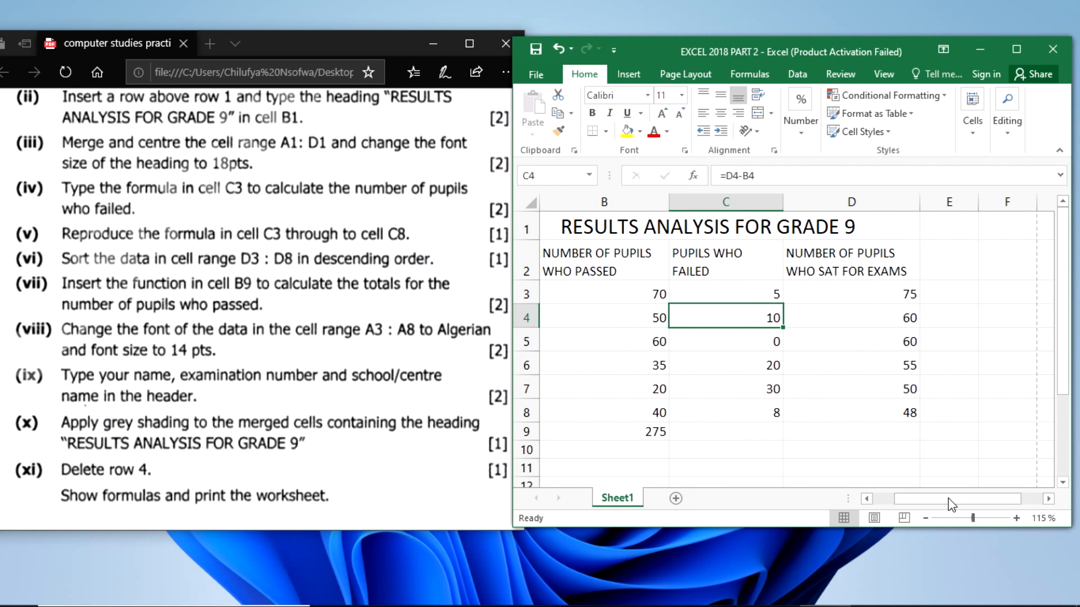
drag(940, 498, 909, 502)
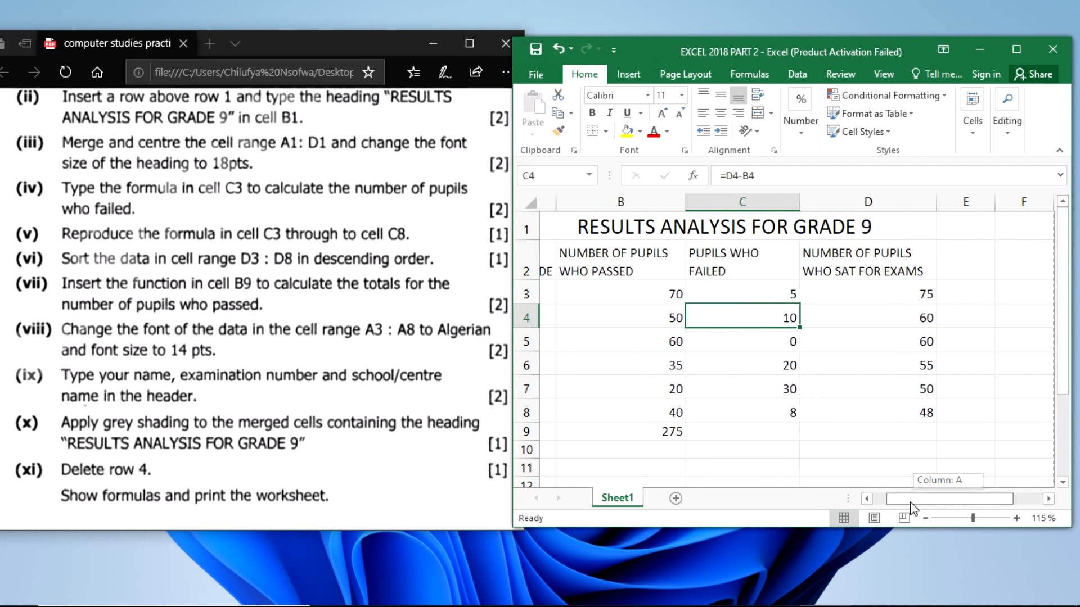
click(905, 417)
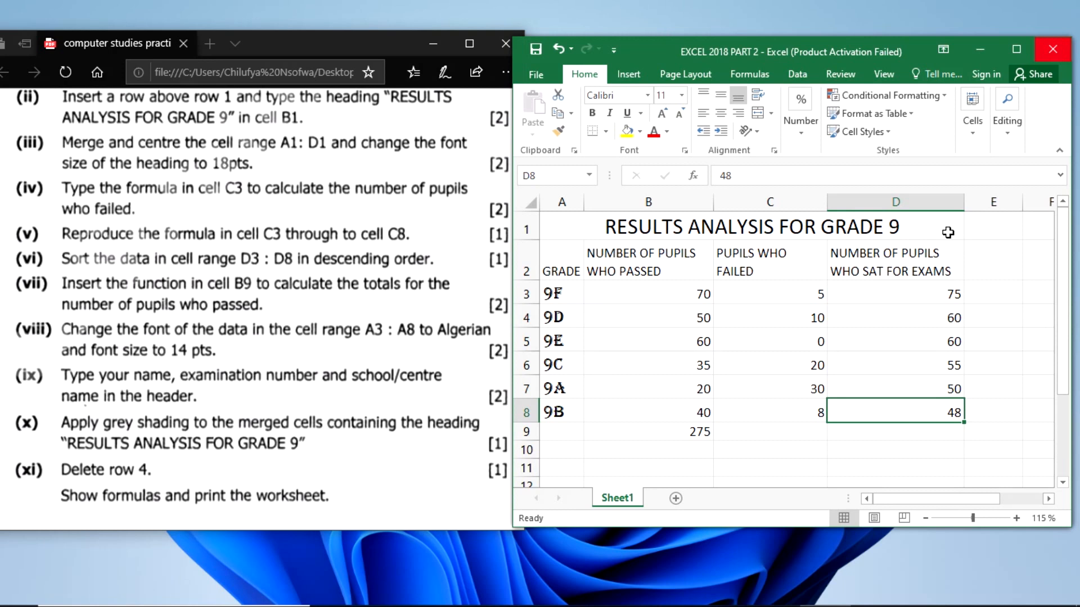
click(897, 382)
click(902, 407)
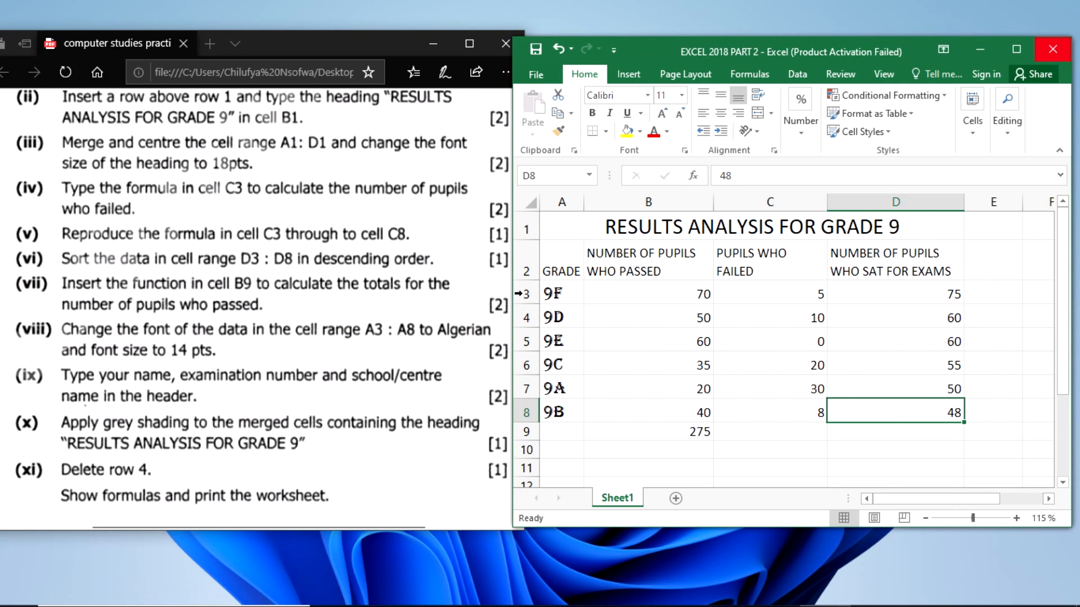
drag(556, 293, 557, 415)
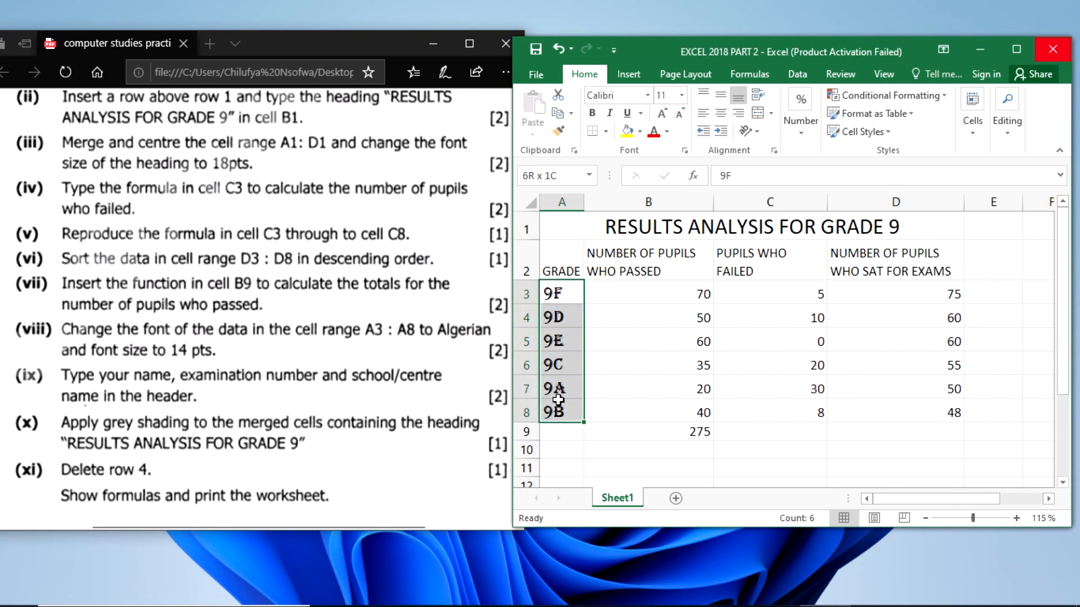
click(93, 378)
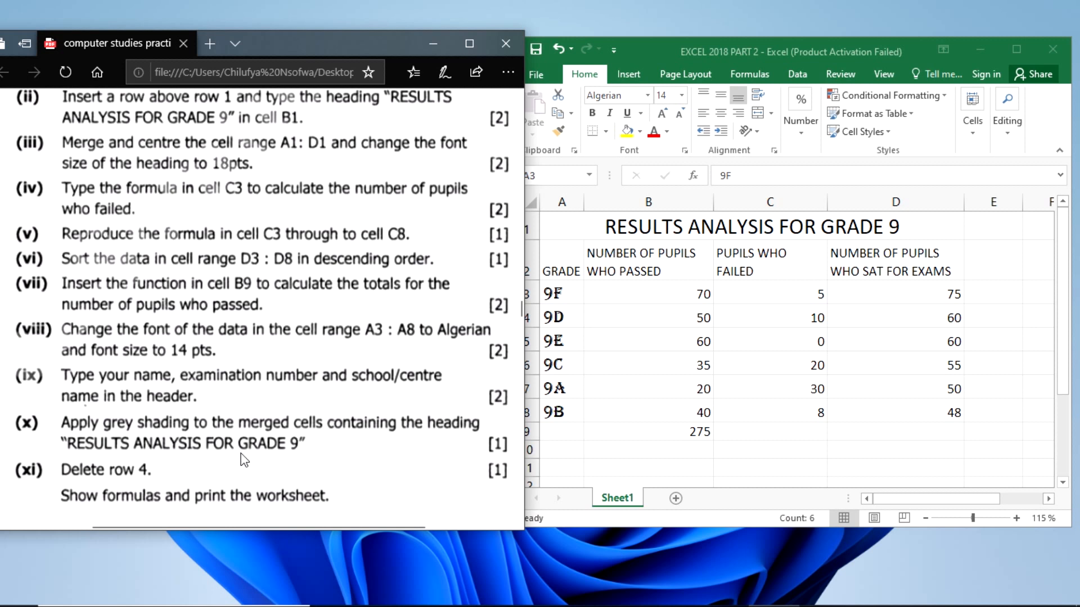
- Apply grey shading to the merged heading cells containing RESULTS ANALYSIS FOR GRADE 9 for question (x)
click(915, 221)
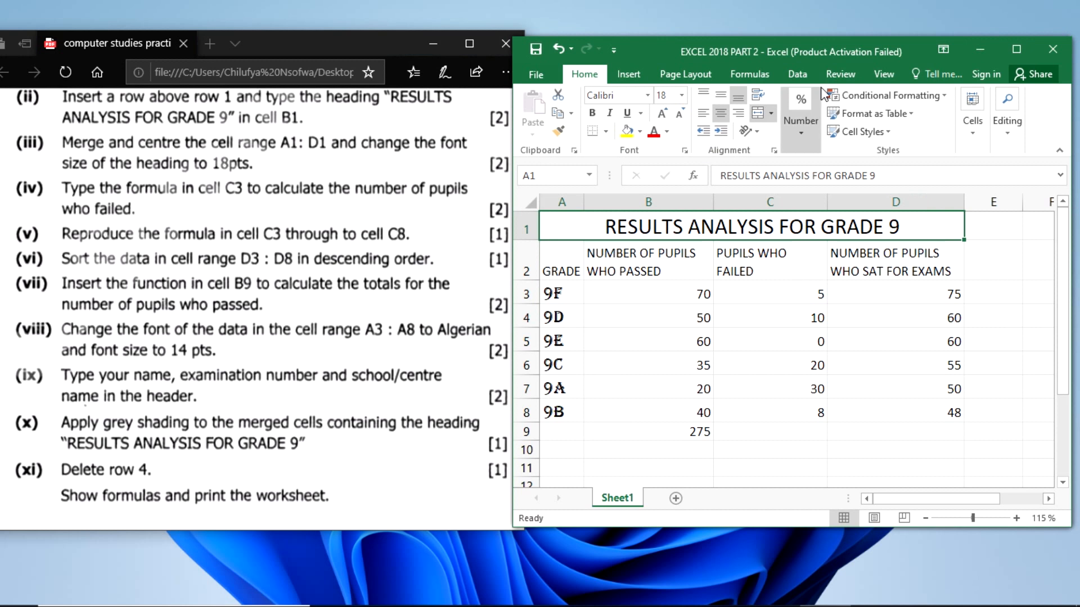
click(640, 135)
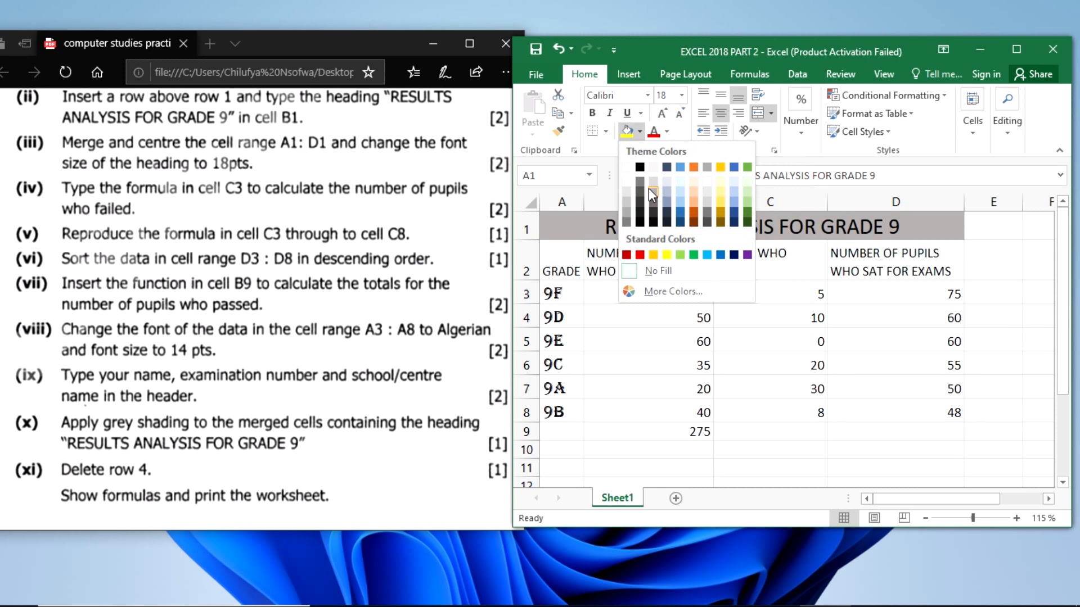
click(650, 190)
click(855, 350)
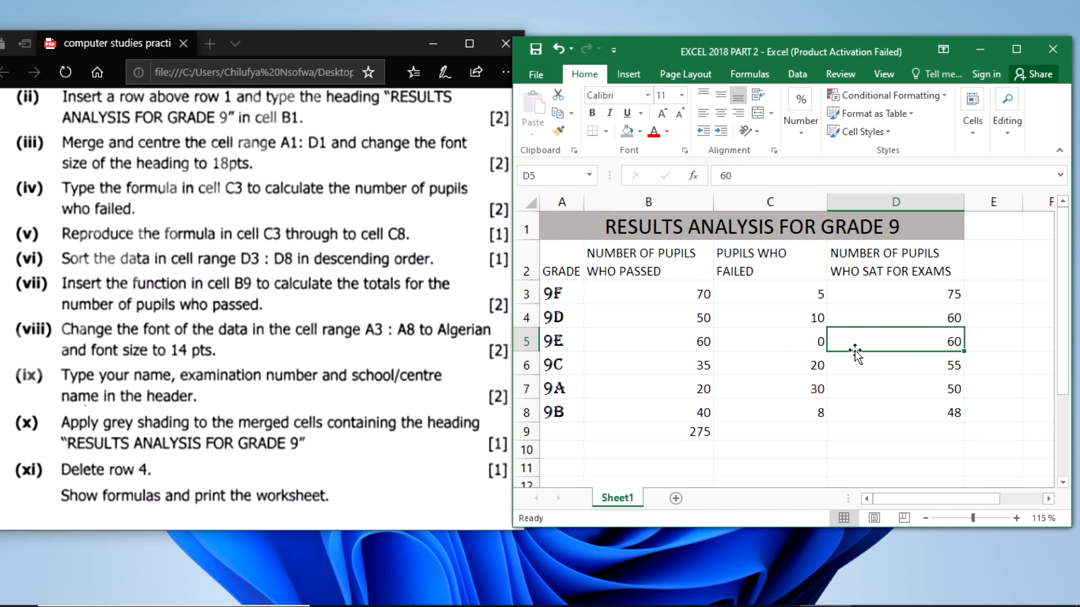
- Delete row 4 of the worksheet, which holds the 9D results, for question (xi)
click(584, 236)
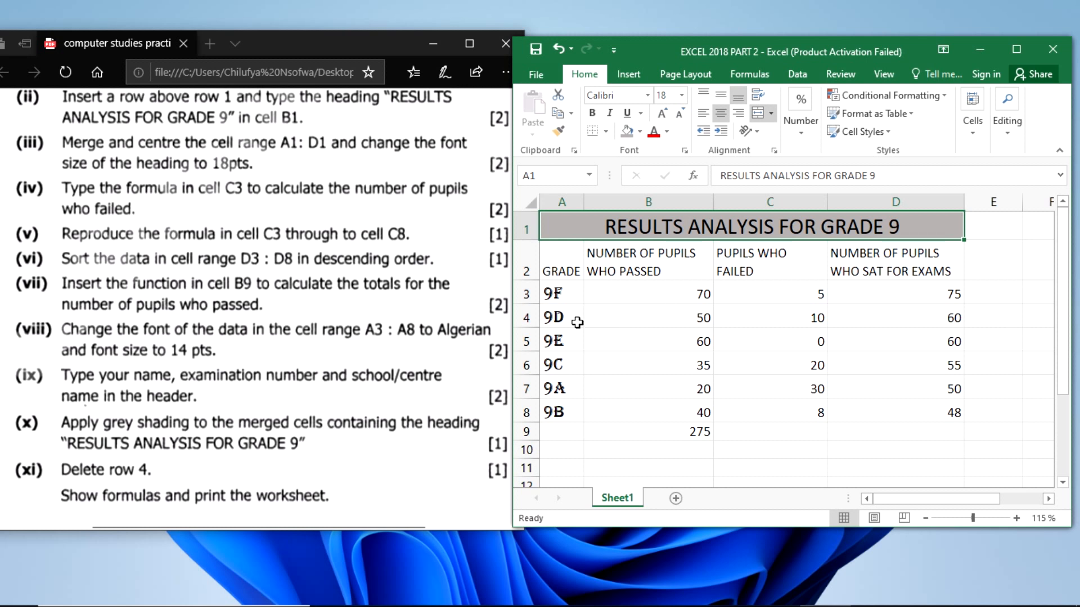
click(523, 317)
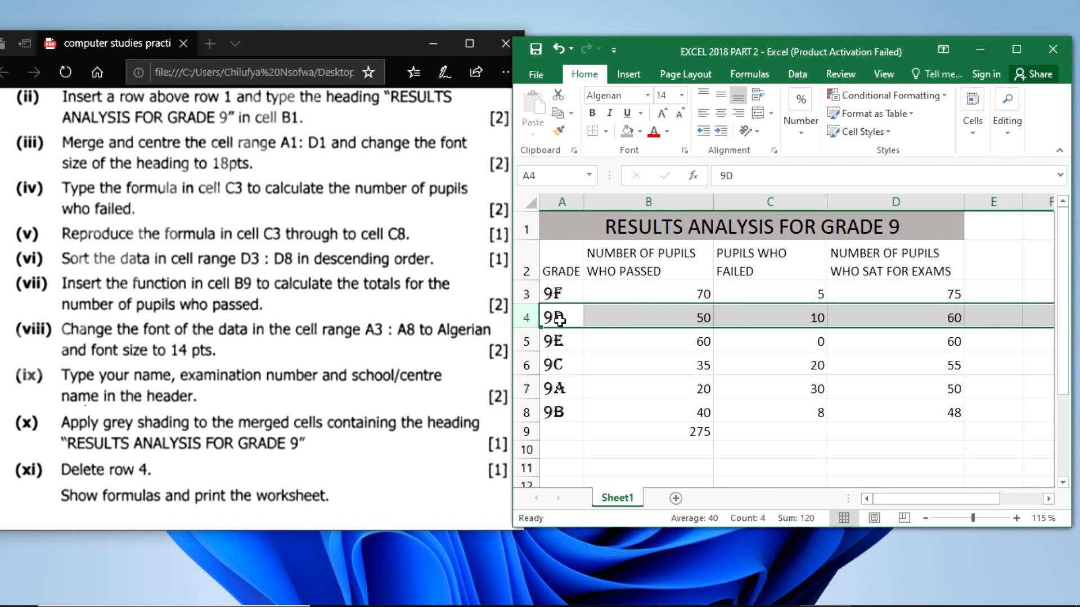
right_click(525, 318)
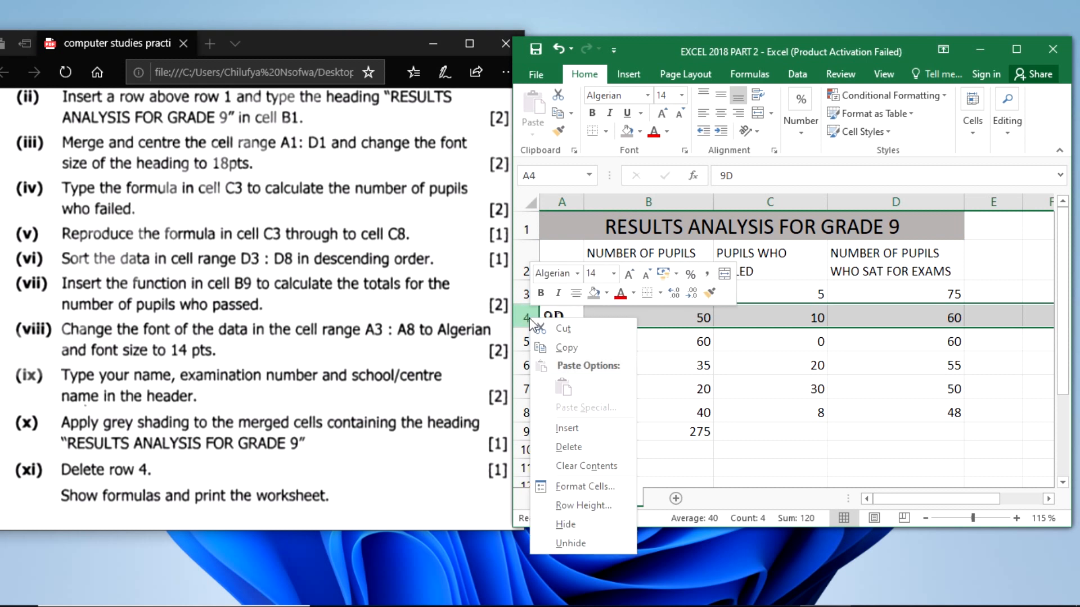
click(585, 448)
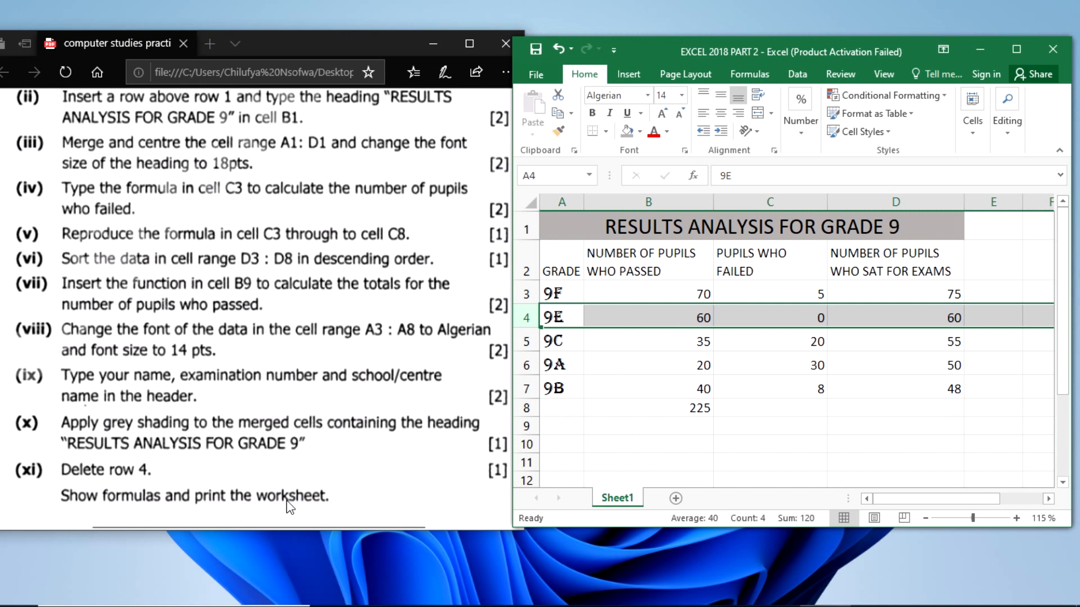
- Maximize the workbook window, show the worksheet's formulas instead of their results, and inspect the SUM formula in cell B8
click(1005, 44)
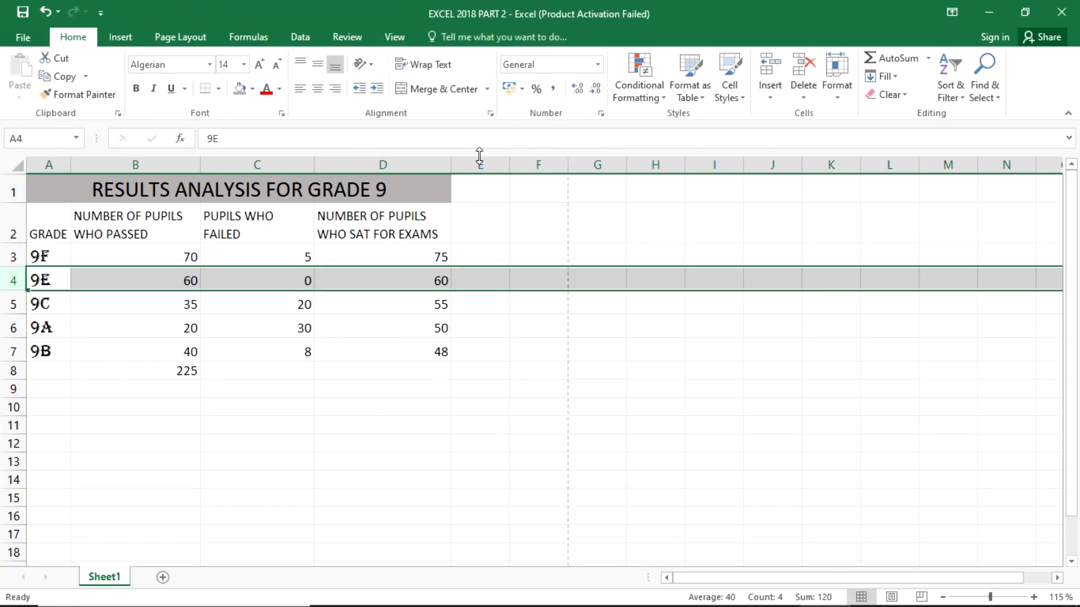
click(369, 436)
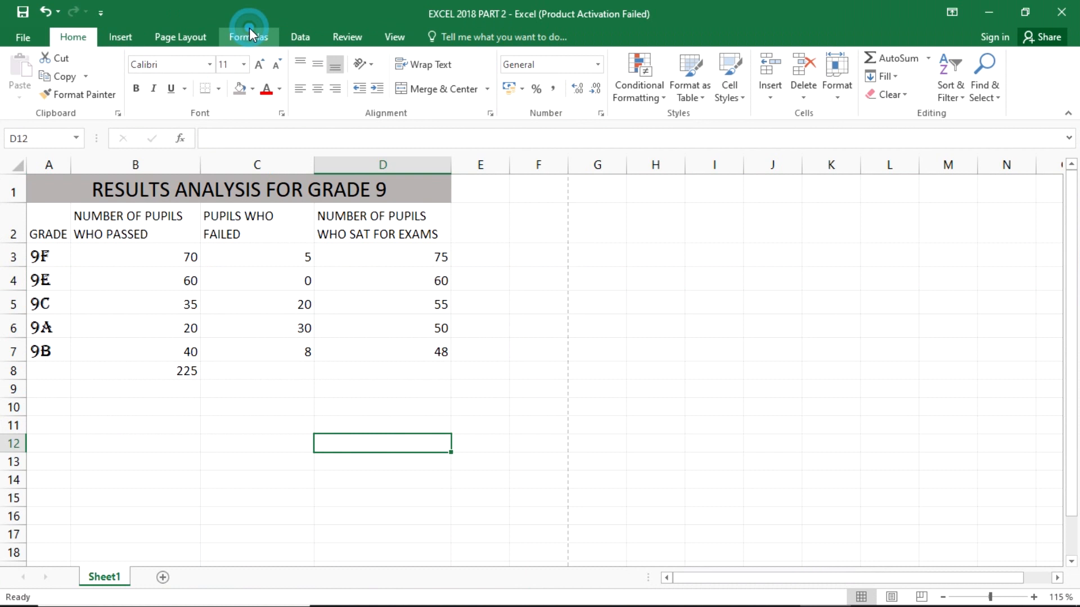
click(249, 31)
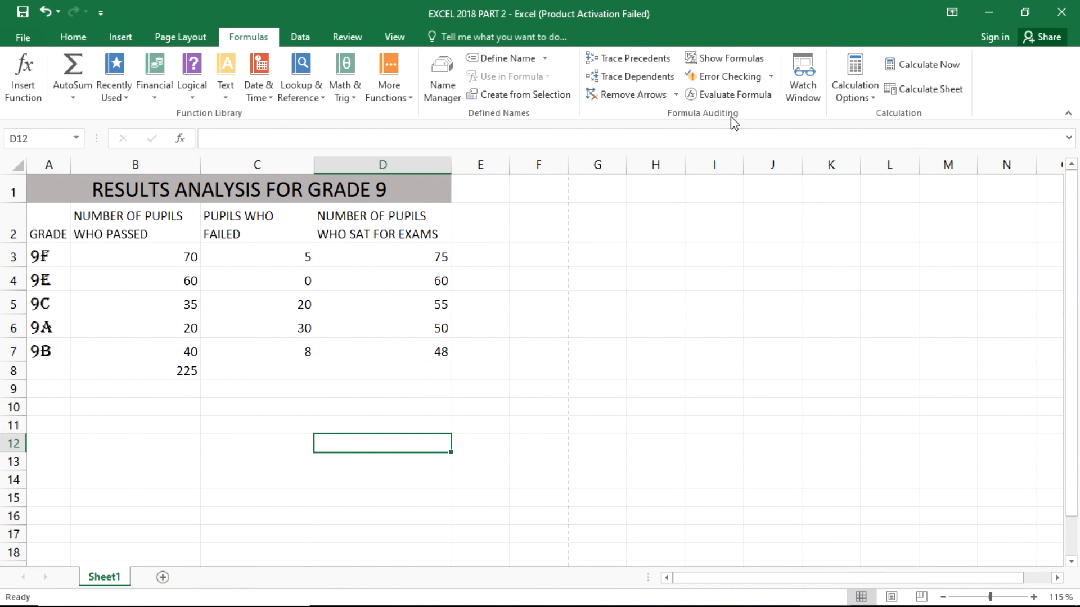
click(733, 64)
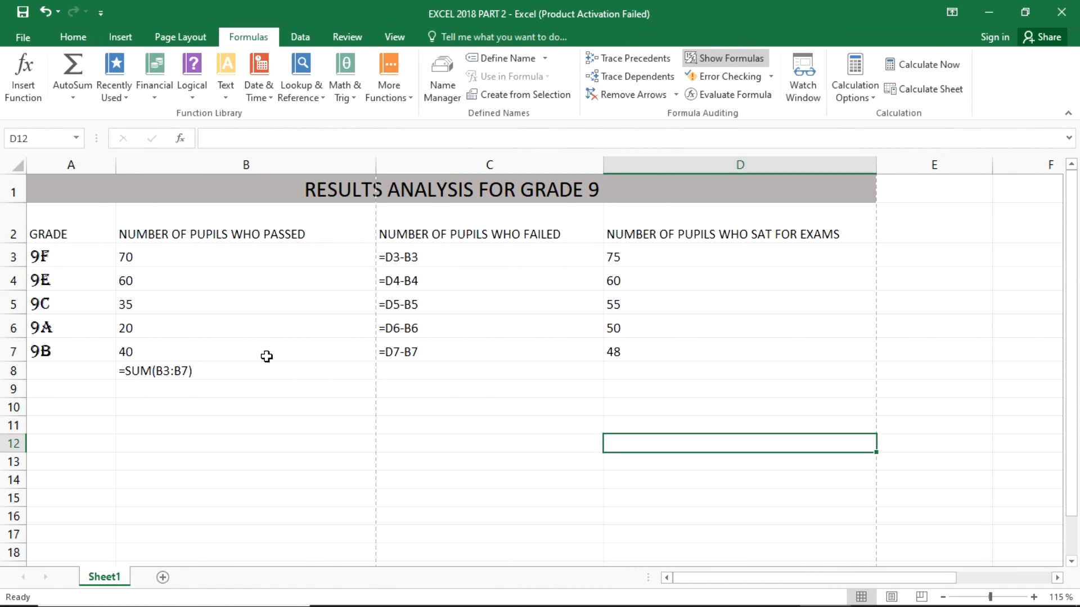
click(234, 368)
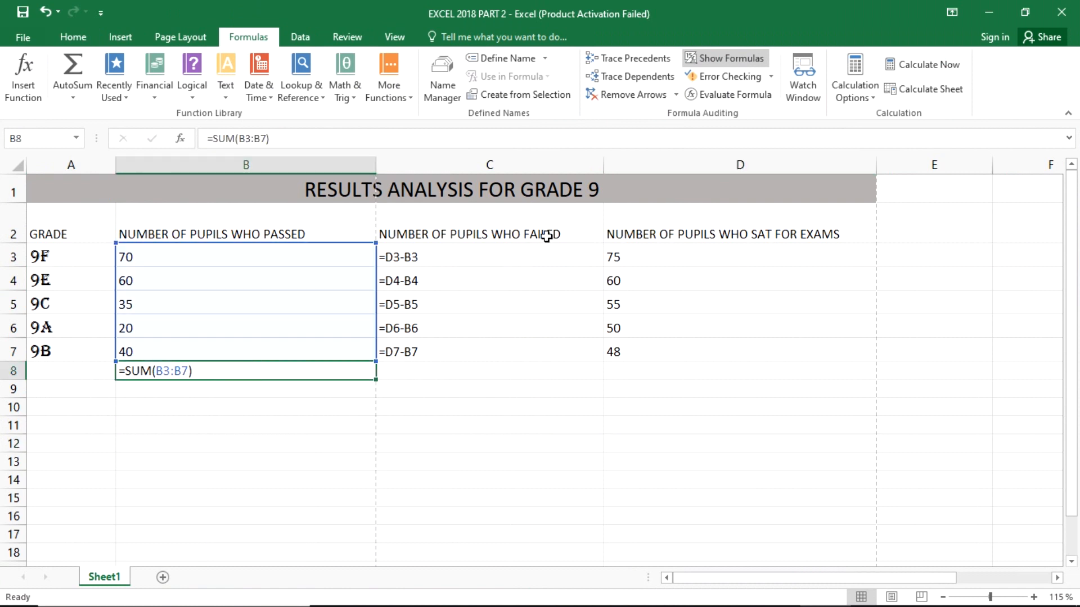
click(907, 347)
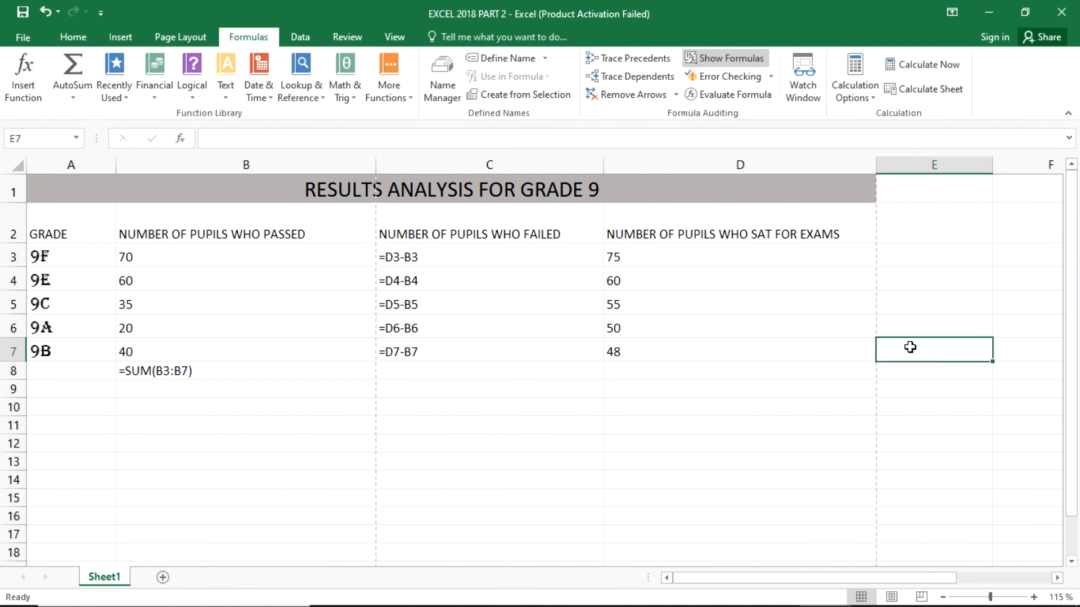
- Check in Page Layout view how columns A to D are divided across the printed pages, and return to Normal view
click(897, 599)
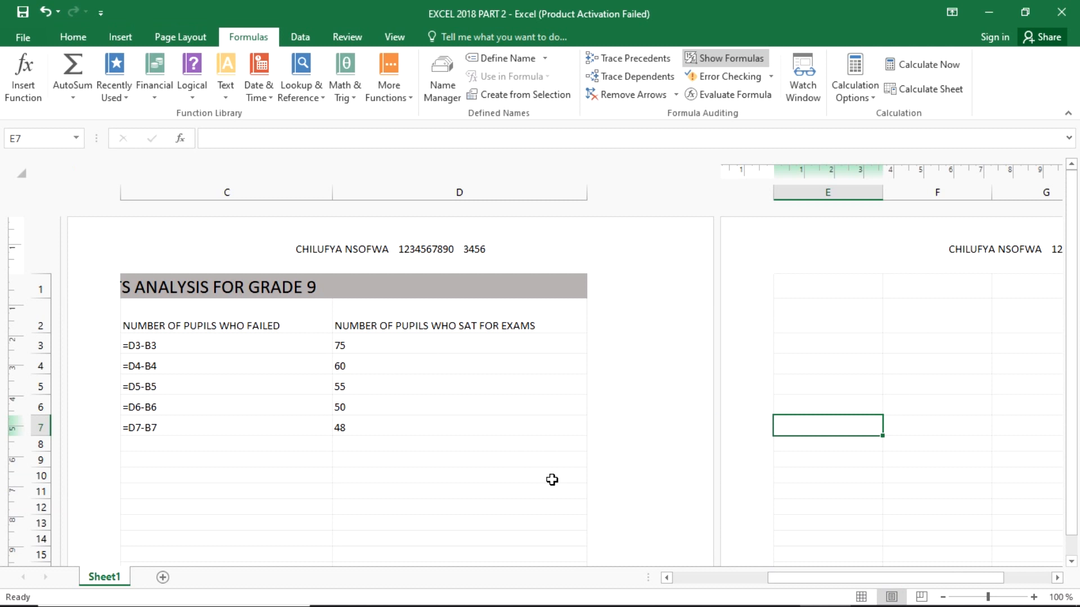
drag(798, 579, 762, 591)
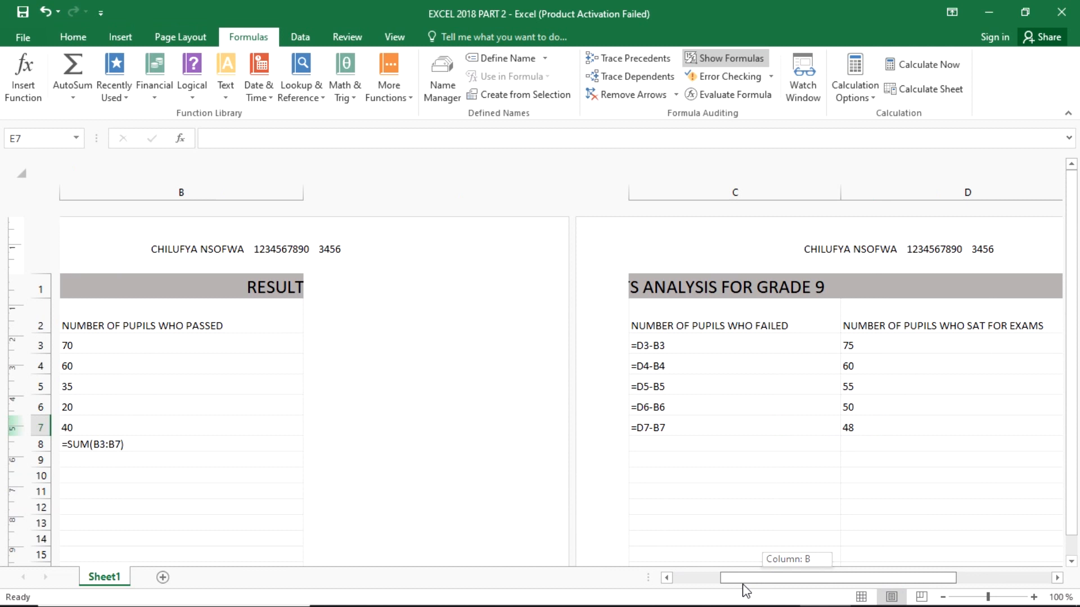
drag(726, 583, 718, 584)
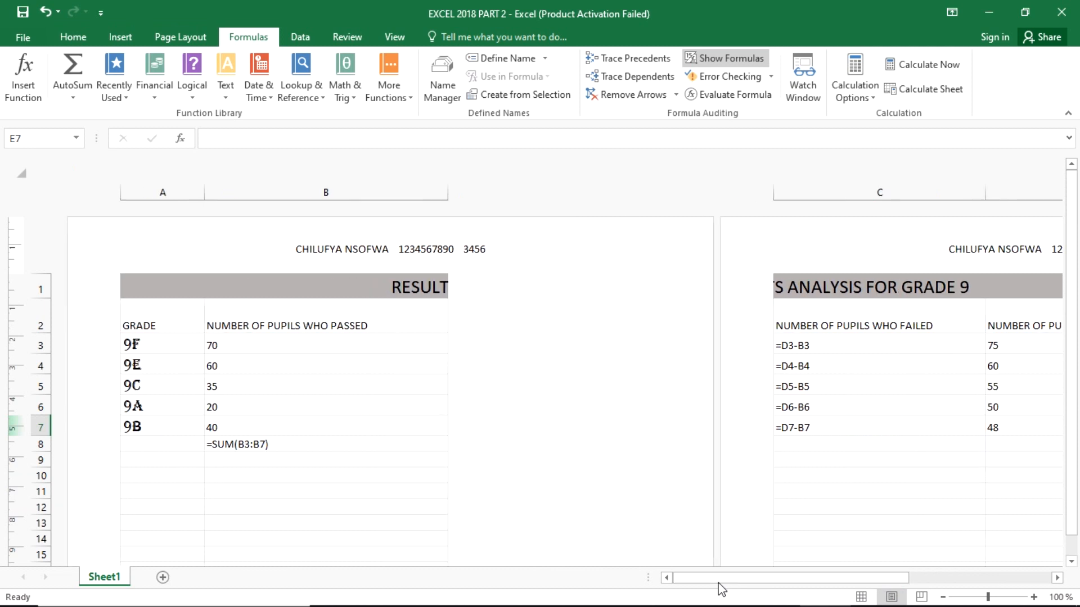
click(861, 597)
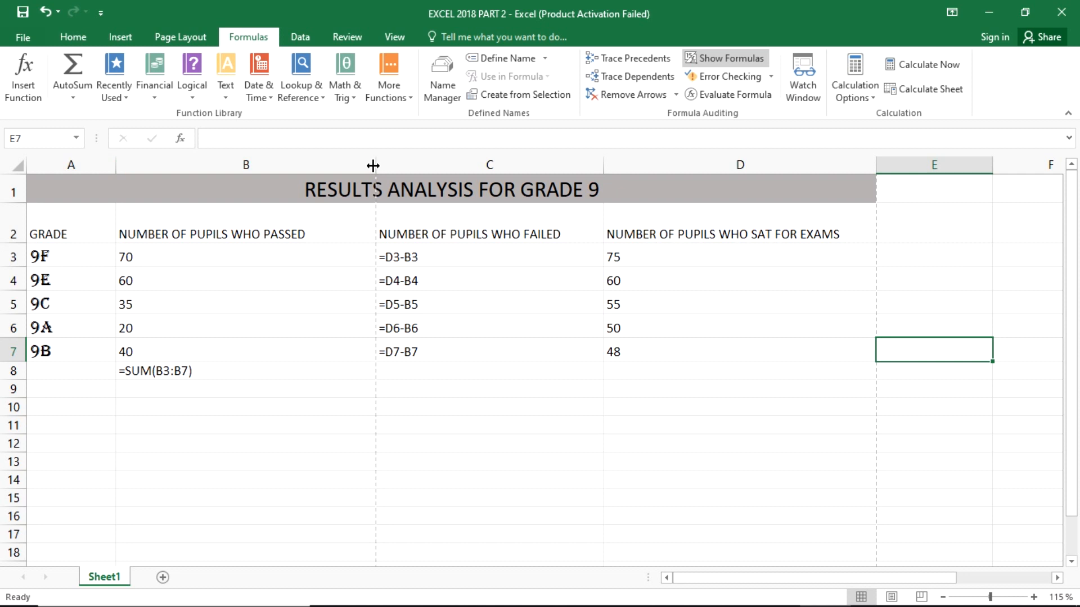
- AutoFit the widths of columns B and C to their contents
double_click(372, 166)
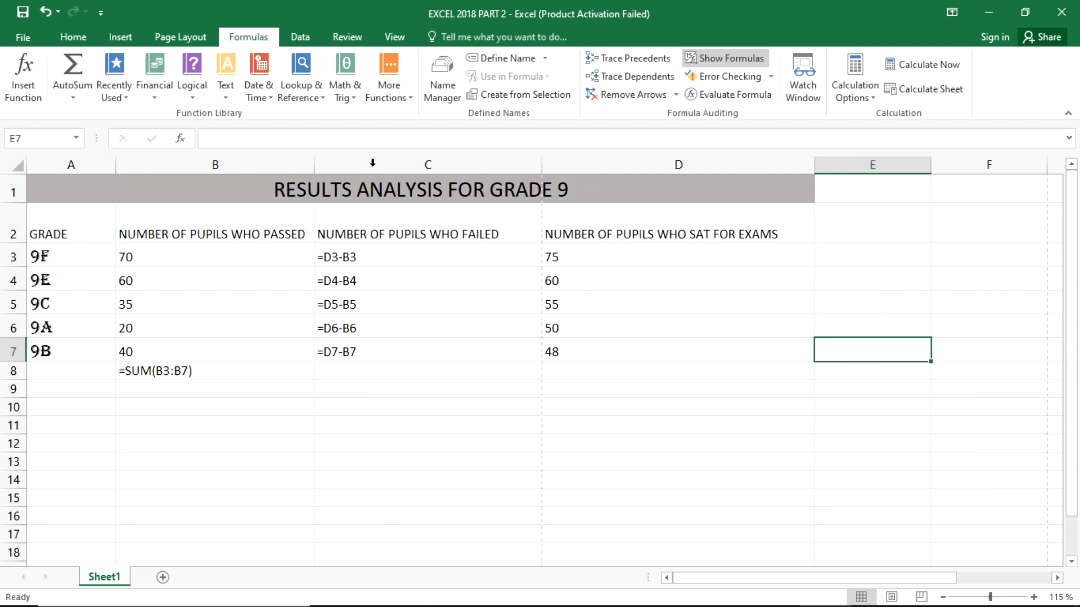
double_click(543, 164)
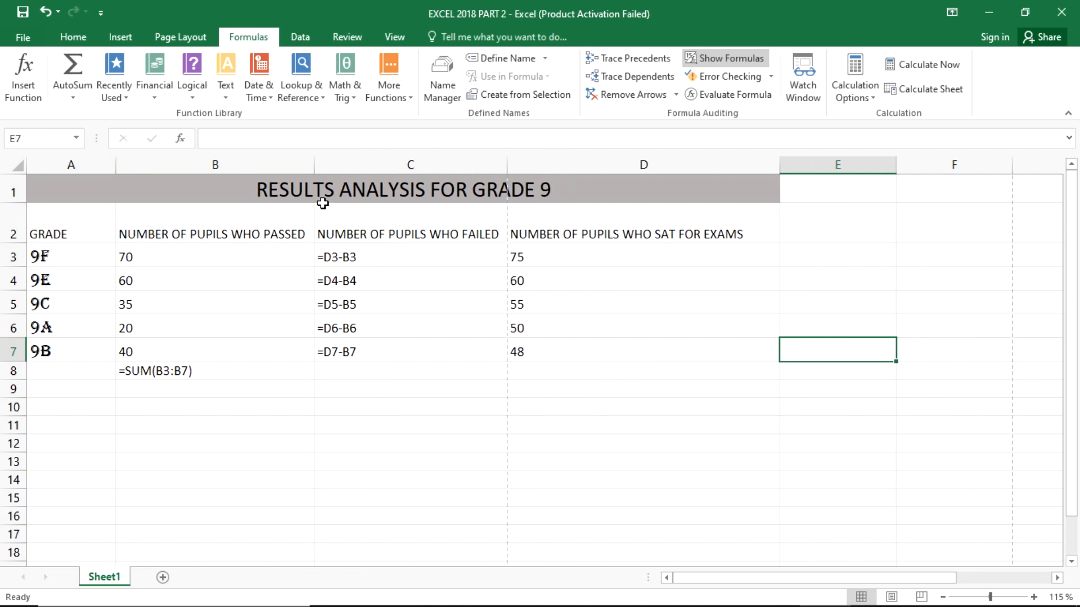
click(673, 423)
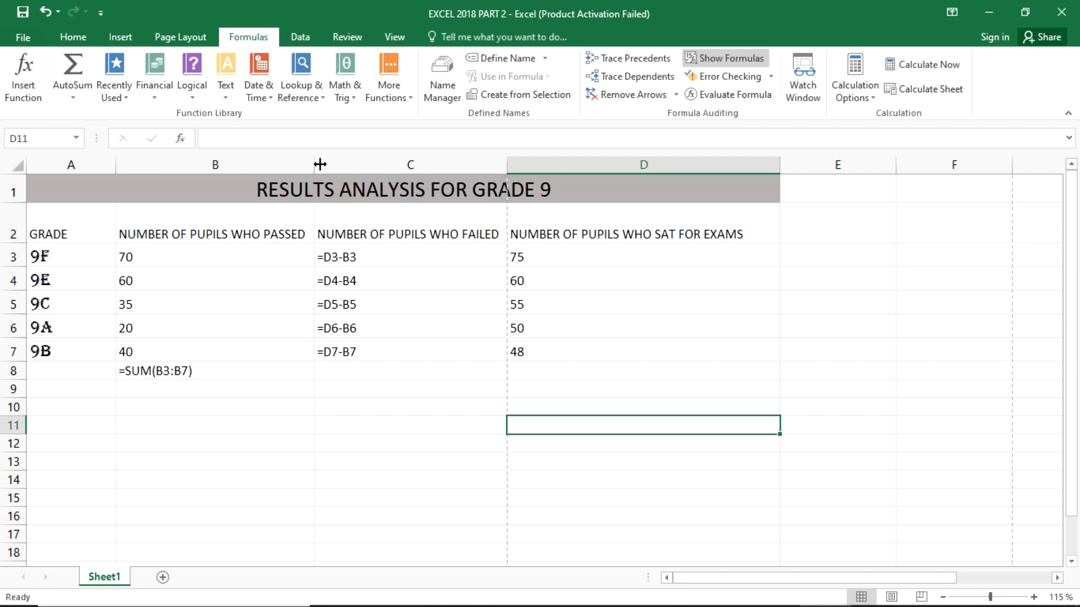
- Narrow columns B and C so their row 2 headings wrap onto two lines, and widen column D slightly
drag(316, 163, 239, 165)
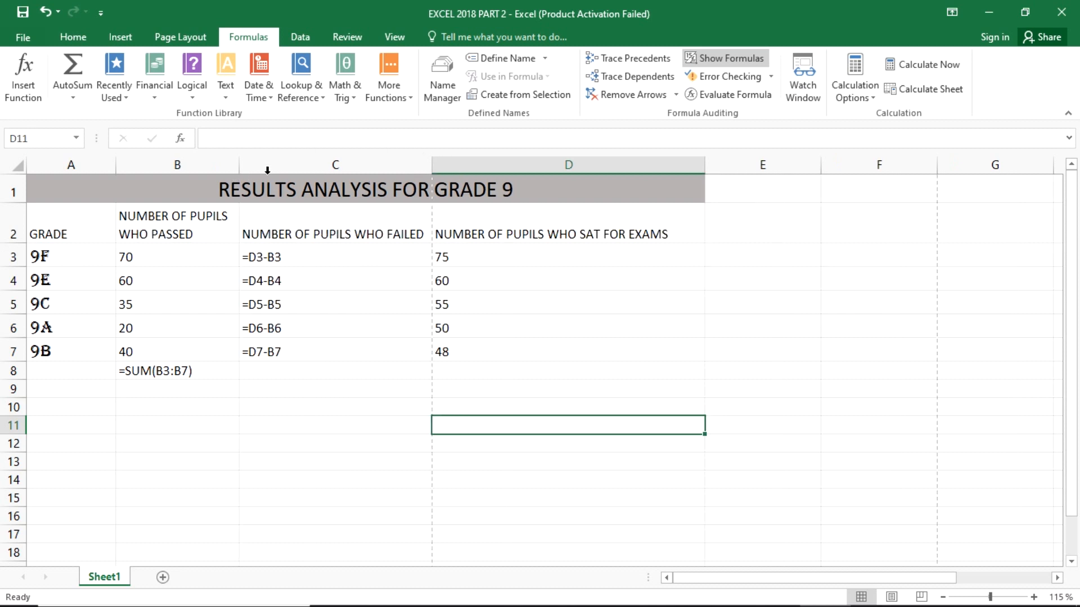
drag(433, 160, 356, 164)
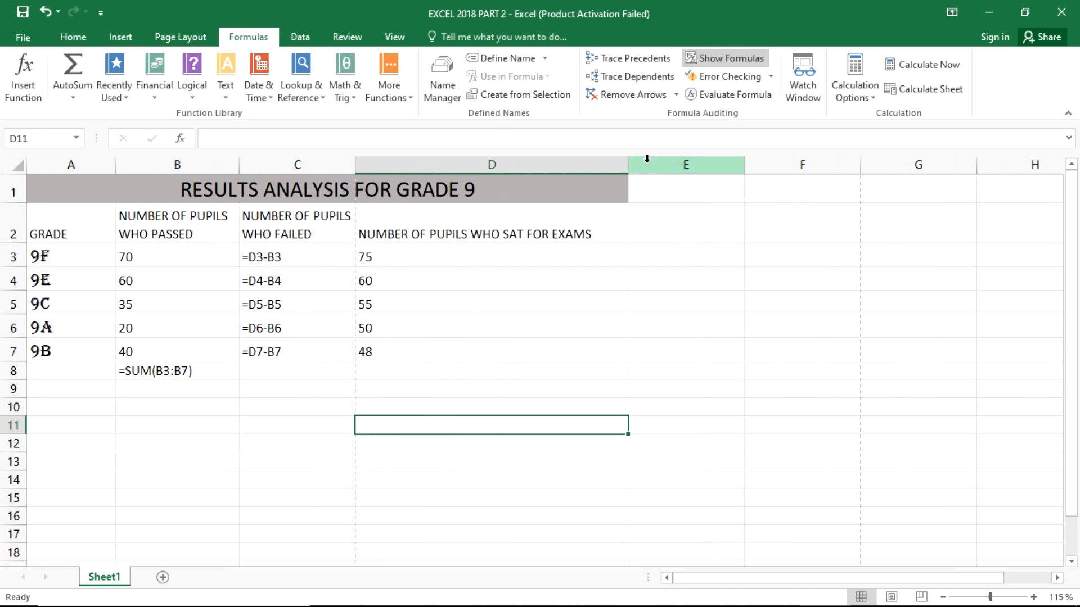
drag(629, 160, 665, 162)
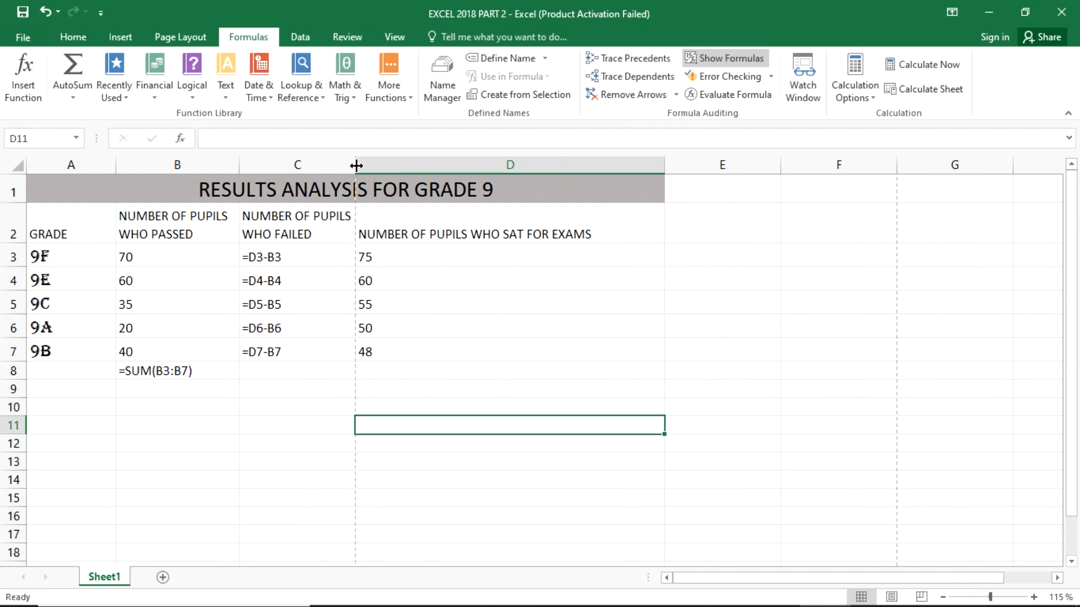
drag(356, 165, 383, 121)
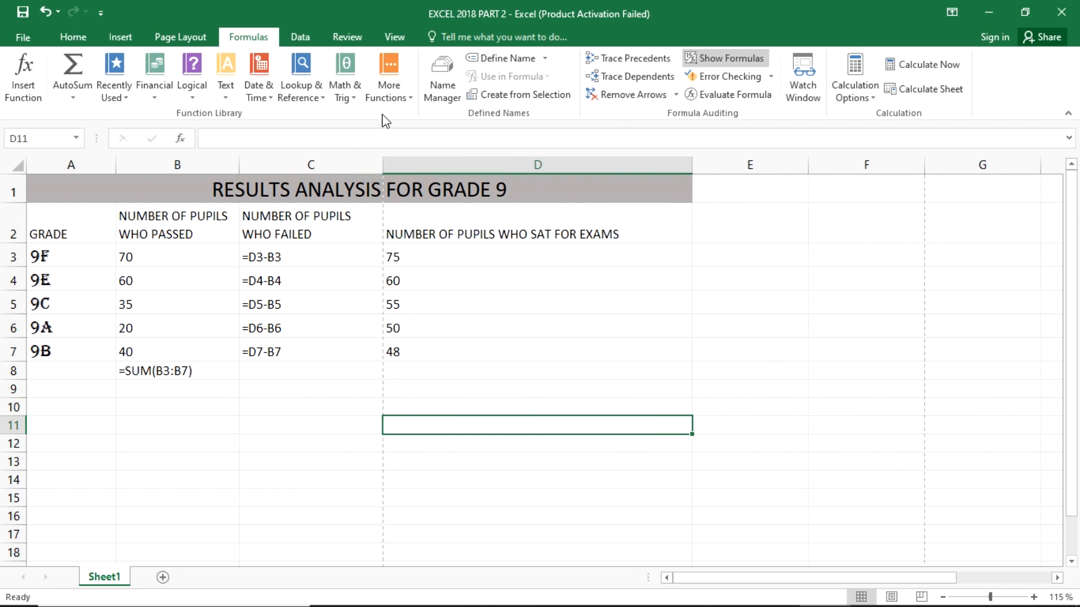
drag(243, 167, 253, 140)
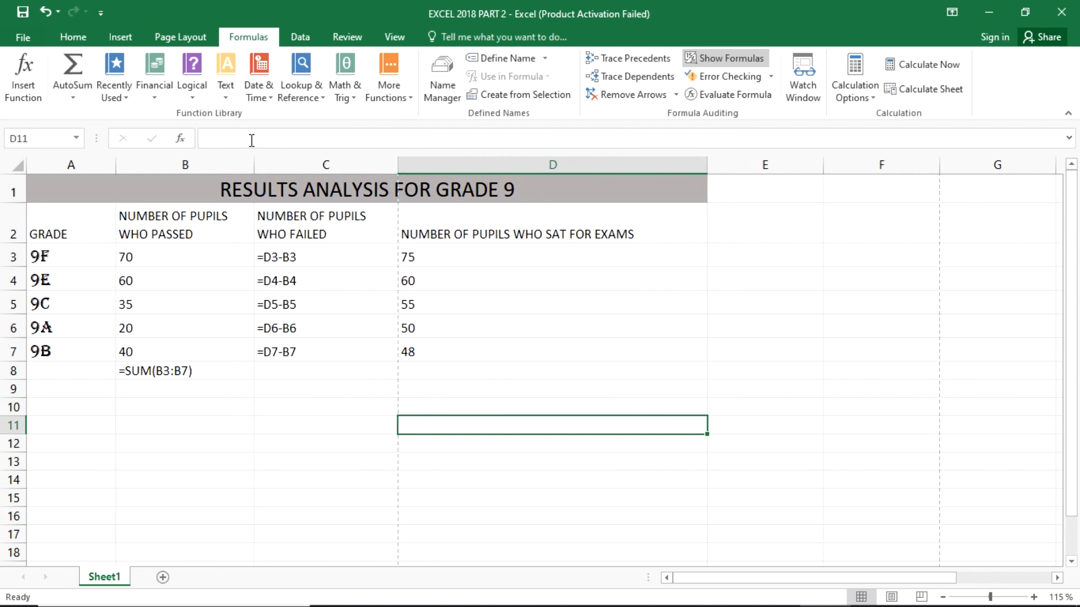
- In Page Layout view, narrow columns A, C and D until the whole results table fits on one page
click(395, 444)
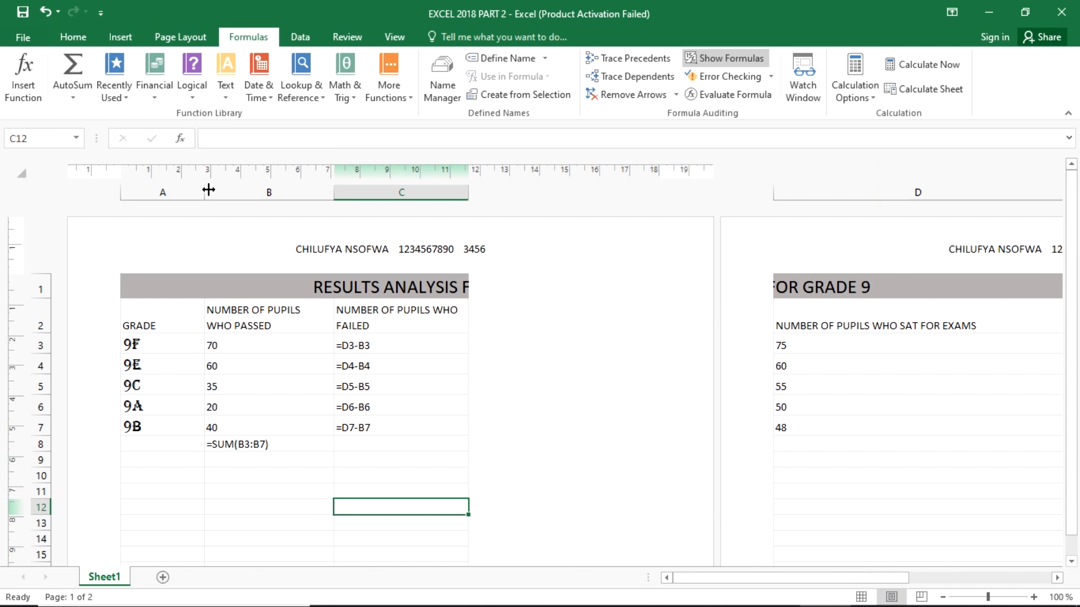
drag(204, 188, 160, 186)
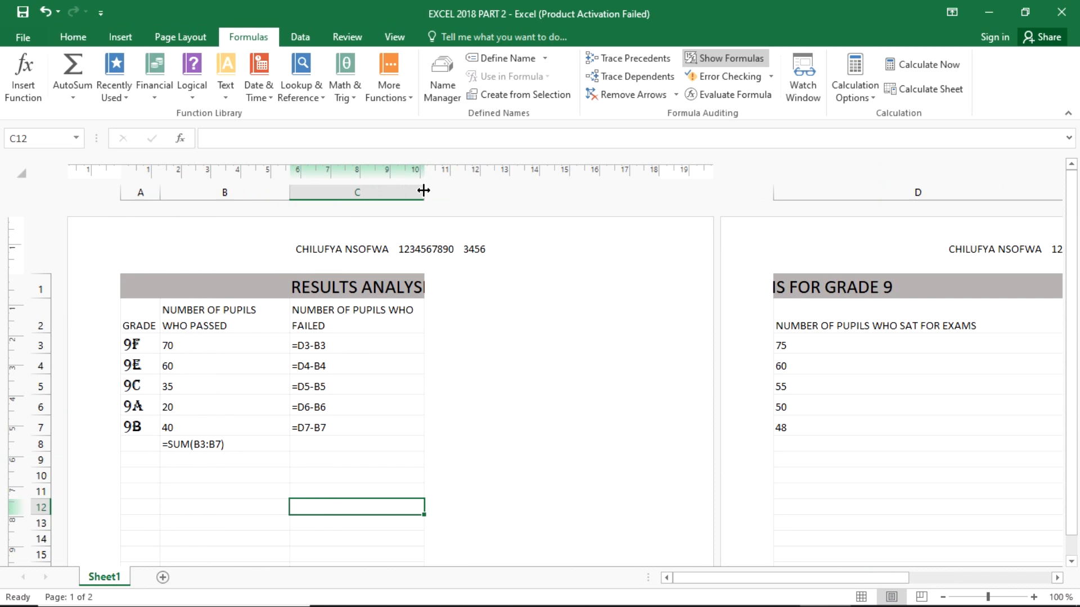
drag(420, 186, 386, 197)
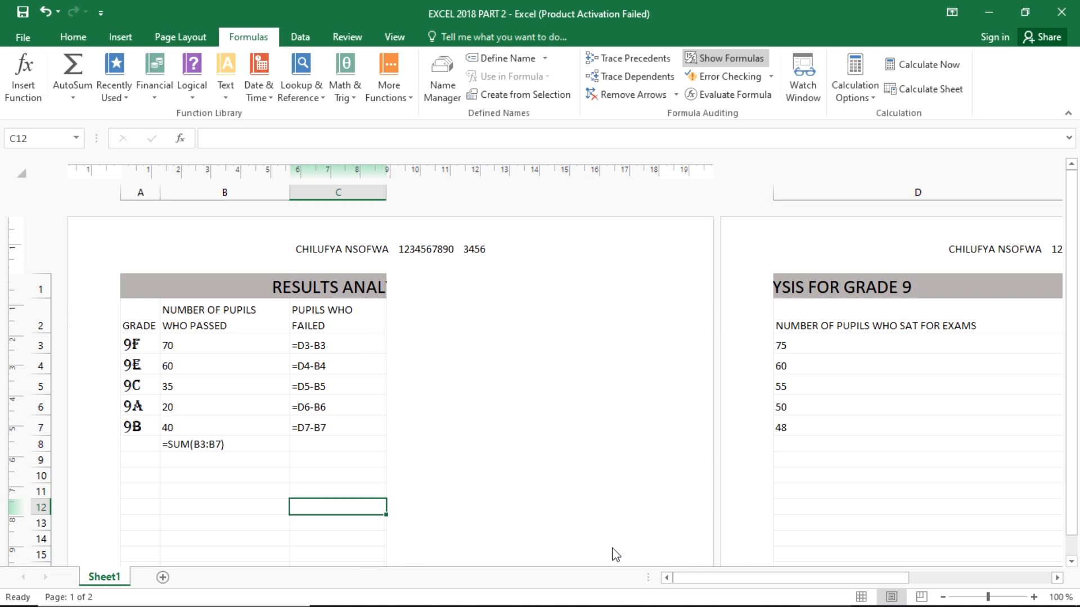
drag(704, 579, 810, 580)
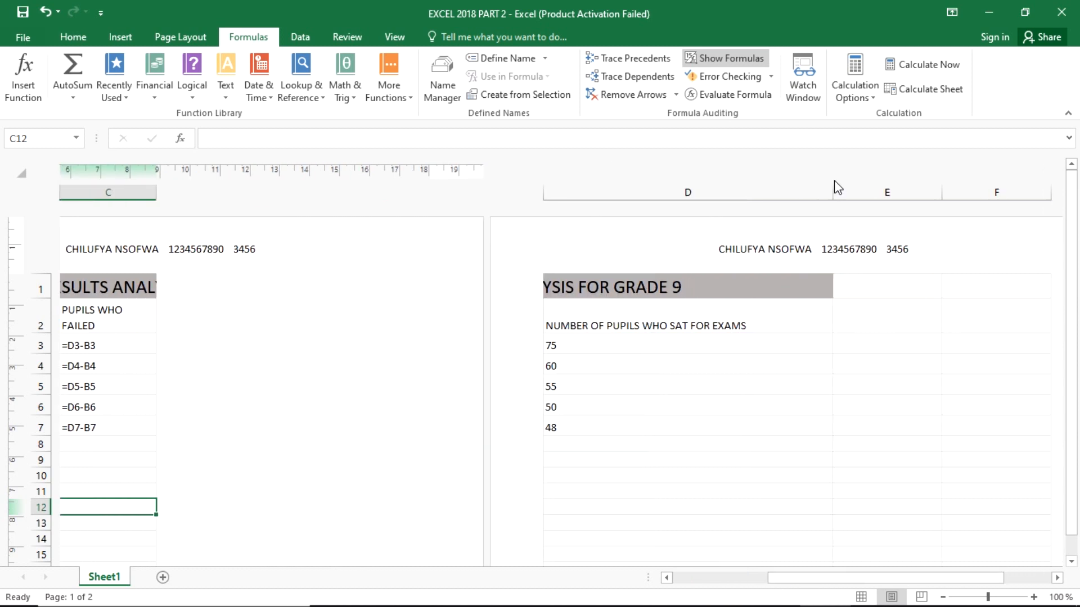
drag(830, 188, 669, 210)
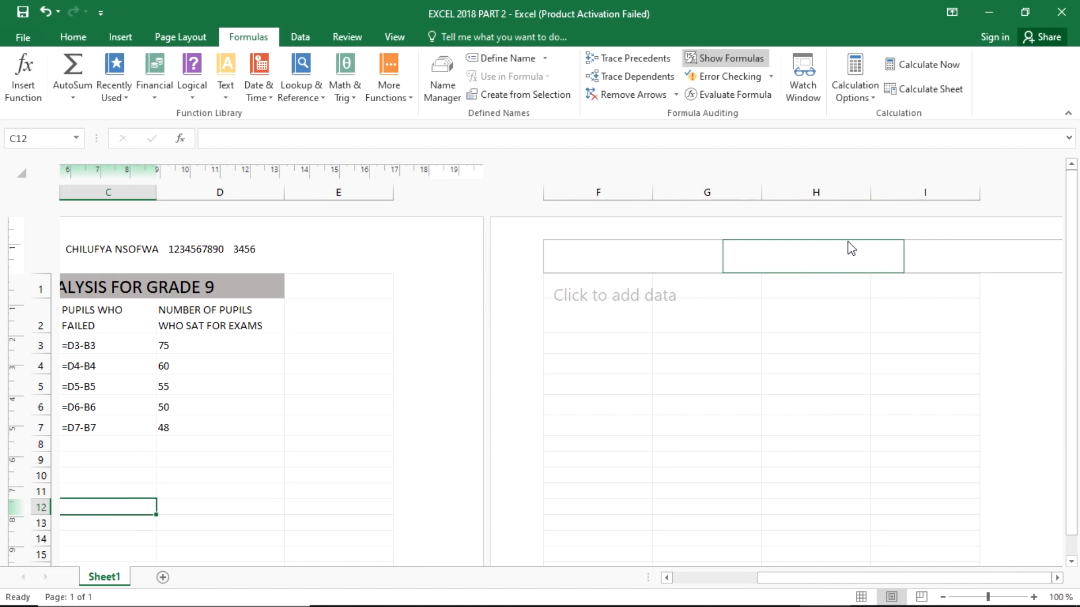
drag(811, 576, 743, 583)
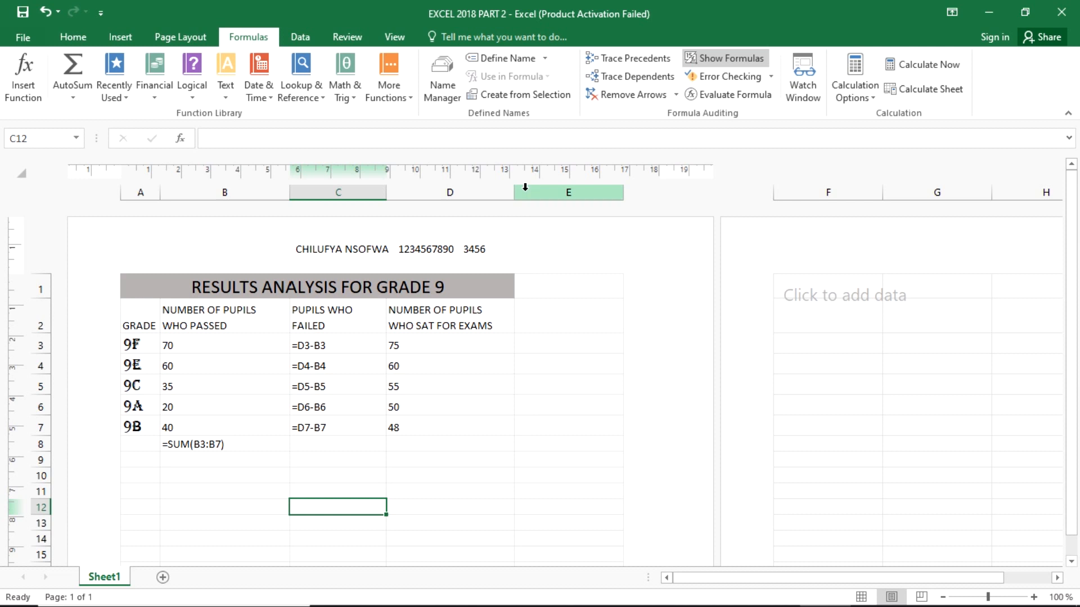
- Widen column D to about 4.87 cm, column C enough to show its heading on two lines, and column A to about 2.62 cm
drag(514, 192, 530, 192)
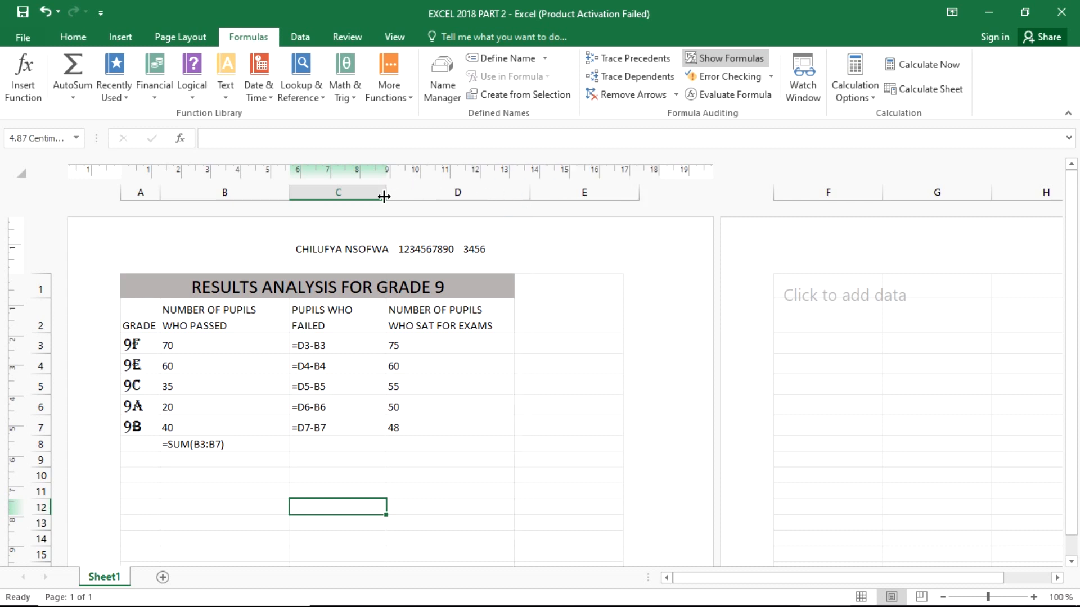
drag(386, 193, 404, 152)
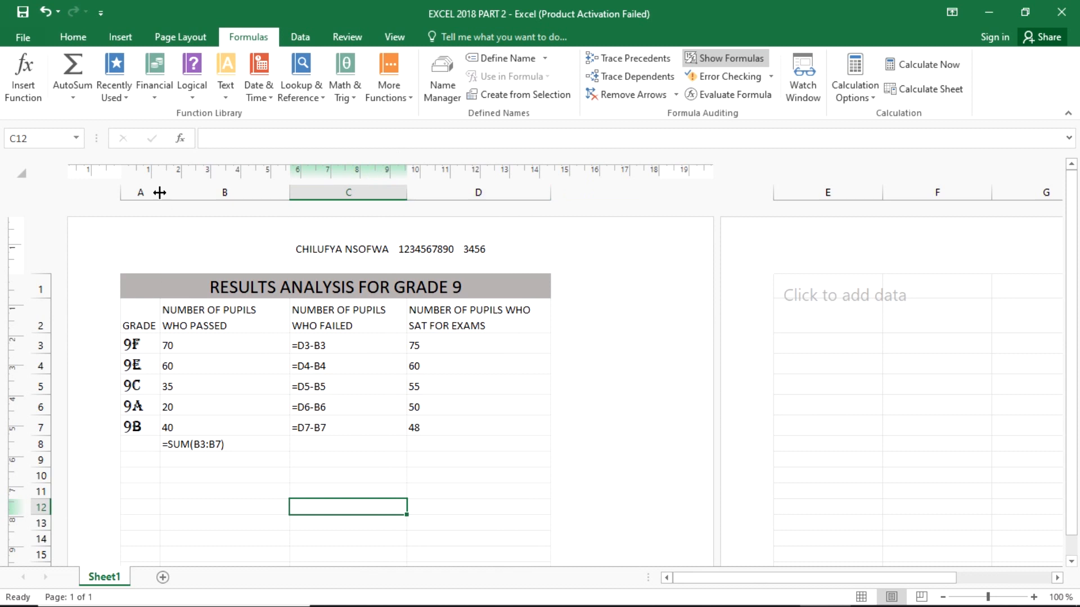
drag(159, 193, 184, 205)
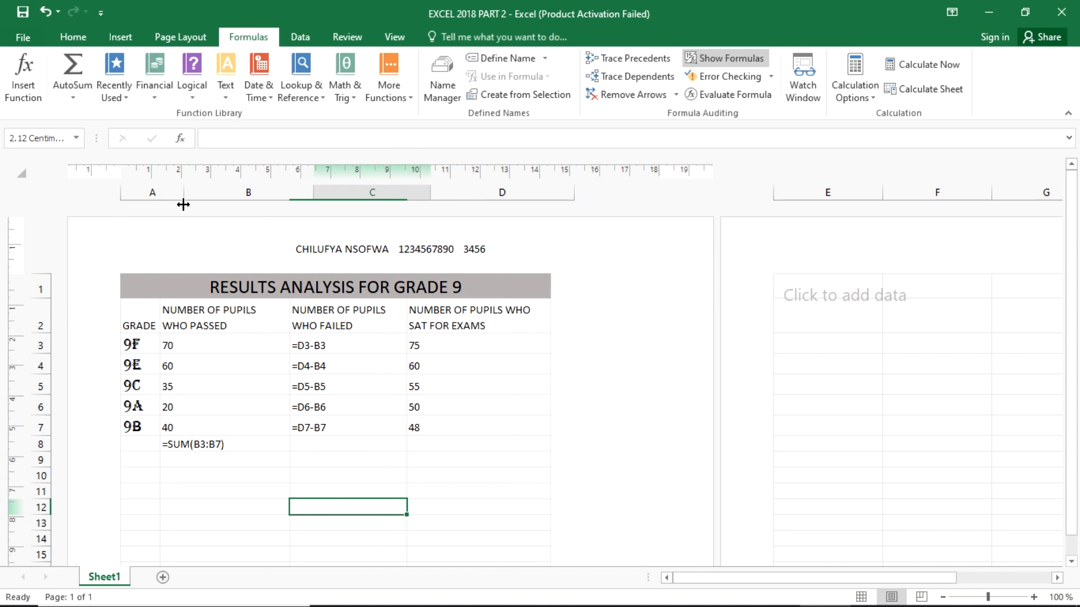
drag(184, 204, 184, 205)
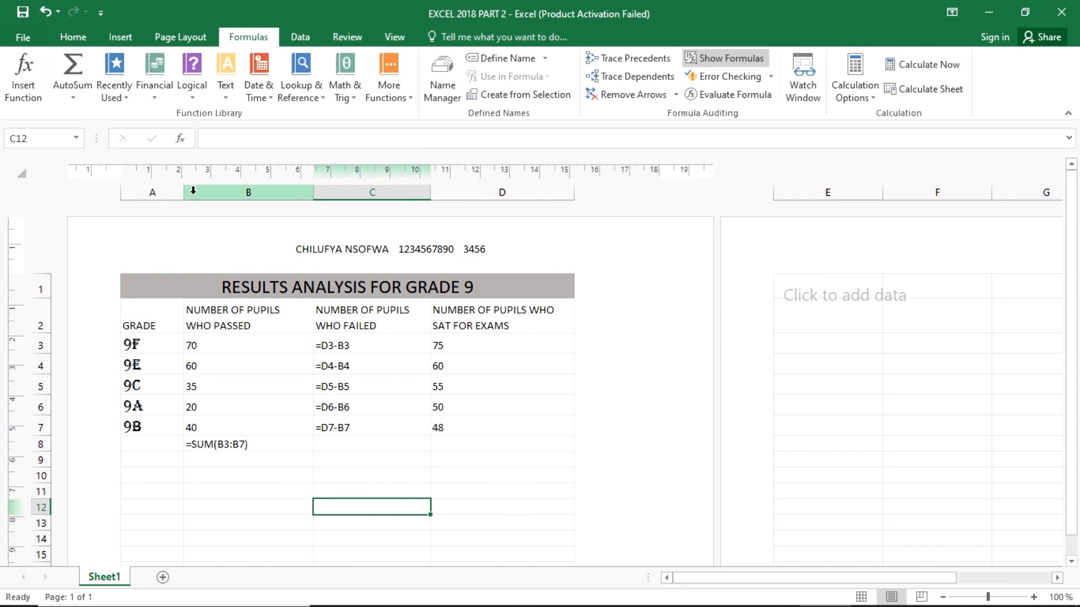
drag(183, 195, 200, 195)
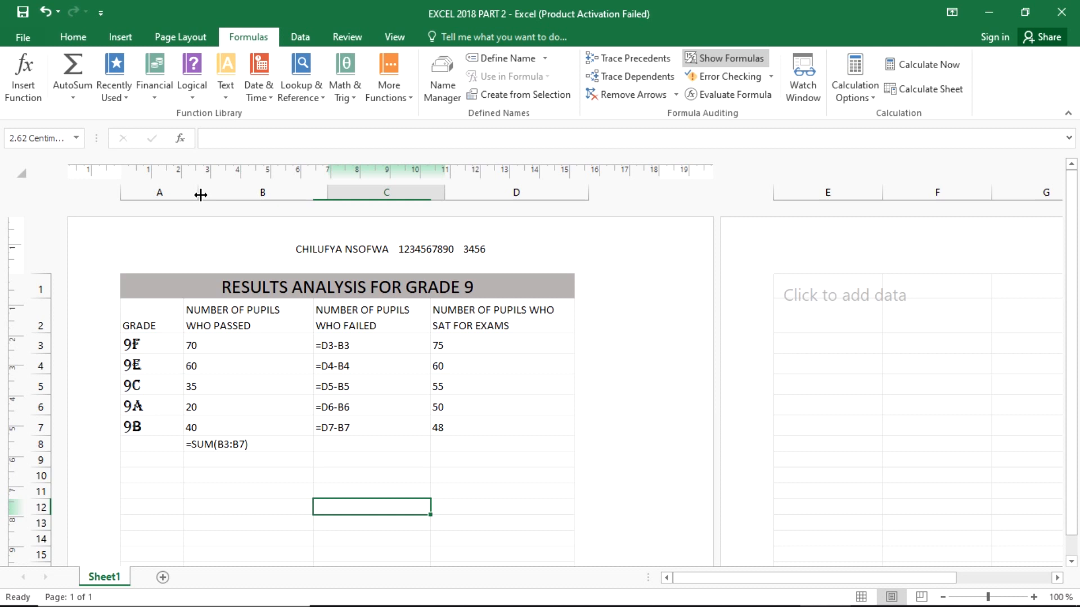
drag(200, 195, 201, 194)
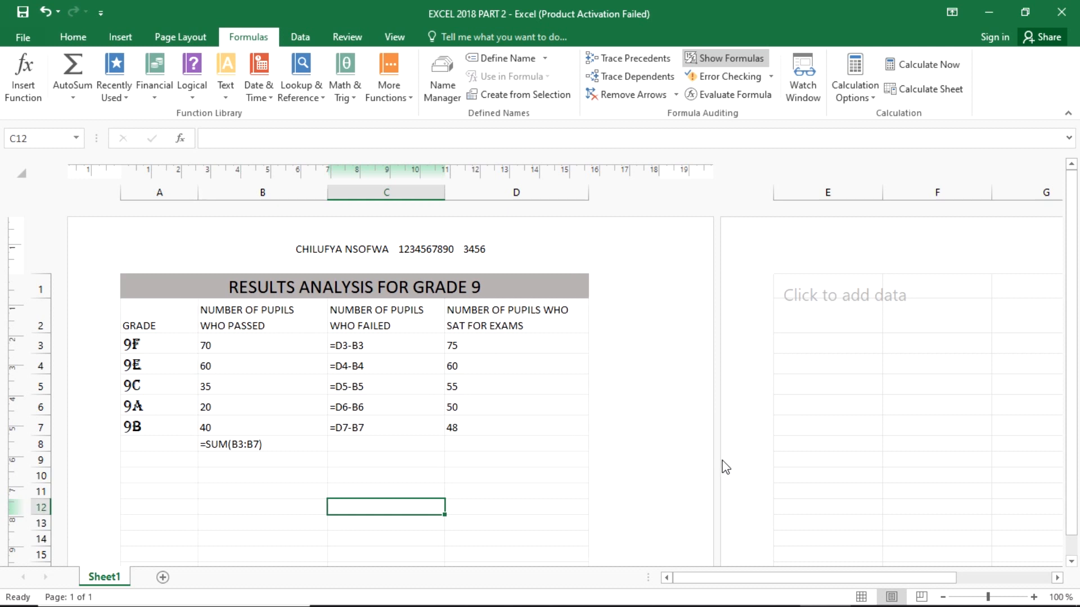
- Return the worksheet to Normal view and open the print settings for the workbook
click(860, 597)
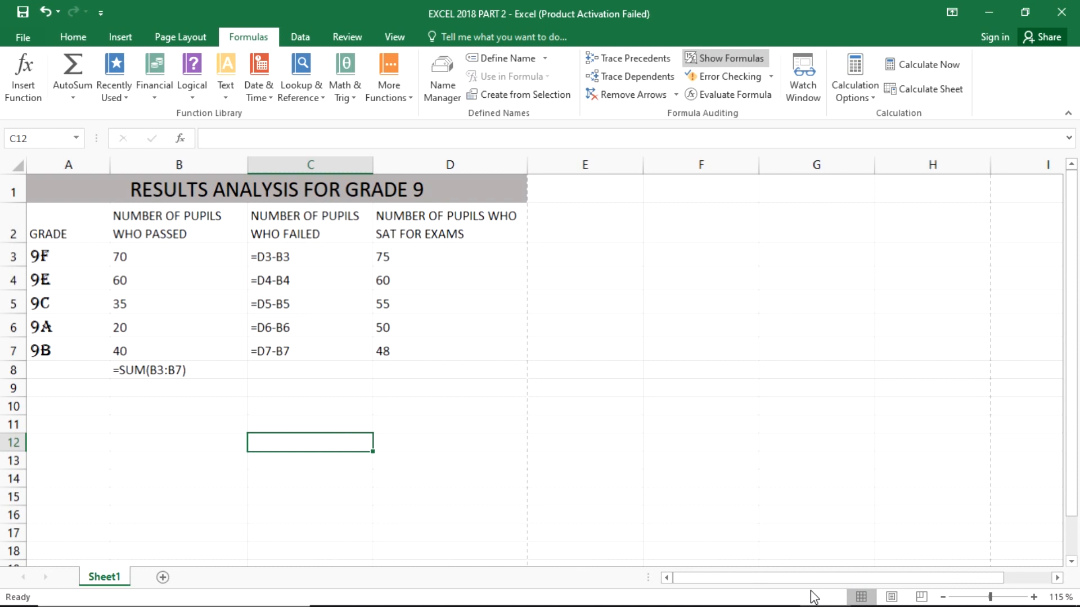
click(486, 445)
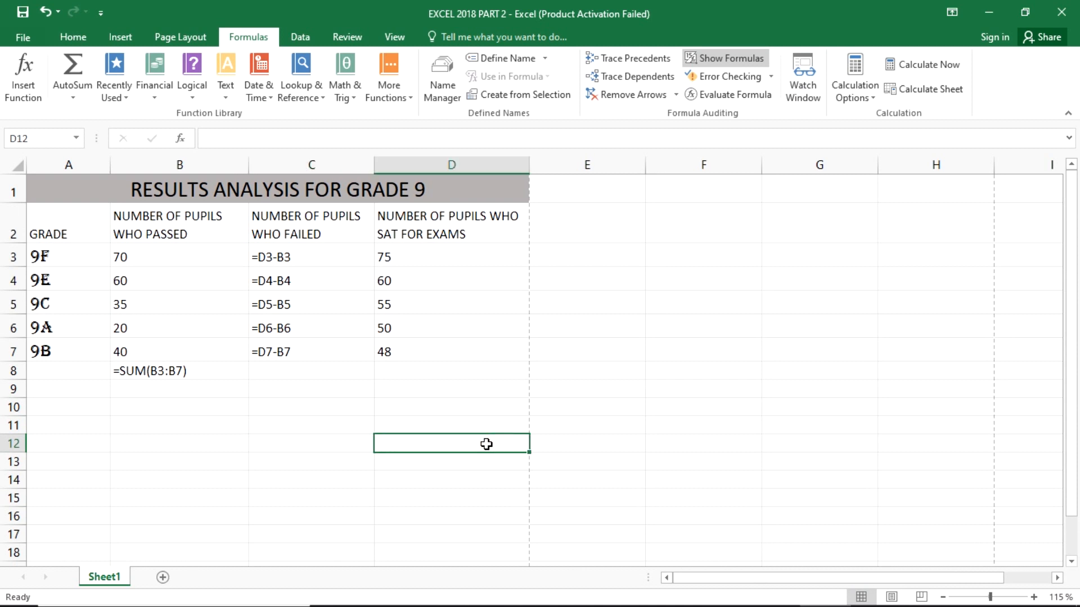
click(28, 22)
click(29, 36)
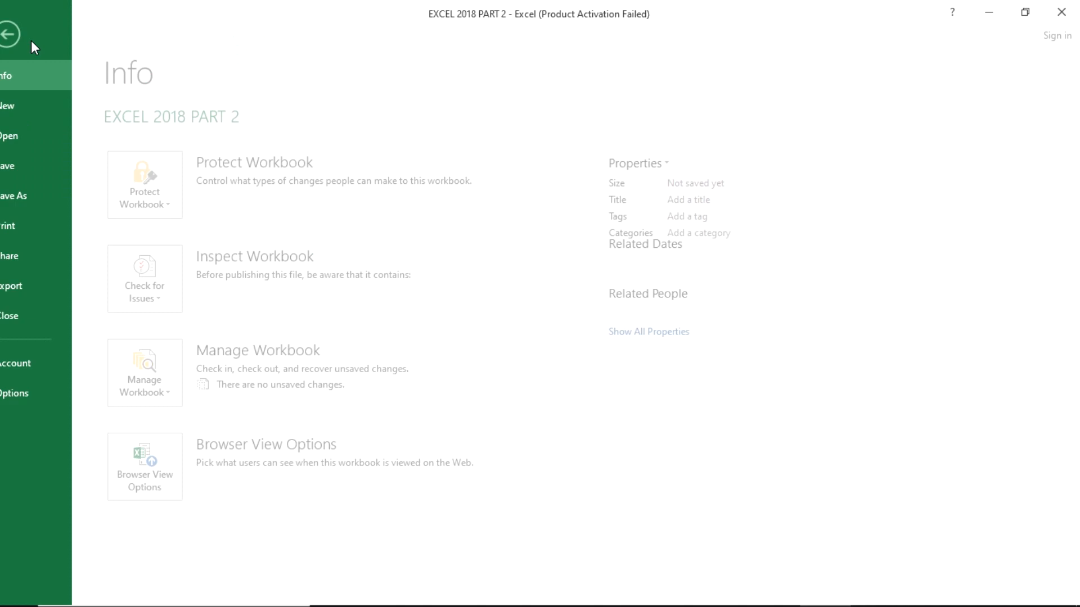
click(55, 207)
click(59, 226)
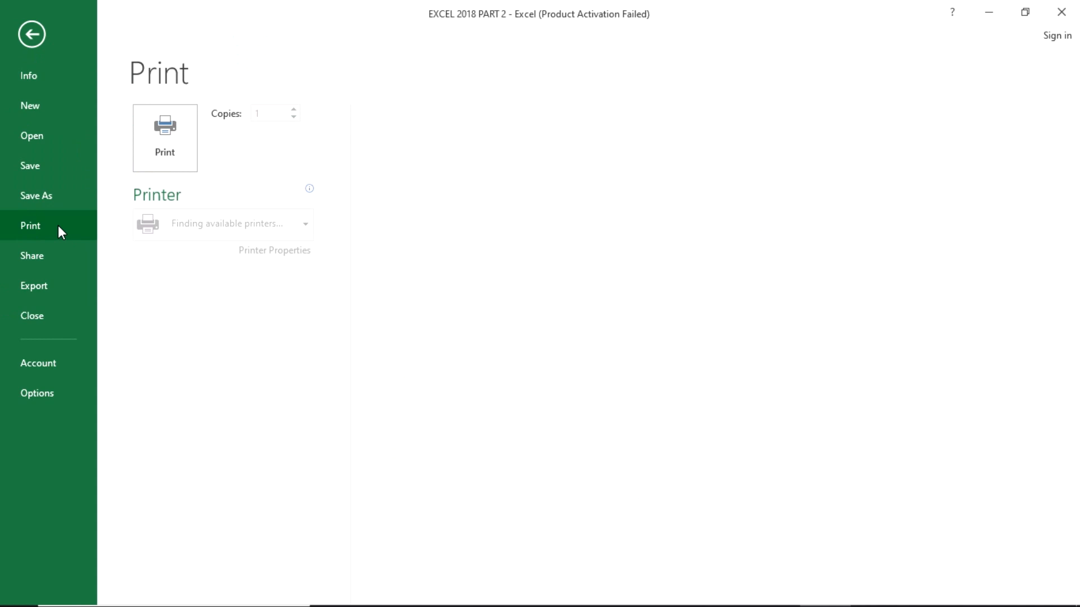